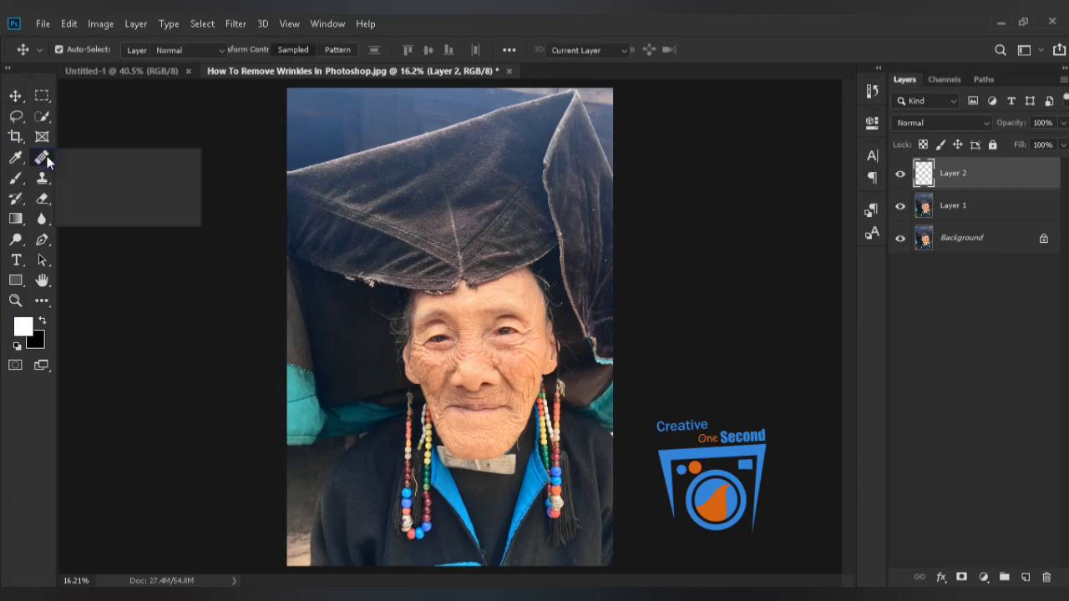
Choose the Healing Brush and set it to sample from All Layers.
{"action": "left_click", "coordinate": [122, 172]}
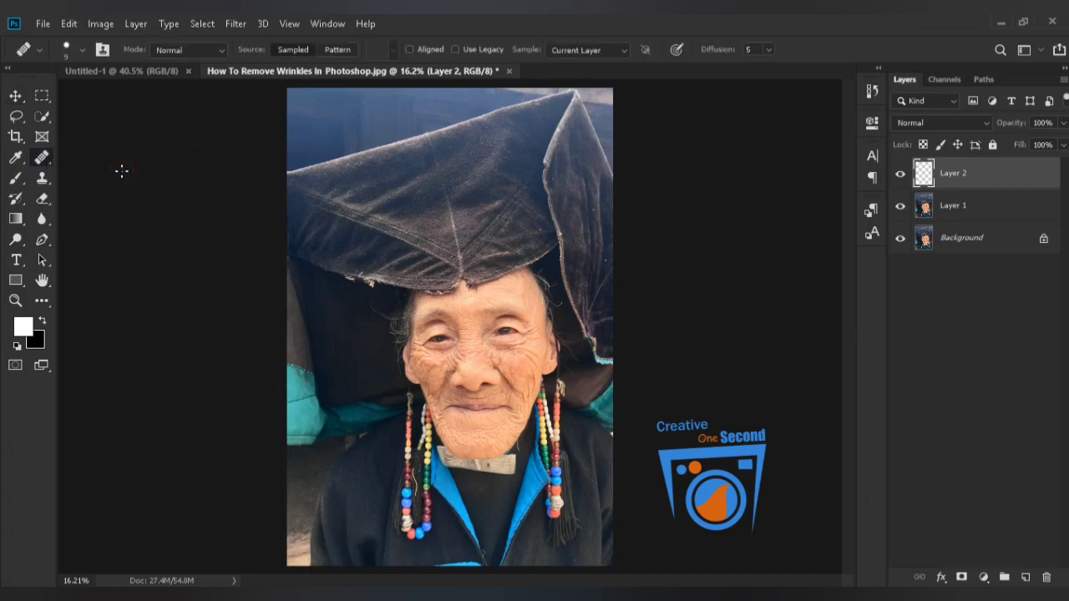
{"action": "left_click", "coordinate": [587, 50]}
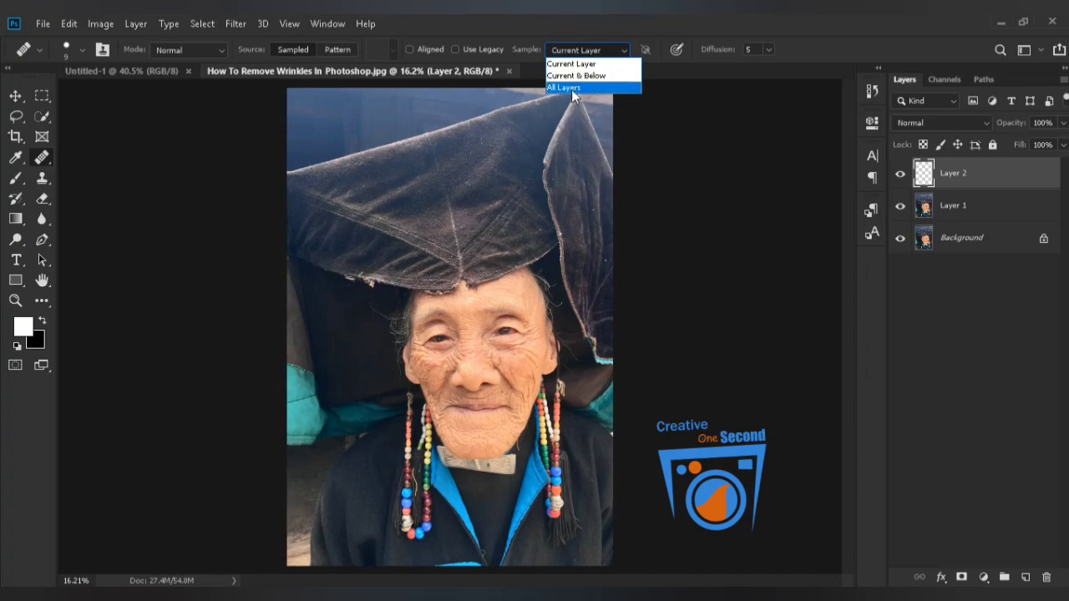
{"action": "left_click", "coordinate": [584, 89]}
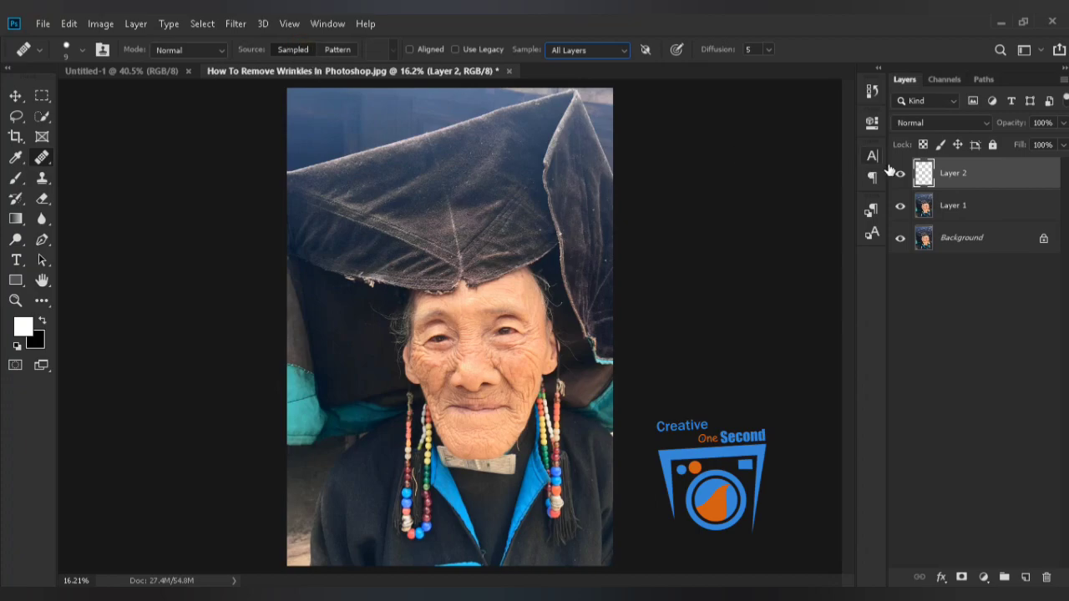
Set the healing brush size to 25 and heal the fine vertical wrinkles below the centre and image-right half of the lower lip.
{"action": "left_click_drag", "start_coordinate": [451, 332], "coordinate": [543, 299]}
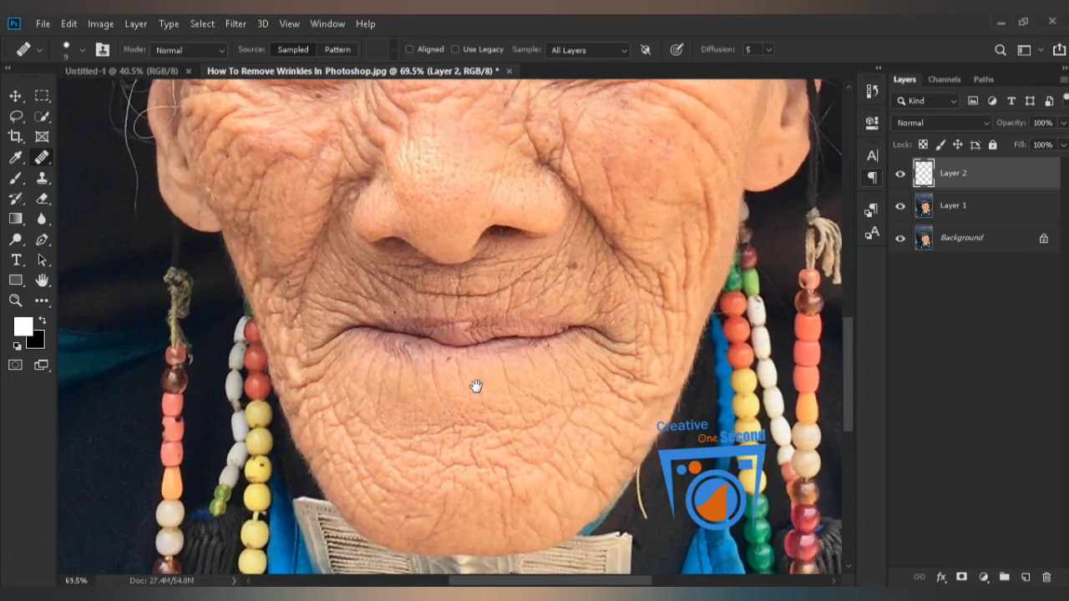
{"action": "left_click_drag", "start_coordinate": [484, 326], "coordinate": [493, 265]}
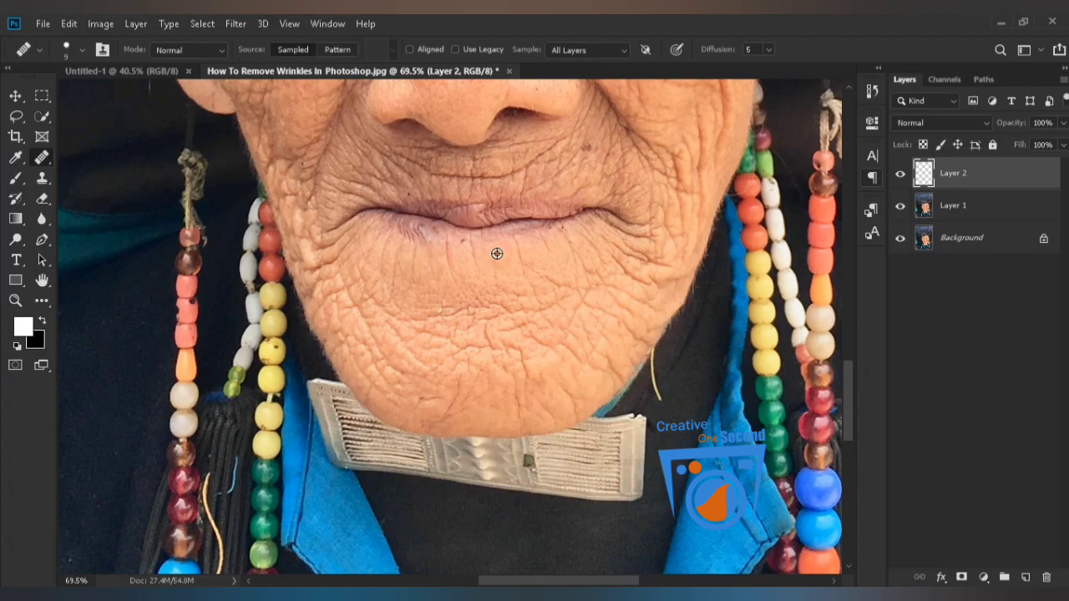
{"action": "left_click_drag", "start_coordinate": [493, 272], "coordinate": [531, 252]}
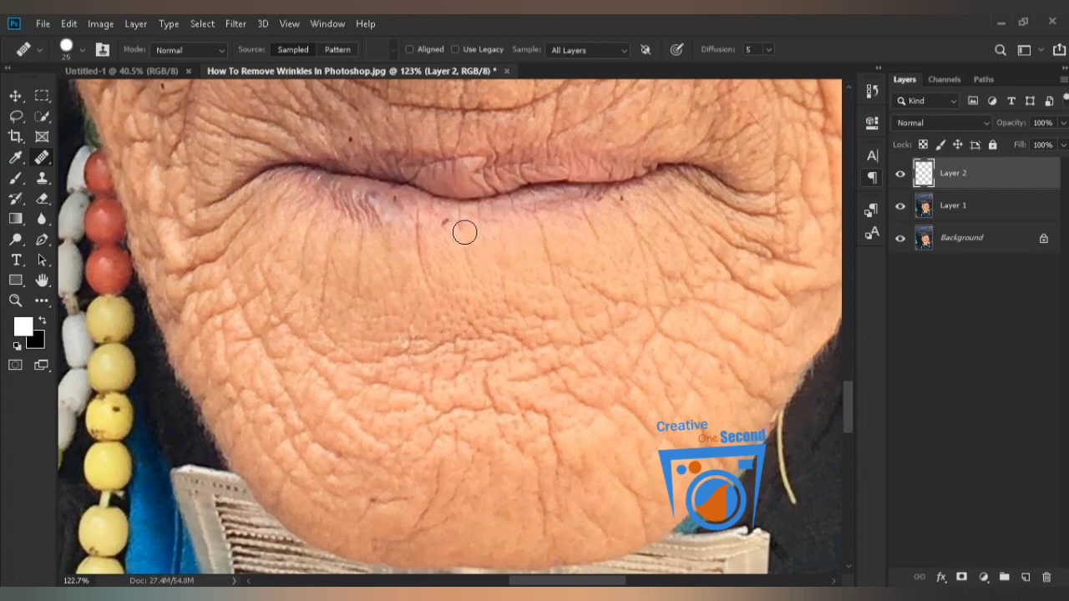
{"action": "left_click_drag", "start_coordinate": [462, 233], "coordinate": [472, 268]}
{"action": "left_click_drag", "start_coordinate": [417, 236], "coordinate": [427, 277]}
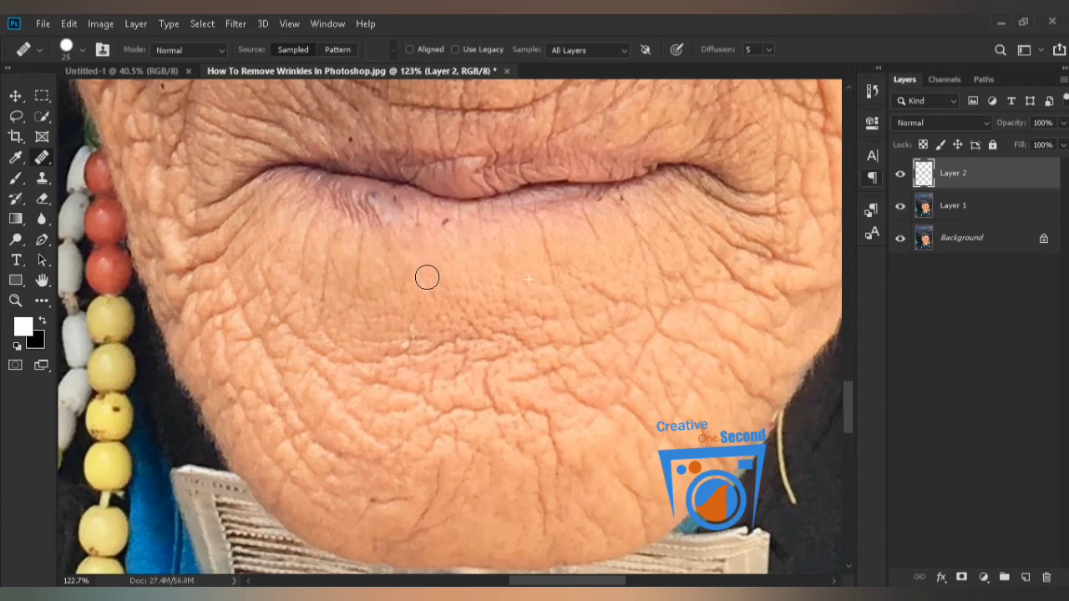
{"action": "left_click_drag", "start_coordinate": [504, 279], "coordinate": [504, 300]}
{"action": "left_click_drag", "start_coordinate": [540, 226], "coordinate": [554, 274]}
{"action": "left_click_drag", "start_coordinate": [590, 221], "coordinate": [601, 238]}
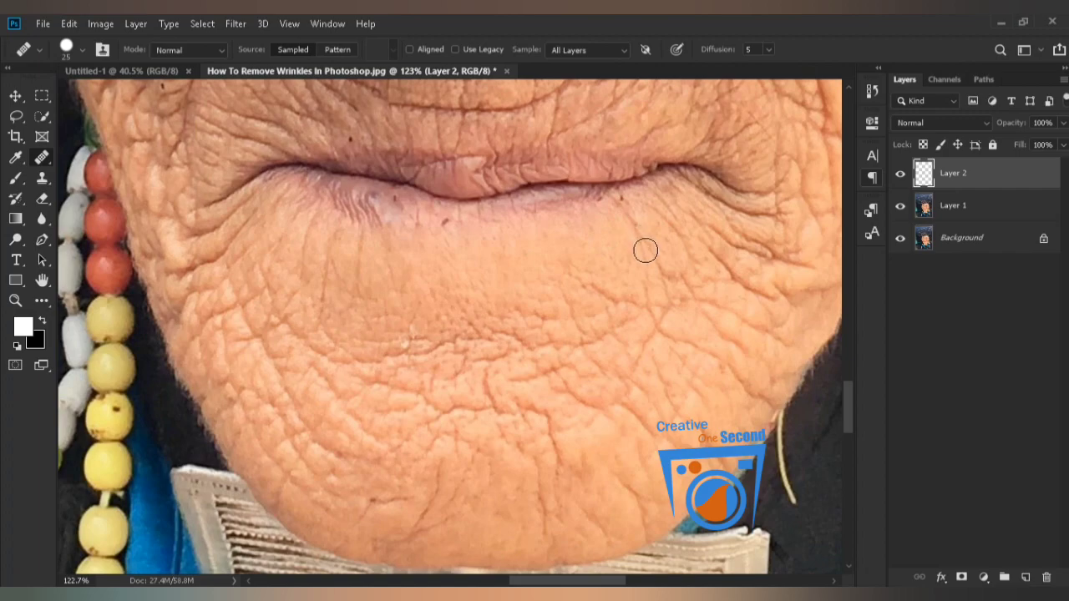
{"action": "left_click_drag", "start_coordinate": [590, 280], "coordinate": [607, 295]}
Heal the fine wrinkles below the image-left half of the lower lip on Layer 2.
{"action": "mouse_move", "coordinate": [391, 245]}
{"action": "left_mouse_down"}
{"action": "mouse_move", "coordinate": [394, 278]}
{"action": "mouse_move", "coordinate": [413, 263]}
{"action": "mouse_move", "coordinate": [412, 279]}
{"action": "mouse_move", "coordinate": [367, 237]}
{"action": "left_mouse_up"}
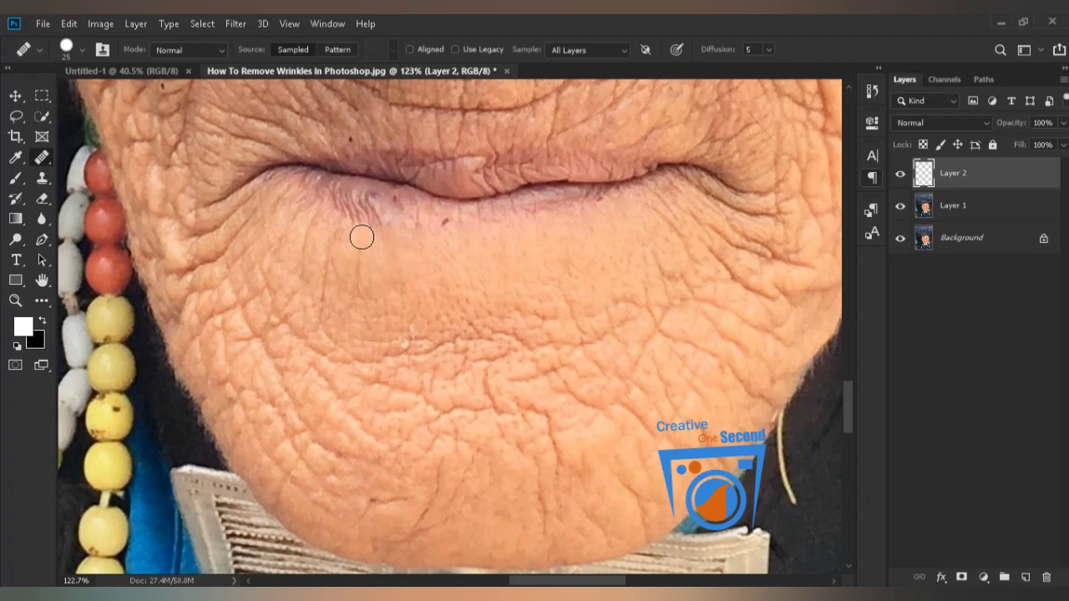
{"action": "mouse_move", "coordinate": [348, 300]}
{"action": "left_mouse_down"}
{"action": "mouse_move", "coordinate": [332, 254]}
{"action": "mouse_move", "coordinate": [339, 230]}
{"action": "mouse_move", "coordinate": [315, 320]}
{"action": "mouse_move", "coordinate": [317, 252]}
{"action": "left_mouse_up"}
{"action": "left_click_drag", "start_coordinate": [309, 217], "coordinate": [295, 293]}
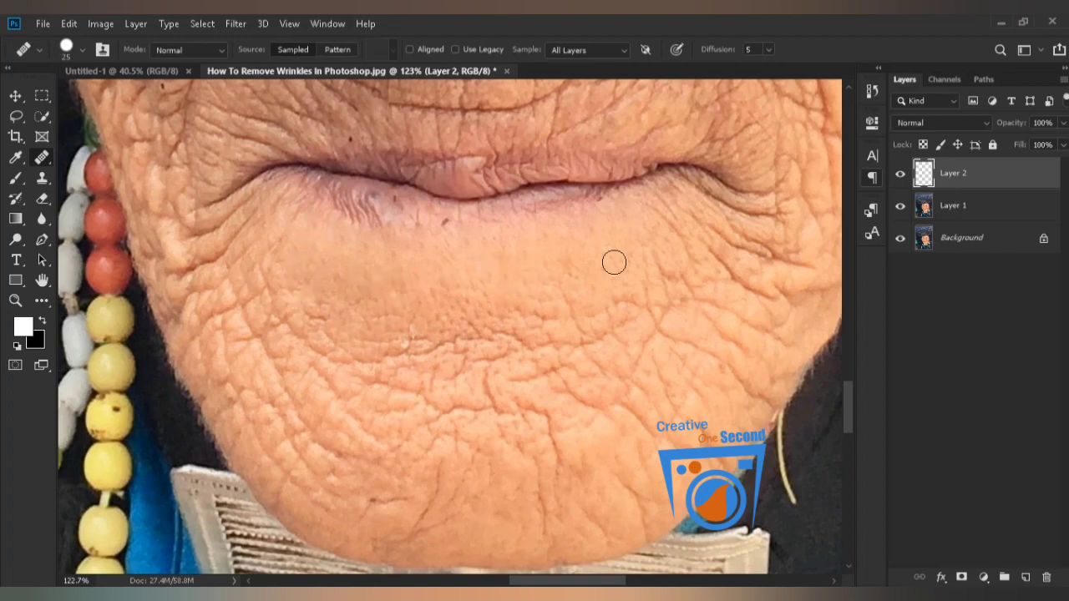
Soften the creases below the image-right mouth corner using clean skin sampled from under the lower lip.
{"action": "mouse_move", "coordinate": [658, 215]}
{"action": "left_mouse_down"}
{"action": "mouse_move", "coordinate": [677, 246]}
{"action": "mouse_move", "coordinate": [661, 198]}
{"action": "mouse_move", "coordinate": [697, 233]}
{"action": "left_mouse_up"}
{"action": "left_click", "coordinate": [747, 241]}
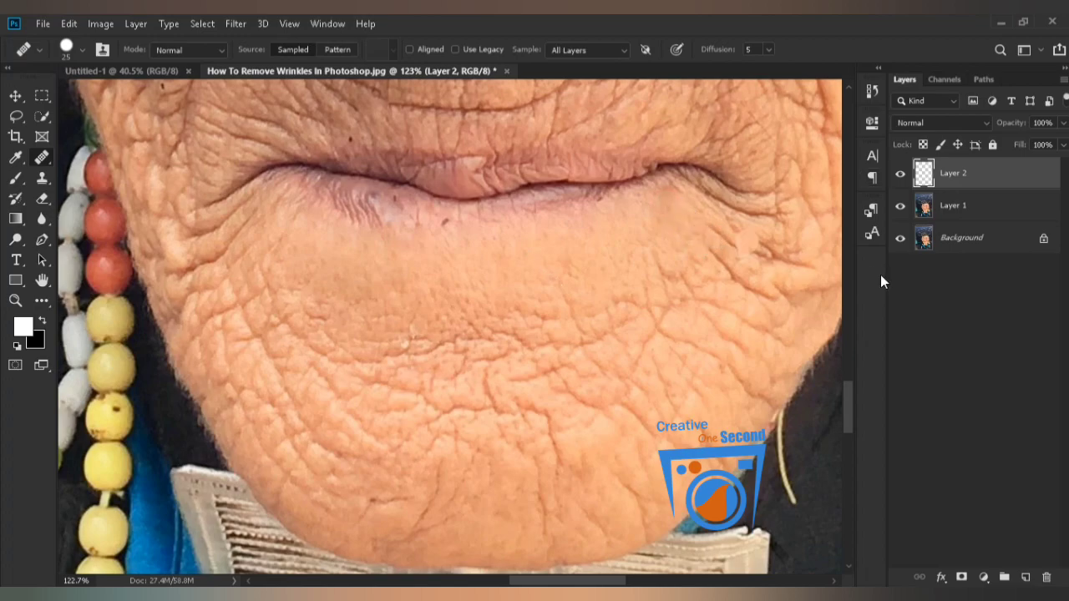
{"action": "left_click", "coordinate": [534, 246], "text": "alt"}
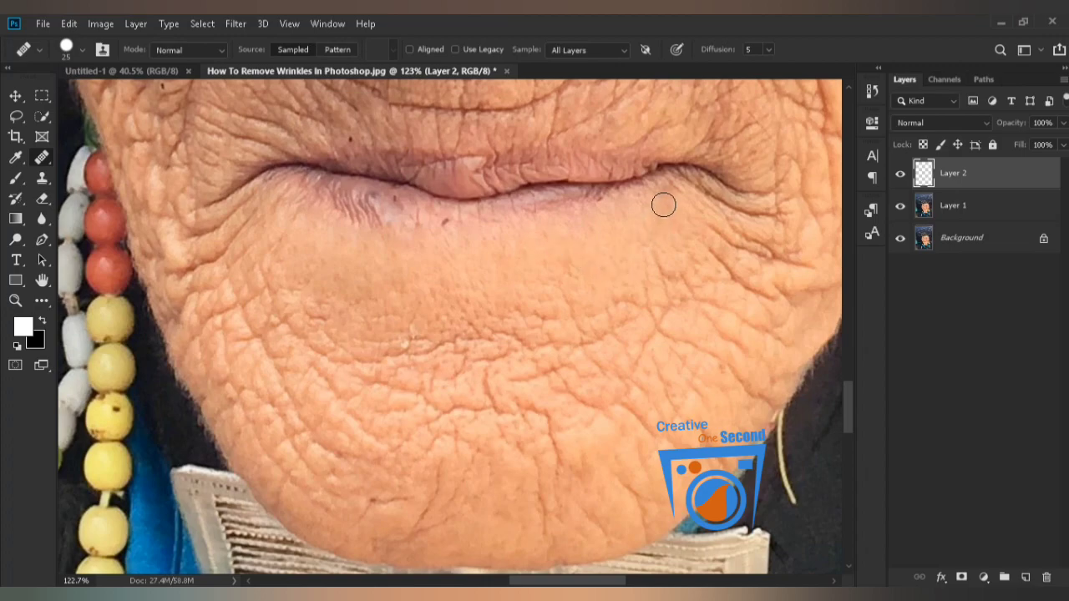
{"action": "mouse_move", "coordinate": [665, 197]}
{"action": "left_mouse_down"}
{"action": "mouse_move", "coordinate": [686, 218]}
{"action": "mouse_move", "coordinate": [698, 192]}
{"action": "mouse_move", "coordinate": [691, 222]}
{"action": "mouse_move", "coordinate": [744, 248]}
{"action": "left_mouse_up"}
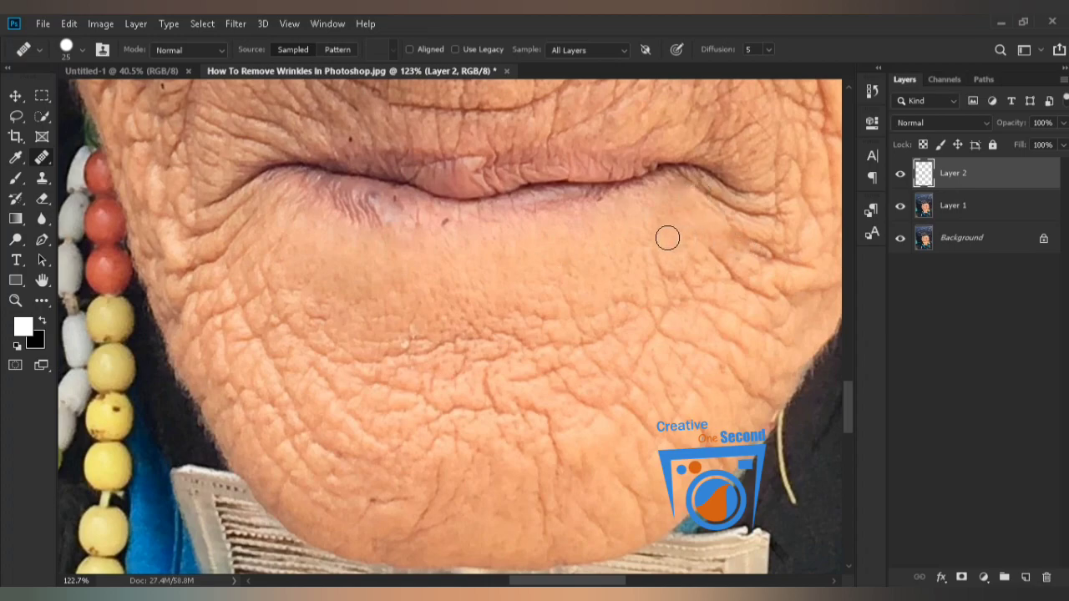
{"action": "left_click_drag", "start_coordinate": [654, 257], "coordinate": [677, 276]}
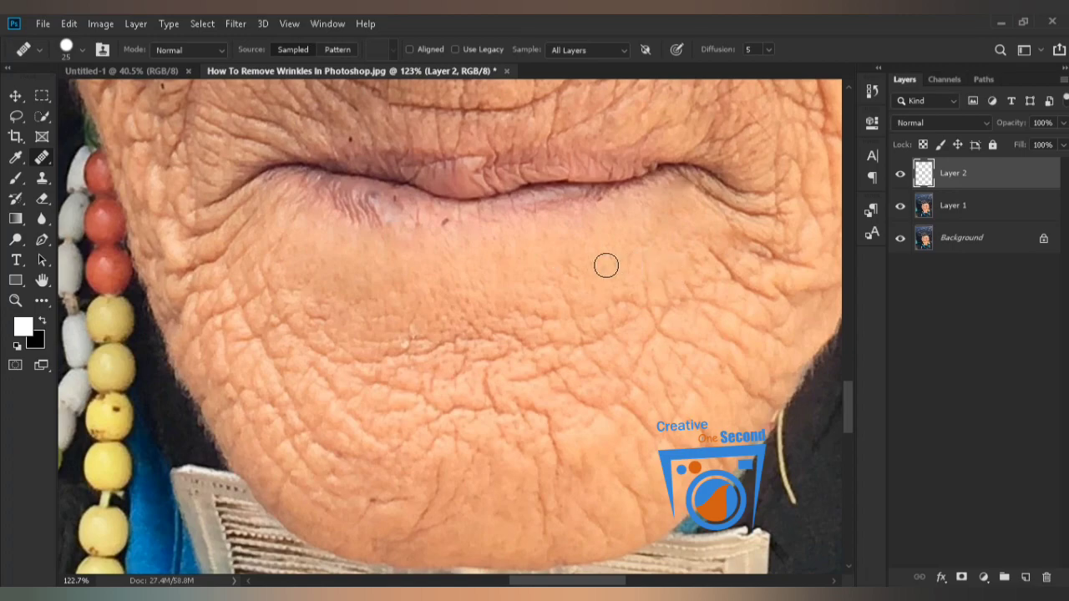
Heal the wrinkles across the upper chin, resampling smooth skin beneath the lip.
{"action": "left_click_drag", "start_coordinate": [303, 217], "coordinate": [276, 248]}
{"action": "mouse_move", "coordinate": [479, 296]}
{"action": "left_mouse_down"}
{"action": "mouse_move", "coordinate": [460, 258]}
{"action": "mouse_move", "coordinate": [473, 317]}
{"action": "mouse_move", "coordinate": [503, 333]}
{"action": "mouse_move", "coordinate": [476, 337]}
{"action": "left_mouse_up"}
{"action": "left_click", "coordinate": [459, 237], "text": "alt"}
{"action": "left_click", "coordinate": [443, 303], "text": "alt"}
{"action": "left_click_drag", "start_coordinate": [426, 304], "coordinate": [441, 297]}
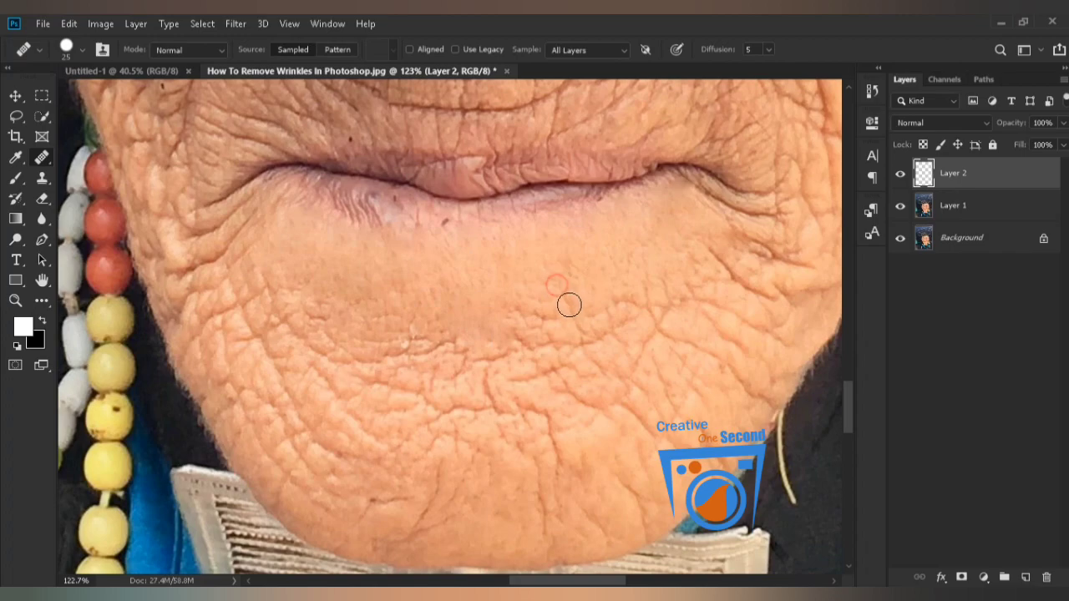
{"action": "mouse_move", "coordinate": [585, 323]}
{"action": "left_mouse_down"}
{"action": "mouse_move", "coordinate": [603, 306]}
{"action": "mouse_move", "coordinate": [636, 302]}
{"action": "left_mouse_up"}
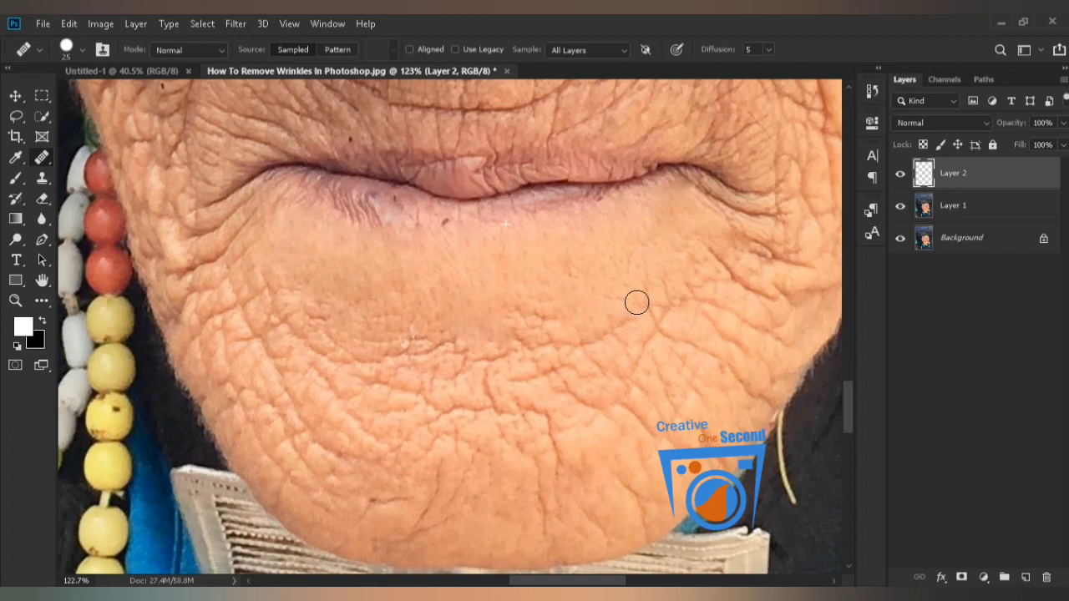
Resample nearby smooth skin and heal the remaining creases across the upper-middle chin, including its image-left part.
{"action": "left_click", "coordinate": [508, 309], "text": "alt"}
{"action": "mouse_move", "coordinate": [533, 310]}
{"action": "left_mouse_down"}
{"action": "mouse_move", "coordinate": [559, 316]}
{"action": "mouse_move", "coordinate": [528, 338]}
{"action": "mouse_move", "coordinate": [554, 344]}
{"action": "mouse_move", "coordinate": [533, 325]}
{"action": "mouse_move", "coordinate": [517, 346]}
{"action": "left_mouse_up"}
{"action": "left_click", "coordinate": [509, 335]}
{"action": "left_click_drag", "start_coordinate": [365, 304], "coordinate": [314, 317]}
{"action": "left_click", "coordinate": [443, 329]}
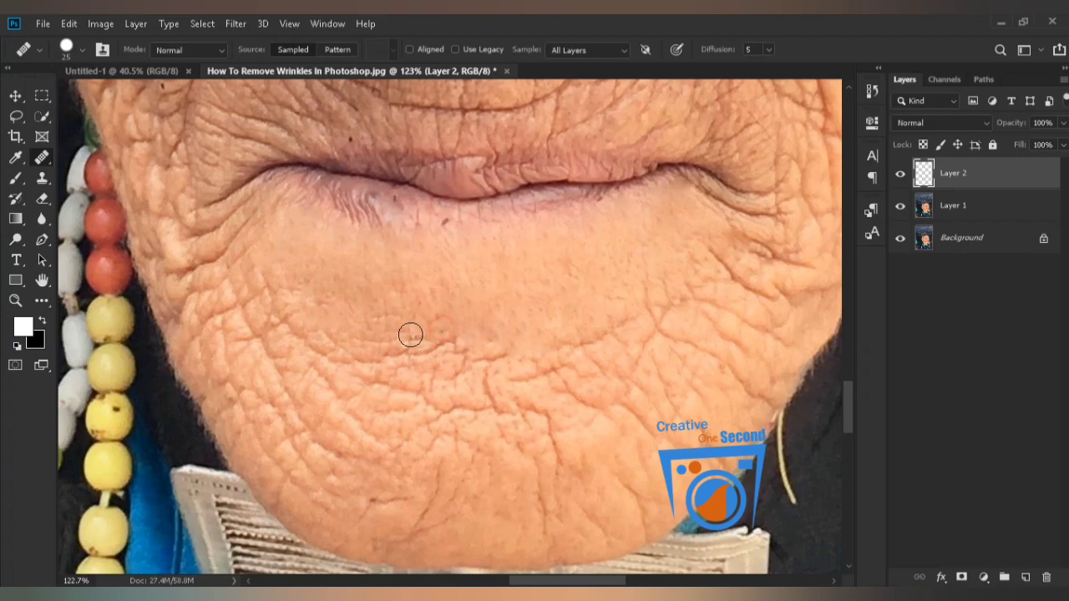
{"action": "mouse_move", "coordinate": [381, 337]}
{"action": "left_mouse_down"}
{"action": "mouse_move", "coordinate": [448, 314]}
{"action": "mouse_move", "coordinate": [448, 306]}
{"action": "left_mouse_up"}
Sample clean skin below the lip and remove the curved crease from the middle chin towards its image-left side.
{"action": "left_click", "coordinate": [531, 245], "text": "alt"}
{"action": "mouse_move", "coordinate": [436, 345]}
{"action": "left_mouse_down"}
{"action": "mouse_move", "coordinate": [354, 367]}
{"action": "mouse_move", "coordinate": [326, 356]}
{"action": "mouse_move", "coordinate": [265, 272]}
{"action": "mouse_move", "coordinate": [283, 274]}
{"action": "left_mouse_up"}
{"action": "left_click_drag", "start_coordinate": [488, 357], "coordinate": [453, 357]}
{"action": "left_click", "coordinate": [478, 360]}
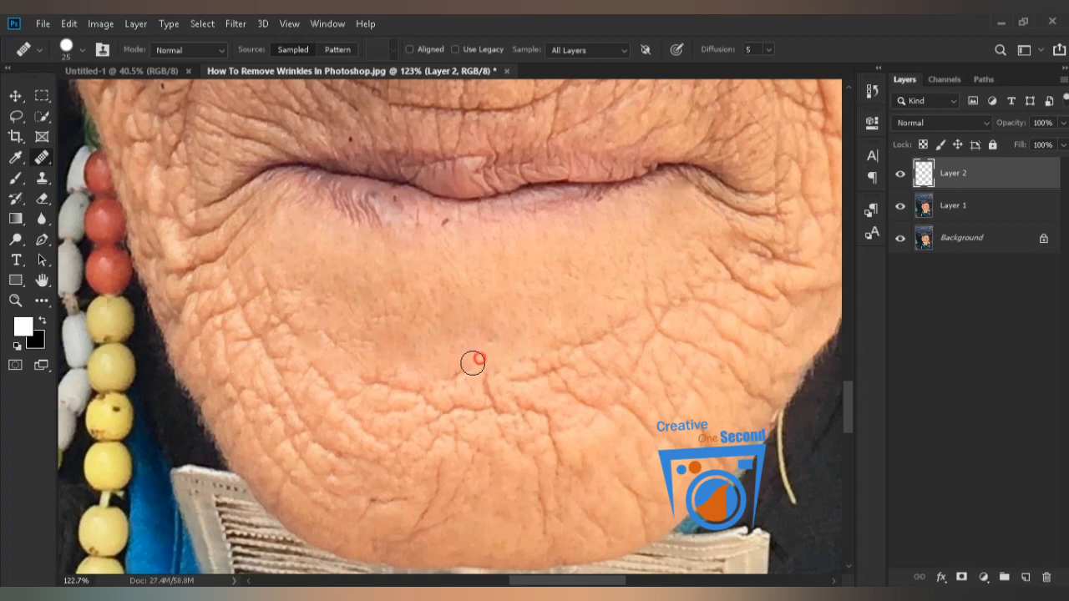
{"action": "left_click", "coordinate": [421, 321]}
{"action": "left_click", "coordinate": [398, 318]}
{"action": "left_click_drag", "start_coordinate": [396, 318], "coordinate": [368, 324]}
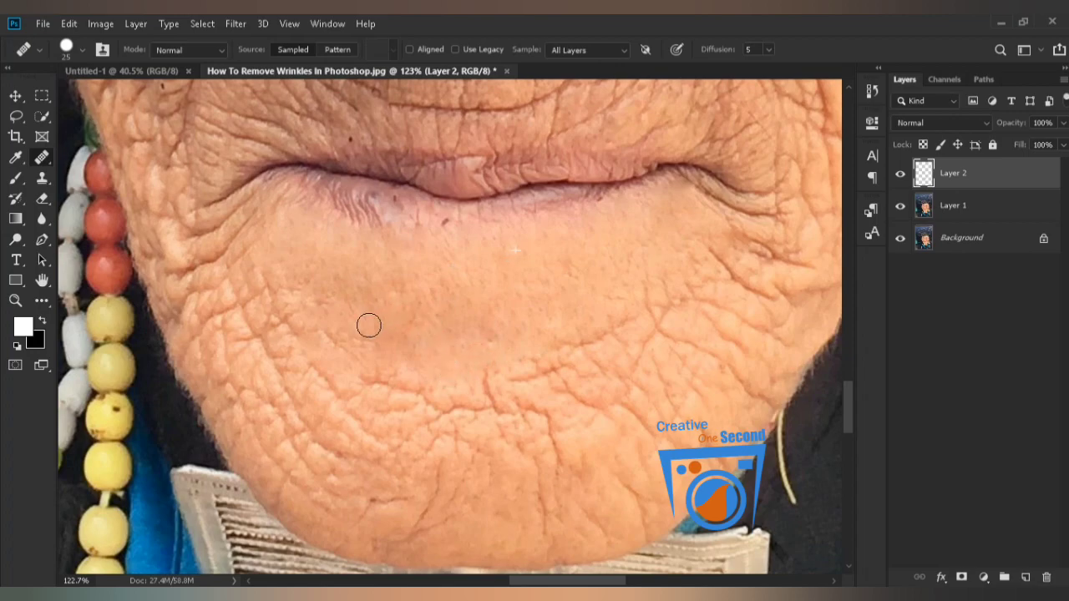
Heal the deep folds from the centre of the chin towards its image-right side, resampling smooth skin below the lip.
{"action": "mouse_move", "coordinate": [543, 339]}
{"action": "left_mouse_down"}
{"action": "mouse_move", "coordinate": [592, 339]}
{"action": "mouse_move", "coordinate": [643, 306]}
{"action": "mouse_move", "coordinate": [720, 364]}
{"action": "left_mouse_up"}
{"action": "left_click", "coordinate": [465, 251], "text": "alt"}
{"action": "mouse_move", "coordinate": [489, 367]}
{"action": "left_mouse_down"}
{"action": "mouse_move", "coordinate": [503, 407]}
{"action": "mouse_move", "coordinate": [541, 409]}
{"action": "mouse_move", "coordinate": [549, 433]}
{"action": "left_mouse_up"}
{"action": "left_click_drag", "start_coordinate": [502, 377], "coordinate": [507, 377]}
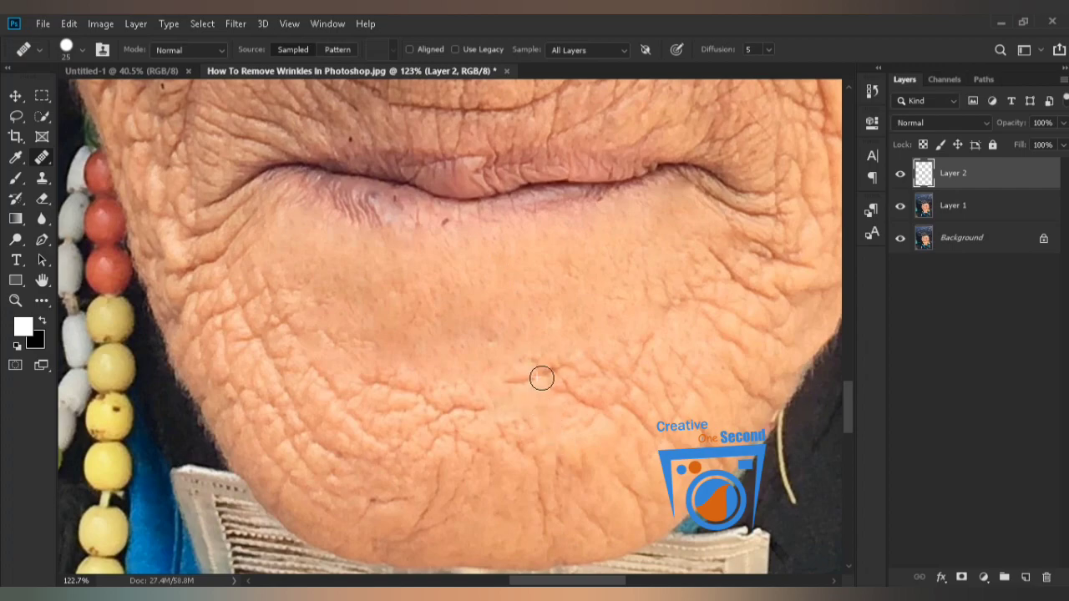
{"action": "left_click", "coordinate": [446, 253], "text": "alt"}
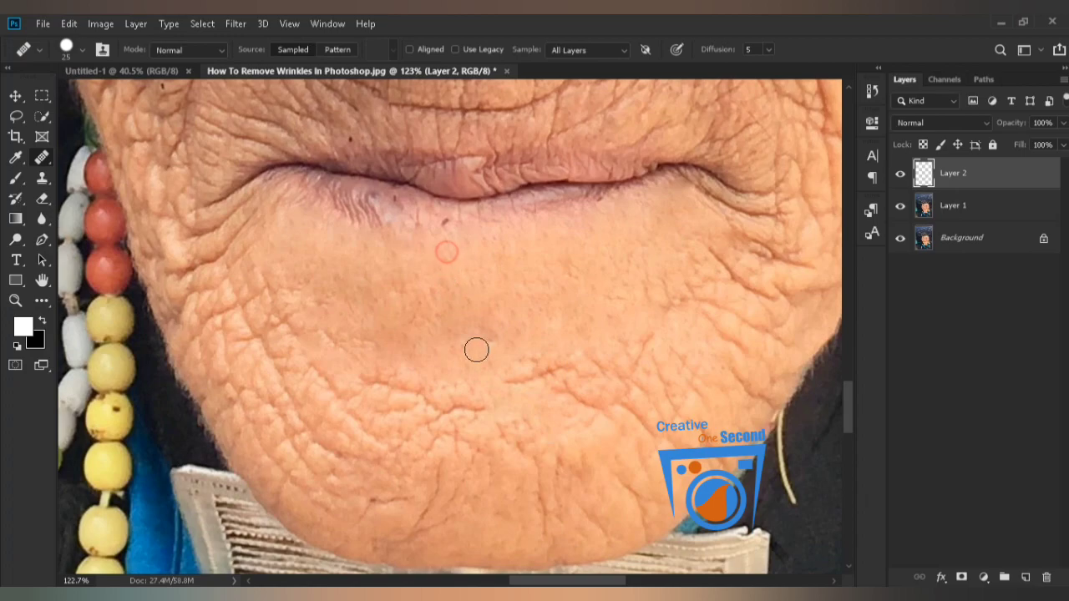
{"action": "mouse_move", "coordinate": [496, 380]}
{"action": "left_mouse_down"}
{"action": "mouse_move", "coordinate": [570, 364]}
{"action": "mouse_move", "coordinate": [562, 386]}
{"action": "mouse_move", "coordinate": [593, 401]}
{"action": "left_mouse_up"}
{"action": "mouse_move", "coordinate": [519, 366]}
{"action": "left_mouse_down"}
{"action": "mouse_move", "coordinate": [547, 360]}
{"action": "mouse_move", "coordinate": [646, 390]}
{"action": "mouse_move", "coordinate": [646, 329]}
{"action": "mouse_move", "coordinate": [640, 359]}
{"action": "mouse_move", "coordinate": [623, 348]}
{"action": "mouse_move", "coordinate": [681, 405]}
{"action": "left_mouse_up"}
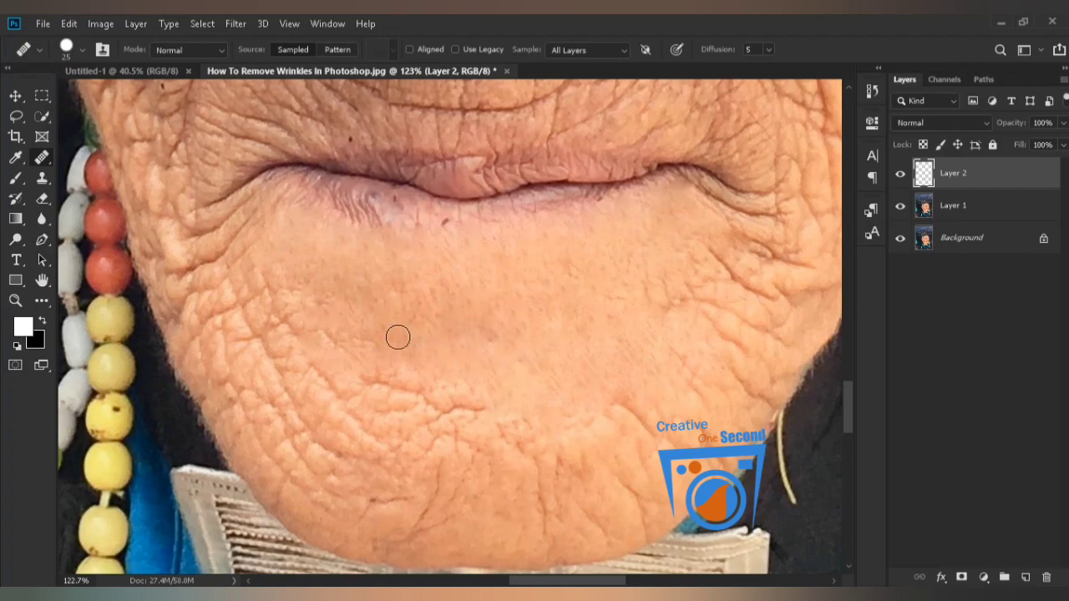
Heal the wrinkles on the image-left side of the chin and the curved folds running towards its centre.
{"action": "mouse_move", "coordinate": [288, 315]}
{"action": "left_mouse_down"}
{"action": "mouse_move", "coordinate": [237, 338]}
{"action": "mouse_move", "coordinate": [298, 291]}
{"action": "mouse_move", "coordinate": [265, 288]}
{"action": "mouse_move", "coordinate": [194, 342]}
{"action": "left_mouse_up"}
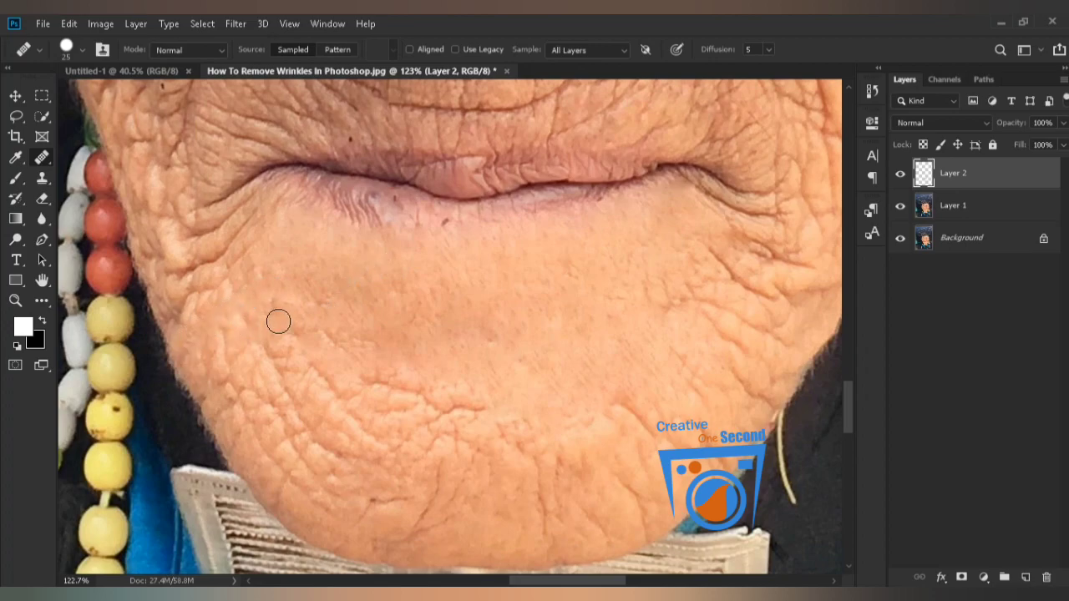
{"action": "left_click_drag", "start_coordinate": [318, 323], "coordinate": [358, 352]}
{"action": "left_click", "coordinate": [454, 337]}
{"action": "left_click_drag", "start_coordinate": [403, 314], "coordinate": [408, 329]}
{"action": "mouse_move", "coordinate": [360, 369]}
{"action": "left_mouse_down"}
{"action": "mouse_move", "coordinate": [441, 407]}
{"action": "mouse_move", "coordinate": [482, 404]}
{"action": "mouse_move", "coordinate": [441, 439]}
{"action": "left_mouse_up"}
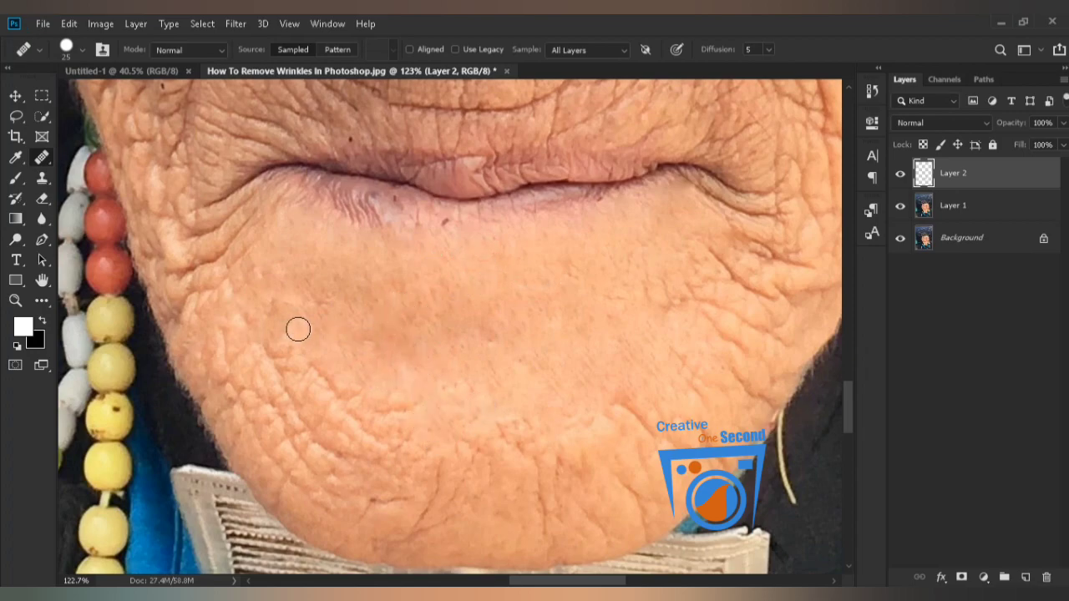
{"action": "mouse_move", "coordinate": [334, 389]}
{"action": "left_mouse_down"}
{"action": "mouse_move", "coordinate": [378, 432]}
{"action": "mouse_move", "coordinate": [408, 401]}
{"action": "mouse_move", "coordinate": [430, 405]}
{"action": "left_mouse_up"}
Heal the vertical creases in the central lower chin and the short fold on its image-right side.
{"action": "left_click_drag", "start_coordinate": [627, 411], "coordinate": [650, 427]}
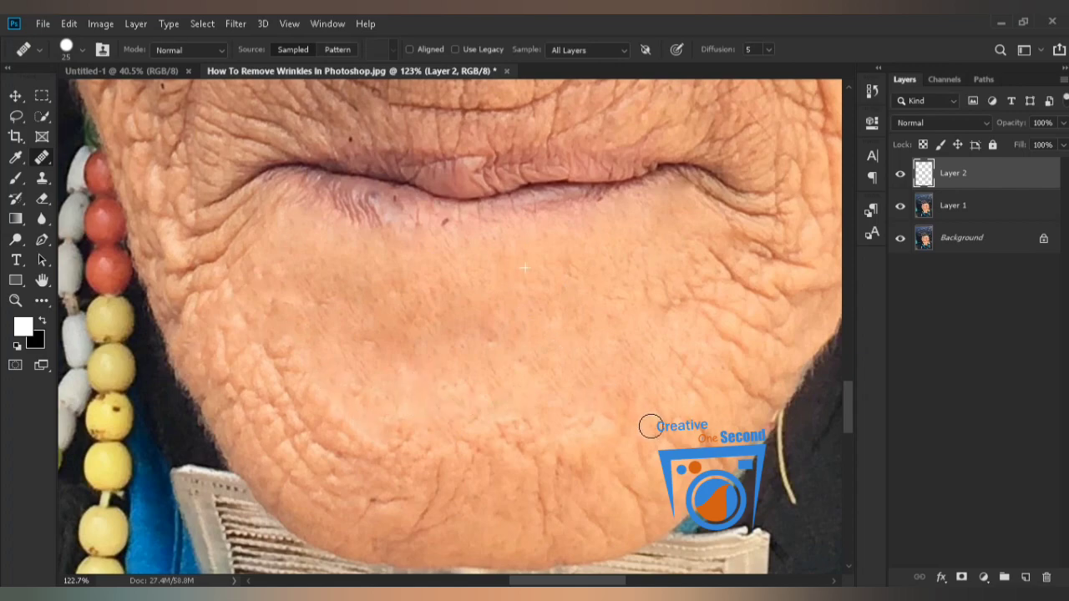
{"action": "left_click_drag", "start_coordinate": [501, 430], "coordinate": [549, 519]}
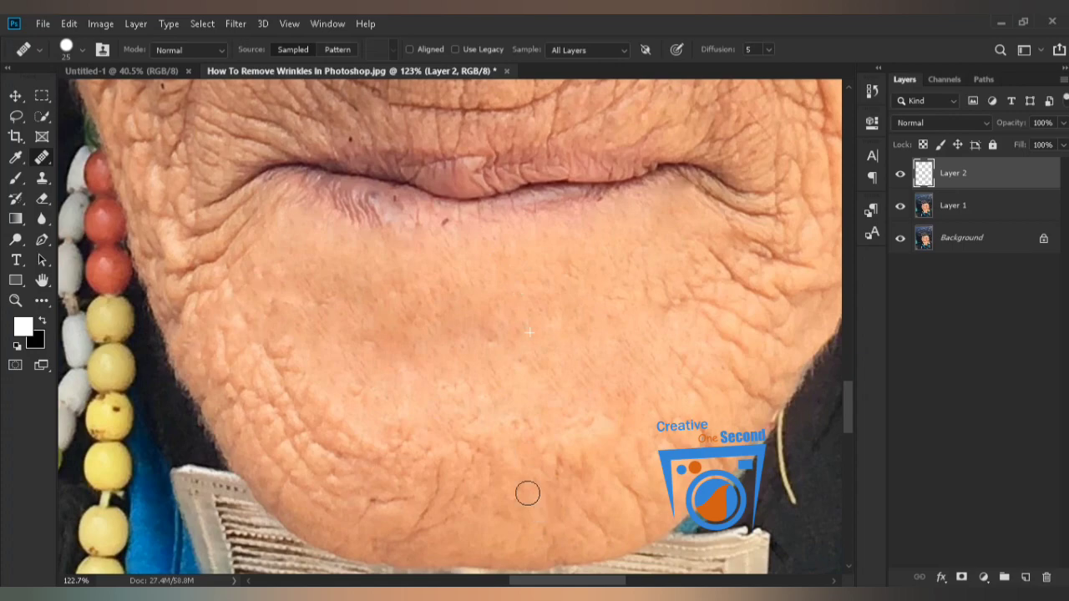
{"action": "mouse_move", "coordinate": [430, 458]}
{"action": "left_mouse_down"}
{"action": "mouse_move", "coordinate": [426, 515]}
{"action": "mouse_move", "coordinate": [410, 529]}
{"action": "left_mouse_up"}
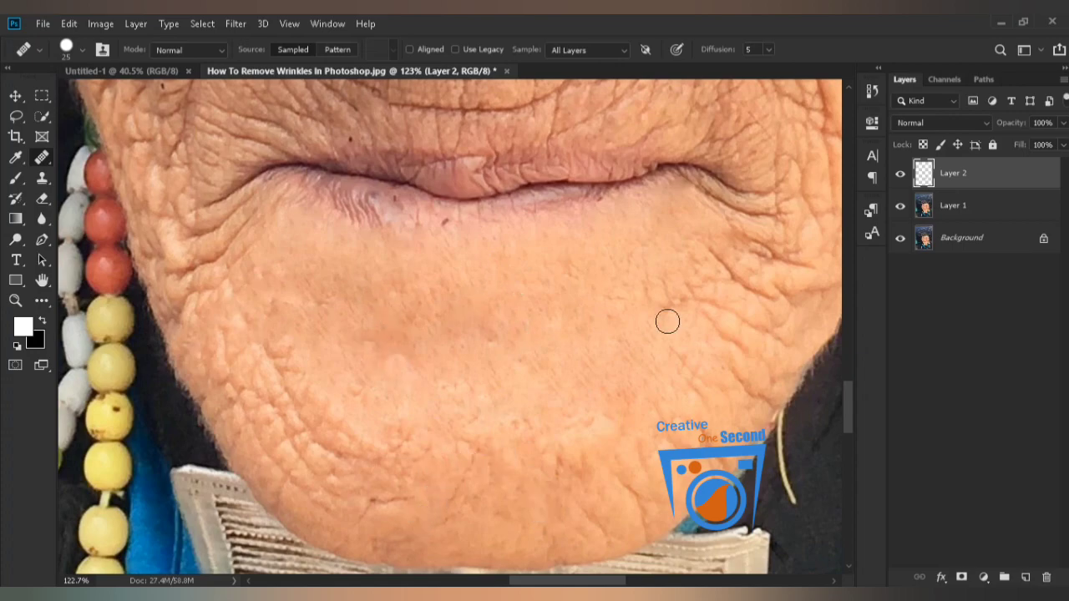
Heal the wrinkles along the image-right side of the chin and jaw, up to below the mouth corner.
{"action": "mouse_move", "coordinate": [660, 302]}
{"action": "left_mouse_down"}
{"action": "mouse_move", "coordinate": [723, 303]}
{"action": "mouse_move", "coordinate": [776, 332]}
{"action": "left_mouse_up"}
{"action": "left_click", "coordinate": [436, 244], "text": "alt"}
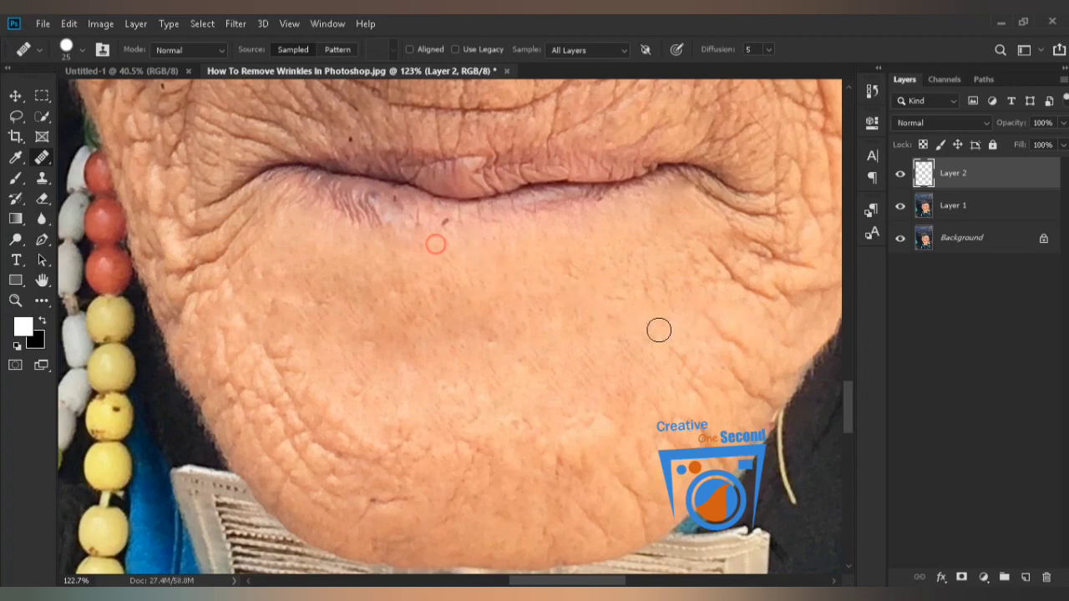
{"action": "left_click_drag", "start_coordinate": [708, 316], "coordinate": [742, 343]}
{"action": "mouse_move", "coordinate": [676, 366]}
{"action": "left_mouse_down"}
{"action": "mouse_move", "coordinate": [700, 397]}
{"action": "mouse_move", "coordinate": [693, 355]}
{"action": "mouse_move", "coordinate": [710, 358]}
{"action": "mouse_move", "coordinate": [771, 404]}
{"action": "left_mouse_up"}
{"action": "mouse_move", "coordinate": [672, 411]}
{"action": "left_mouse_down"}
{"action": "mouse_move", "coordinate": [689, 442]}
{"action": "mouse_move", "coordinate": [724, 465]}
{"action": "left_mouse_up"}
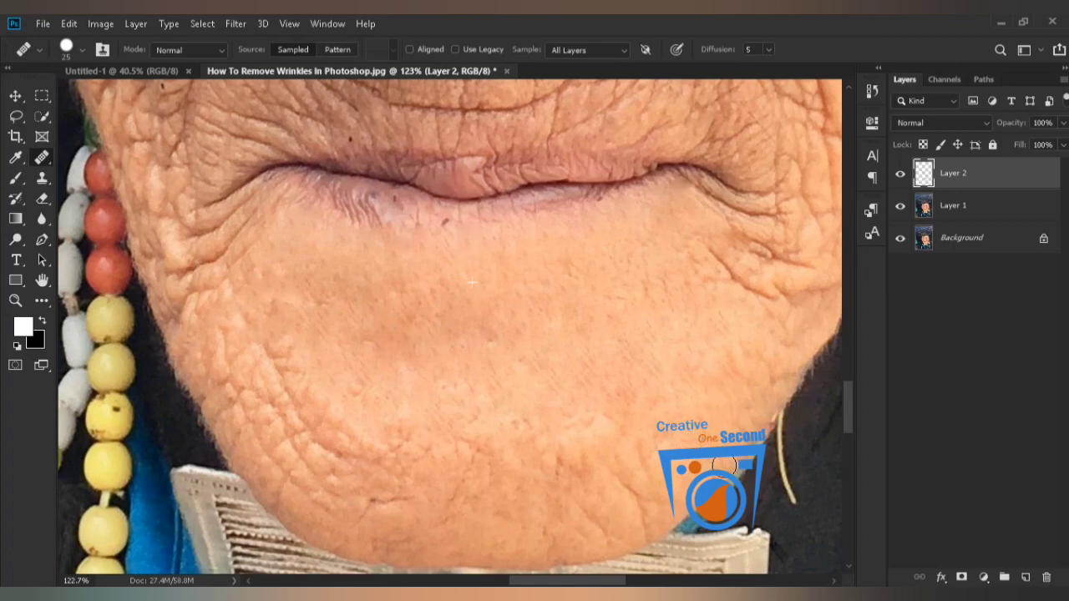
{"action": "left_click_drag", "start_coordinate": [705, 253], "coordinate": [769, 292]}
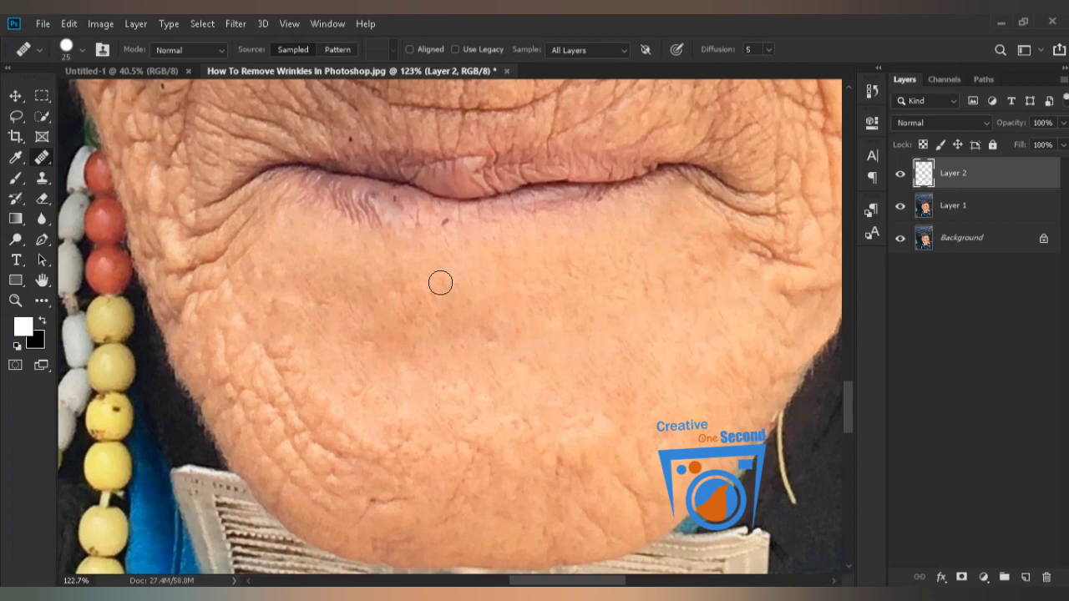
Sample clean skin below the lip and heal the remaining folds across the lower chin.
{"action": "left_click", "coordinate": [496, 255], "text": "alt"}
{"action": "mouse_move", "coordinate": [296, 358]}
{"action": "left_mouse_down"}
{"action": "mouse_move", "coordinate": [270, 350]}
{"action": "mouse_move", "coordinate": [243, 323]}
{"action": "mouse_move", "coordinate": [301, 401]}
{"action": "mouse_move", "coordinate": [303, 387]}
{"action": "mouse_move", "coordinate": [305, 415]}
{"action": "mouse_move", "coordinate": [329, 410]}
{"action": "mouse_move", "coordinate": [317, 437]}
{"action": "mouse_move", "coordinate": [365, 453]}
{"action": "mouse_move", "coordinate": [413, 450]}
{"action": "mouse_move", "coordinate": [372, 499]}
{"action": "mouse_move", "coordinate": [397, 499]}
{"action": "left_mouse_up"}
{"action": "left_click_drag", "start_coordinate": [481, 446], "coordinate": [442, 515]}
{"action": "mouse_move", "coordinate": [612, 469]}
{"action": "left_mouse_down"}
{"action": "mouse_move", "coordinate": [648, 518]}
{"action": "mouse_move", "coordinate": [623, 481]}
{"action": "left_mouse_up"}
Heal the creases along the image-left jawline and touch up the remaining marks on the lower chin.
{"action": "mouse_move", "coordinate": [227, 334]}
{"action": "left_mouse_down"}
{"action": "mouse_move", "coordinate": [219, 384]}
{"action": "mouse_move", "coordinate": [229, 400]}
{"action": "mouse_move", "coordinate": [330, 504]}
{"action": "left_mouse_up"}
{"action": "mouse_move", "coordinate": [243, 377]}
{"action": "left_mouse_down"}
{"action": "mouse_move", "coordinate": [298, 453]}
{"action": "mouse_move", "coordinate": [330, 477]}
{"action": "left_mouse_up"}
{"action": "left_click_drag", "start_coordinate": [265, 439], "coordinate": [239, 434]}
{"action": "left_click_drag", "start_coordinate": [204, 345], "coordinate": [207, 371]}
{"action": "left_click_drag", "start_coordinate": [552, 475], "coordinate": [577, 502]}
{"action": "left_click", "coordinate": [645, 445]}
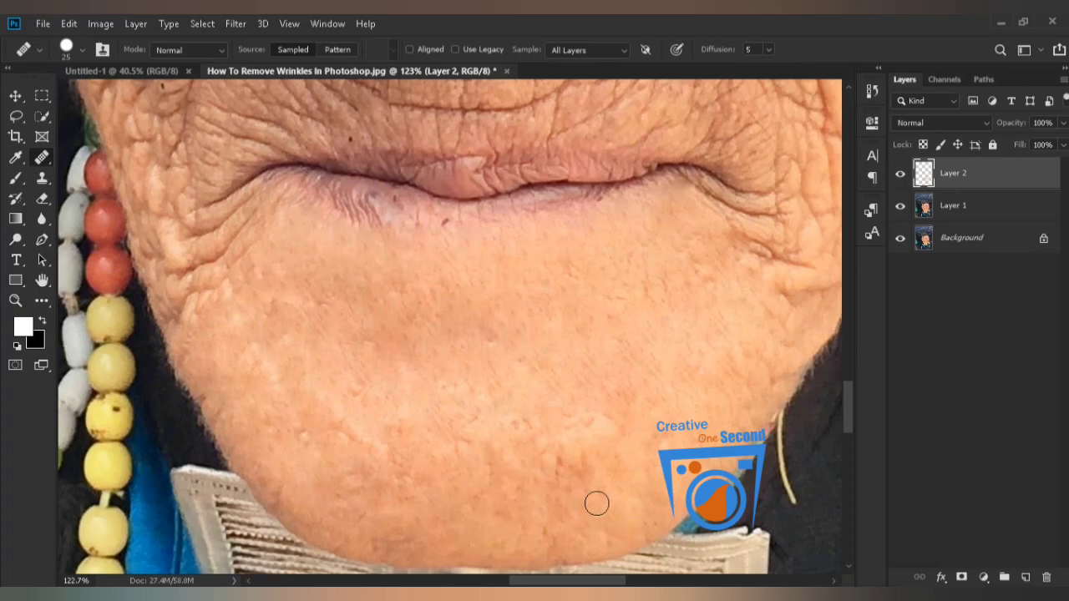
{"action": "left_click_drag", "start_coordinate": [255, 334], "coordinate": [262, 351]}
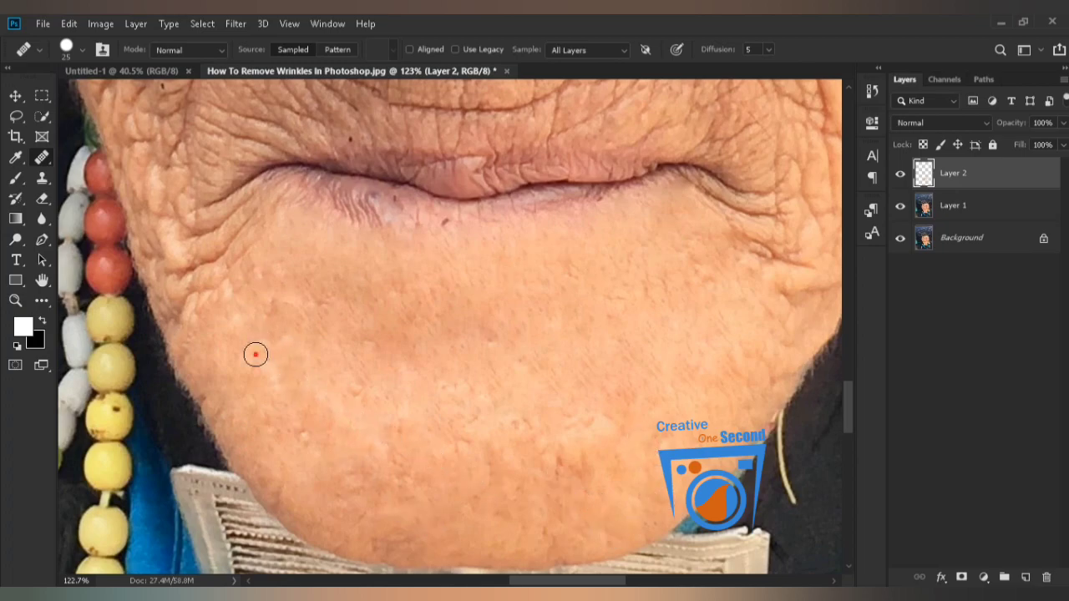
Touch up the image-right side of the chin and jaw edge using skin sampled near the jawline.
{"action": "left_click_drag", "start_coordinate": [643, 284], "coordinate": [655, 307]}
{"action": "left_click", "coordinate": [663, 278]}
{"action": "left_click_drag", "start_coordinate": [740, 416], "coordinate": [745, 436]}
{"action": "left_click", "coordinate": [778, 378], "text": "alt"}
{"action": "mouse_move", "coordinate": [766, 312]}
{"action": "left_mouse_down"}
{"action": "mouse_move", "coordinate": [791, 336]}
{"action": "mouse_move", "coordinate": [787, 348]}
{"action": "mouse_move", "coordinate": [773, 291]}
{"action": "mouse_move", "coordinate": [796, 310]}
{"action": "mouse_move", "coordinate": [794, 290]}
{"action": "left_mouse_up"}
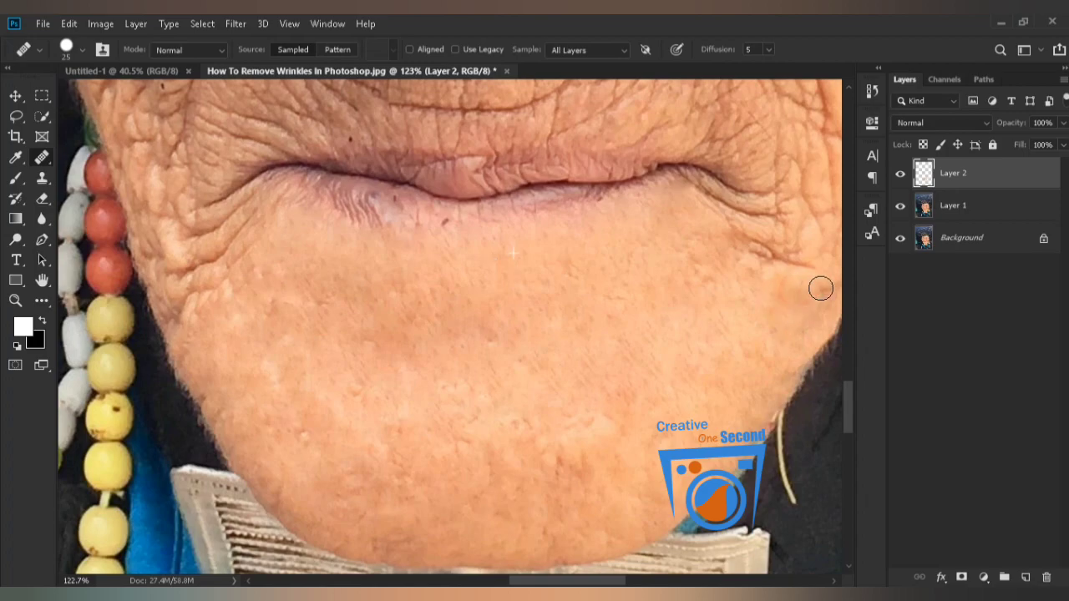
Heal the creases below the image-right and image-left mouth corners with the 25 px brush.
{"action": "left_click_drag", "start_coordinate": [544, 288], "coordinate": [420, 331]}
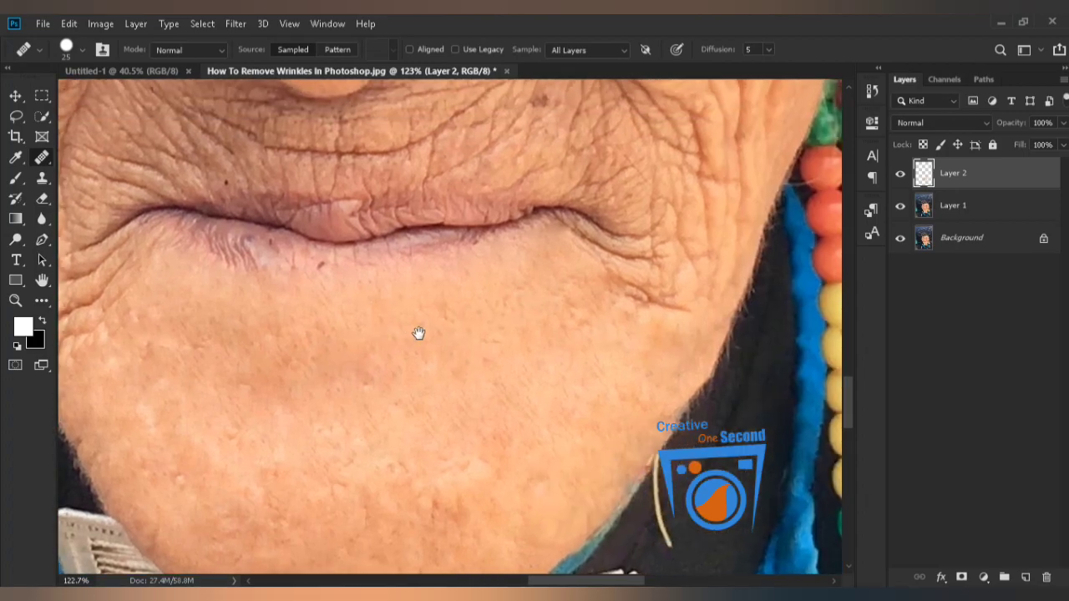
{"action": "mouse_move", "coordinate": [613, 279]}
{"action": "left_mouse_down"}
{"action": "mouse_move", "coordinate": [677, 306]}
{"action": "mouse_move", "coordinate": [656, 283]}
{"action": "mouse_move", "coordinate": [673, 283]}
{"action": "left_mouse_up"}
{"action": "left_click_drag", "start_coordinate": [296, 351], "coordinate": [526, 358]}
{"action": "mouse_move", "coordinate": [358, 303]}
{"action": "left_mouse_down"}
{"action": "mouse_move", "coordinate": [331, 317]}
{"action": "mouse_move", "coordinate": [291, 384]}
{"action": "left_mouse_up"}
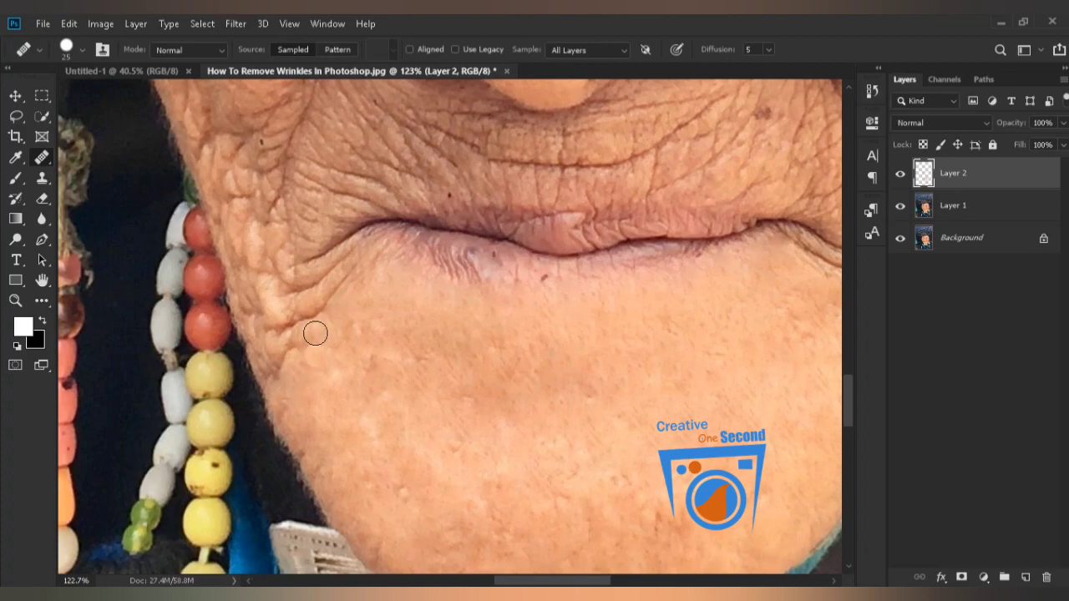
Reduce the brush size to 15 and heal the remaining creases below both mouth corners.
{"action": "key", "text": "bracketleft"}
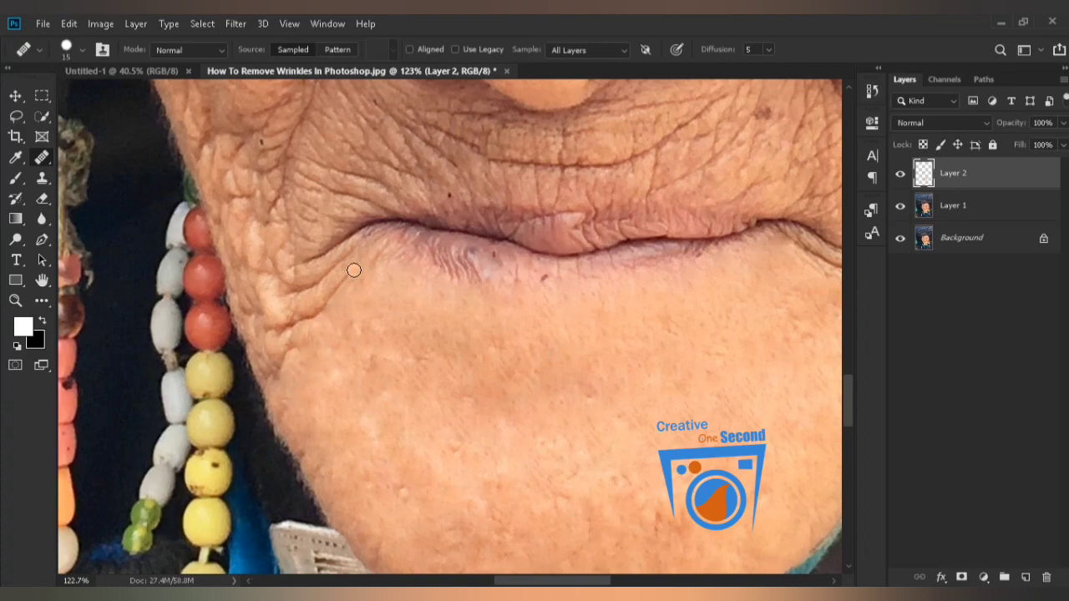
{"action": "left_click_drag", "start_coordinate": [349, 272], "coordinate": [340, 287]}
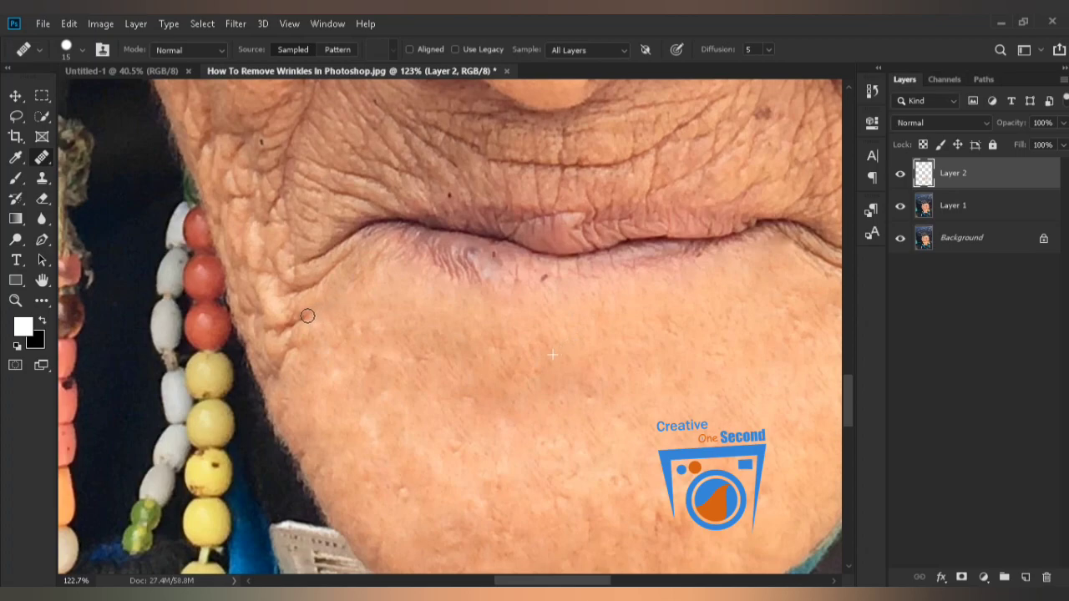
{"action": "left_click_drag", "start_coordinate": [308, 348], "coordinate": [286, 358]}
{"action": "mouse_move", "coordinate": [269, 309]}
{"action": "left_mouse_down"}
{"action": "mouse_move", "coordinate": [251, 312]}
{"action": "mouse_move", "coordinate": [253, 297]}
{"action": "mouse_move", "coordinate": [291, 346]}
{"action": "mouse_move", "coordinate": [270, 370]}
{"action": "left_mouse_up"}
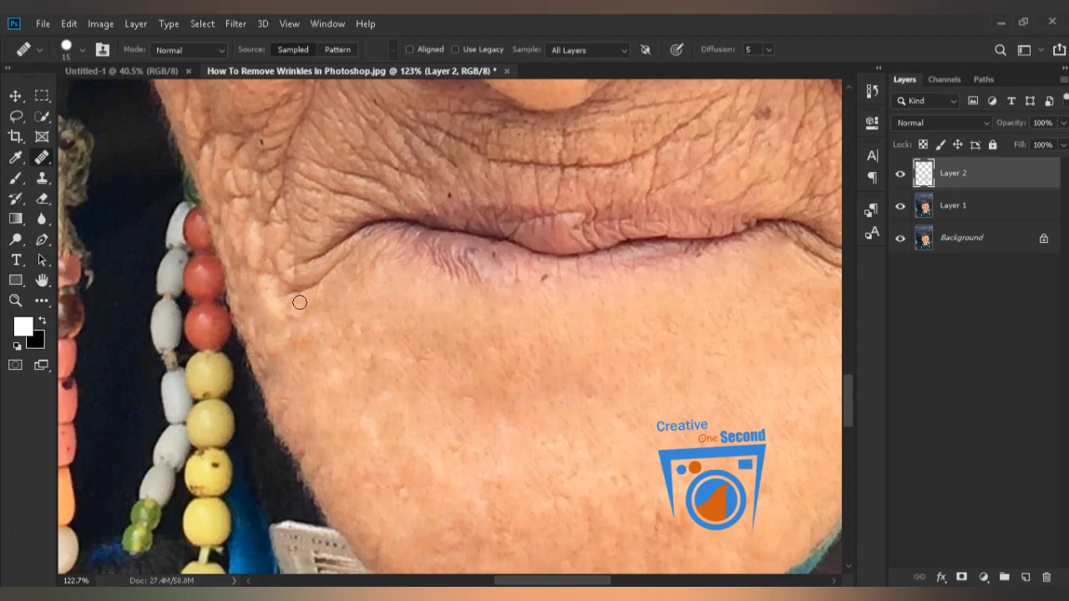
{"action": "mouse_move", "coordinate": [336, 253]}
{"action": "left_mouse_down"}
{"action": "mouse_move", "coordinate": [318, 285]}
{"action": "mouse_move", "coordinate": [285, 291]}
{"action": "mouse_move", "coordinate": [291, 277]}
{"action": "left_mouse_up"}
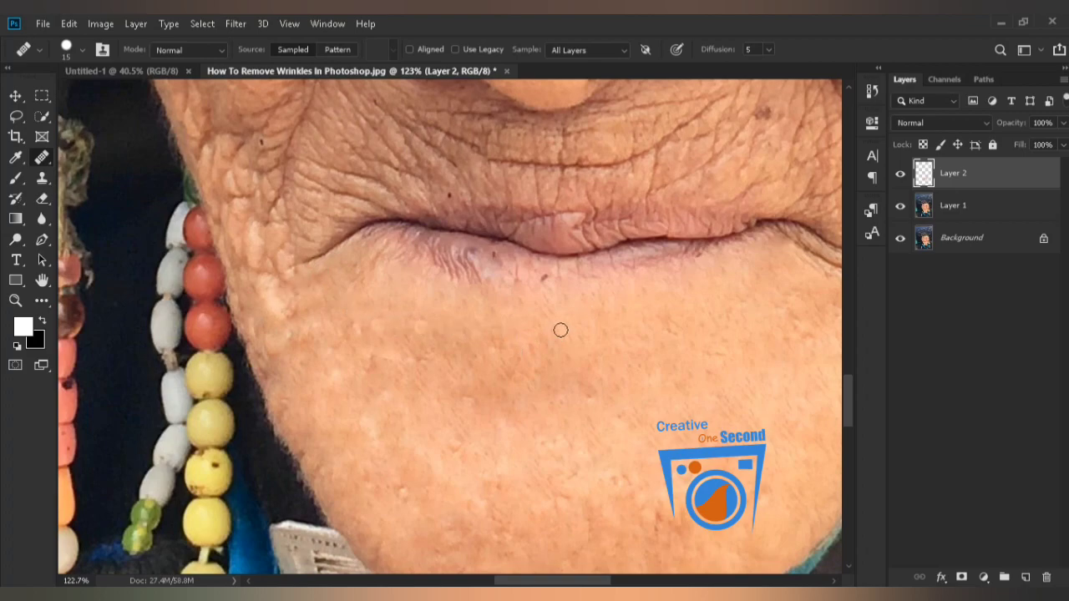
{"action": "left_click_drag", "start_coordinate": [583, 326], "coordinate": [262, 394]}
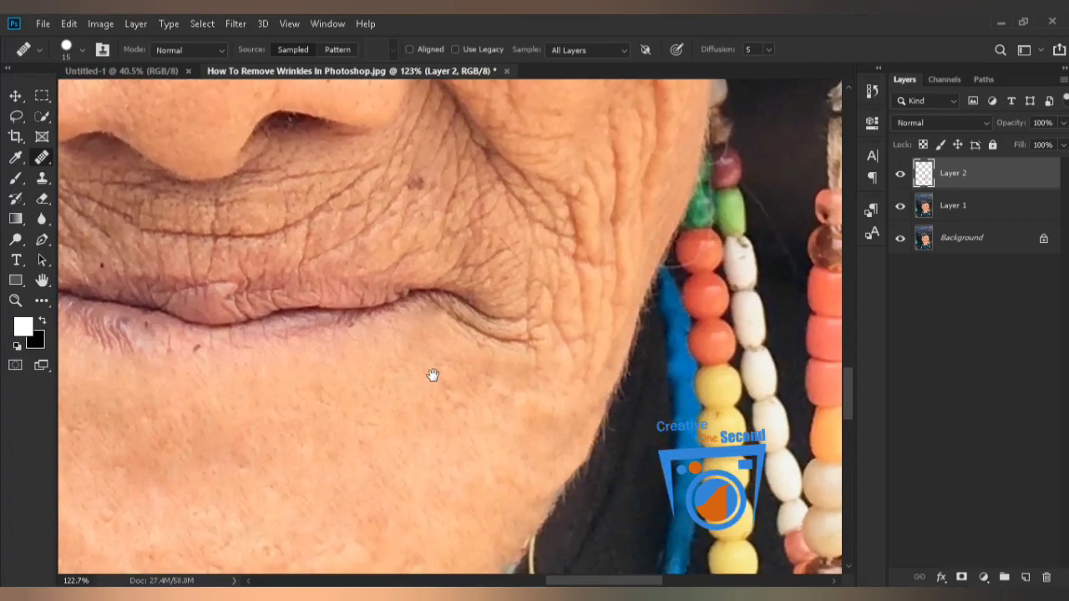
{"action": "mouse_move", "coordinate": [439, 333]}
{"action": "left_mouse_down"}
{"action": "mouse_move", "coordinate": [505, 350]}
{"action": "mouse_move", "coordinate": [519, 333]}
{"action": "mouse_move", "coordinate": [559, 347]}
{"action": "left_mouse_up"}
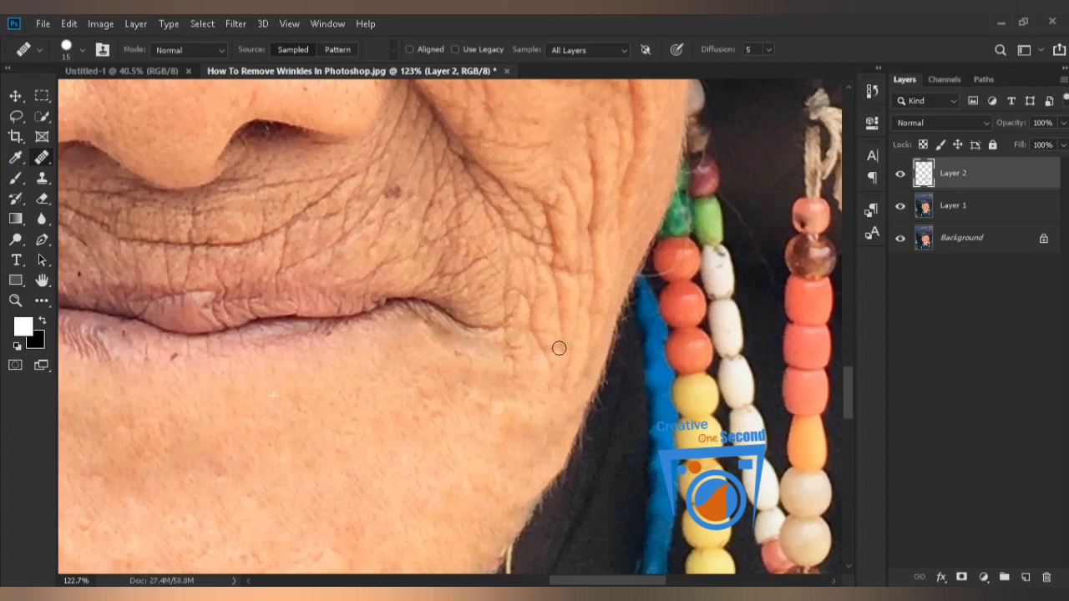
Sample clean skin on the image-left cheekbone and heal the wrinkles across the upper cheek near the ear.
{"action": "left_click_drag", "start_coordinate": [331, 298], "coordinate": [496, 444]}
{"action": "left_click_drag", "start_coordinate": [186, 201], "coordinate": [562, 414]}
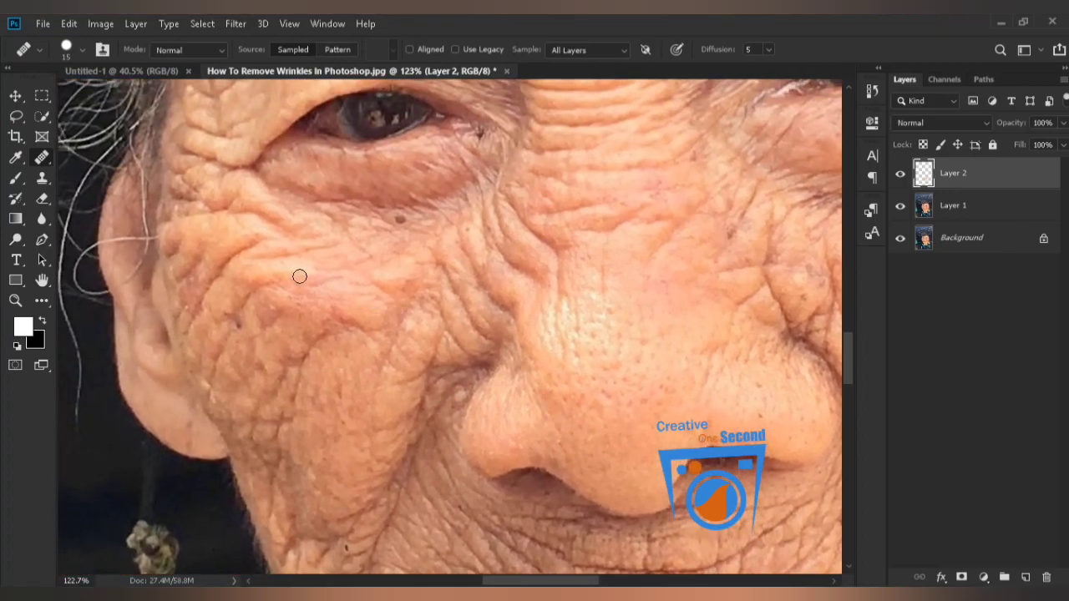
{"action": "left_click", "coordinate": [225, 228], "text": "alt"}
{"action": "mouse_move", "coordinate": [255, 243]}
{"action": "left_mouse_down"}
{"action": "mouse_move", "coordinate": [195, 264]}
{"action": "mouse_move", "coordinate": [204, 240]}
{"action": "mouse_move", "coordinate": [171, 248]}
{"action": "mouse_move", "coordinate": [201, 253]}
{"action": "mouse_move", "coordinate": [183, 284]}
{"action": "mouse_move", "coordinate": [217, 277]}
{"action": "mouse_move", "coordinate": [196, 316]}
{"action": "left_mouse_up"}
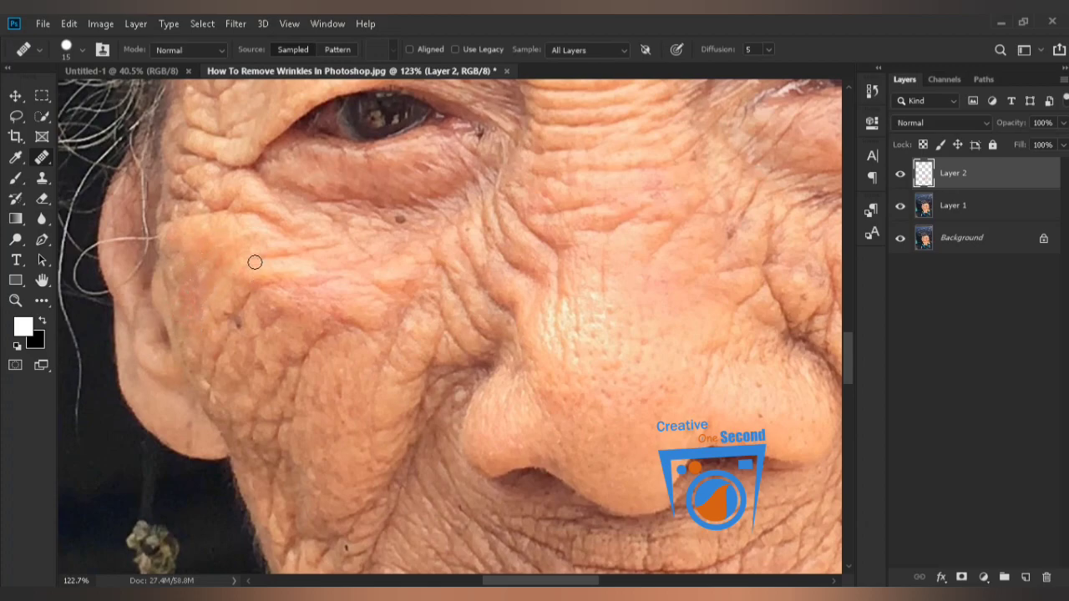
{"action": "left_click_drag", "start_coordinate": [273, 253], "coordinate": [312, 248]}
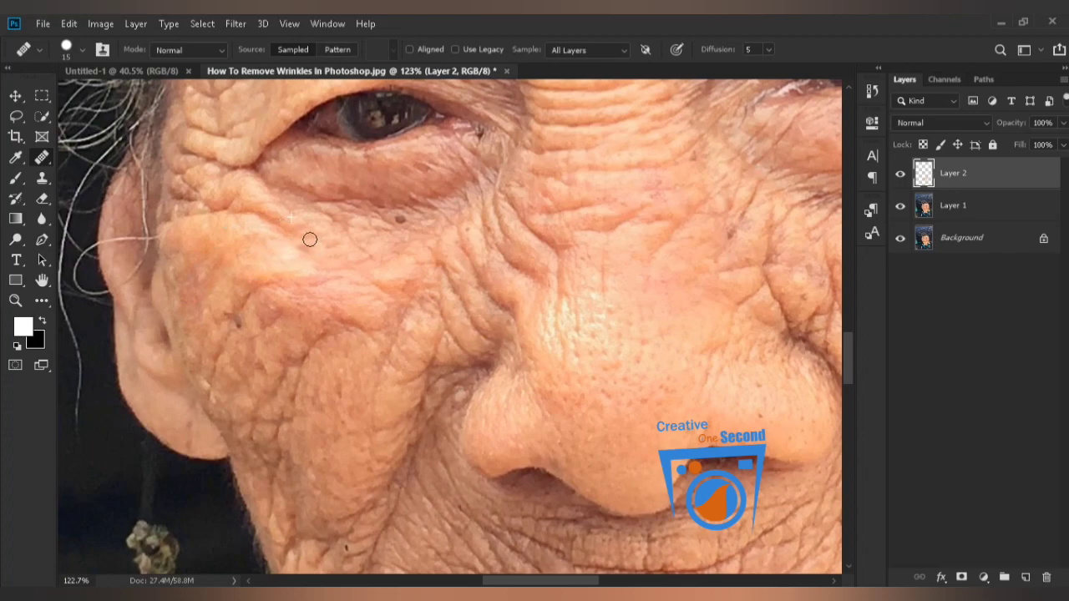
Resample the cheekbone skin and heal the creases on the image-left cheek below the eye.
{"action": "left_click", "coordinate": [190, 232], "text": "alt"}
{"action": "left_click_drag", "start_coordinate": [289, 231], "coordinate": [266, 218]}
{"action": "mouse_move", "coordinate": [289, 275]}
{"action": "left_mouse_down"}
{"action": "mouse_move", "coordinate": [252, 294]}
{"action": "mouse_move", "coordinate": [269, 252]}
{"action": "mouse_move", "coordinate": [238, 315]}
{"action": "left_mouse_up"}
{"action": "left_click", "coordinate": [272, 247], "text": "alt"}
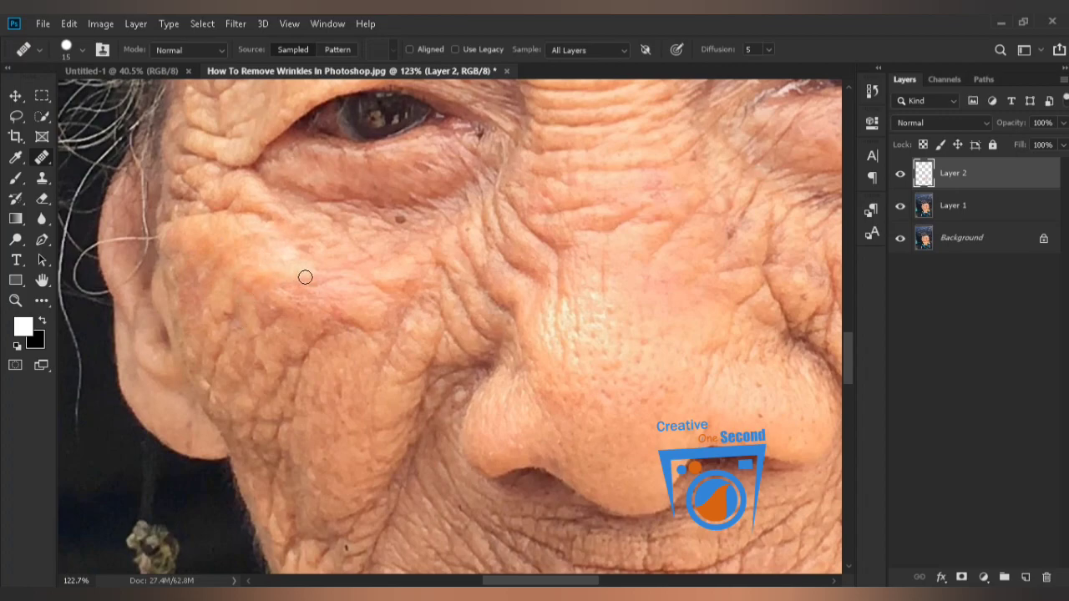
{"action": "mouse_move", "coordinate": [343, 276]}
{"action": "left_mouse_down"}
{"action": "mouse_move", "coordinate": [308, 286]}
{"action": "mouse_move", "coordinate": [264, 323]}
{"action": "left_mouse_up"}
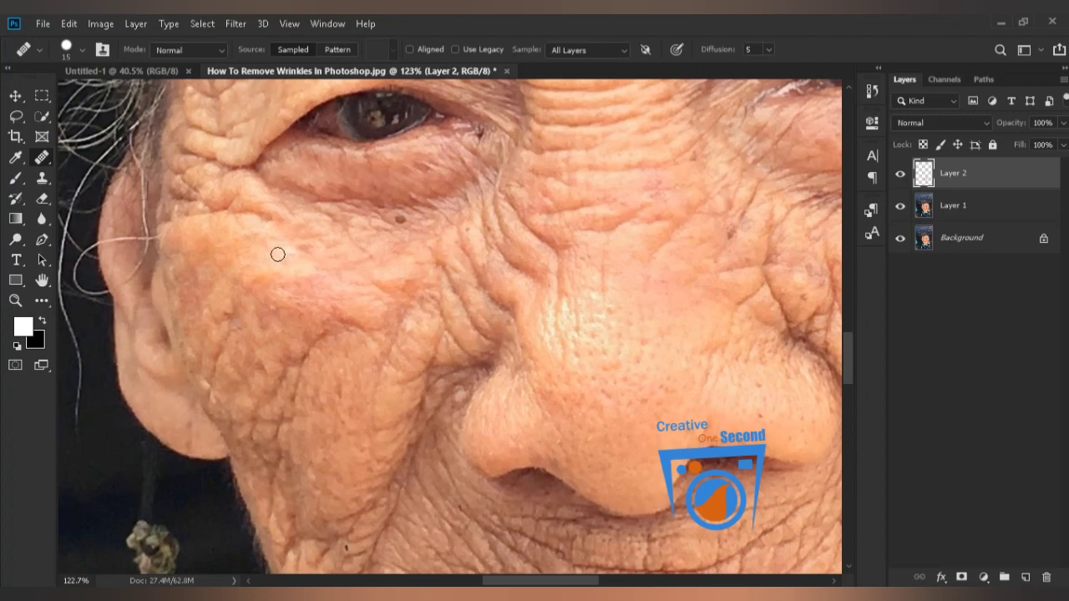
Sample nearby skin and heal the wrinkles down the outer image-left cheek beside the earlobe.
{"action": "scroll", "coordinate": [305, 282], "scroll_direction": "down", "scroll_amount": 1}
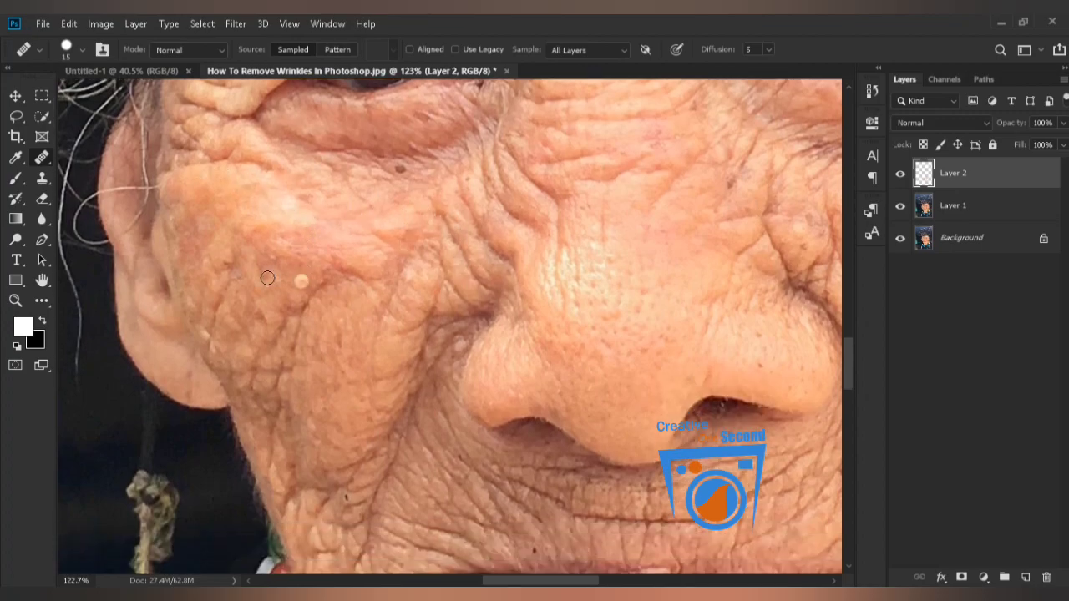
{"action": "left_click", "coordinate": [239, 262], "text": "alt"}
{"action": "left_click_drag", "start_coordinate": [227, 282], "coordinate": [211, 322]}
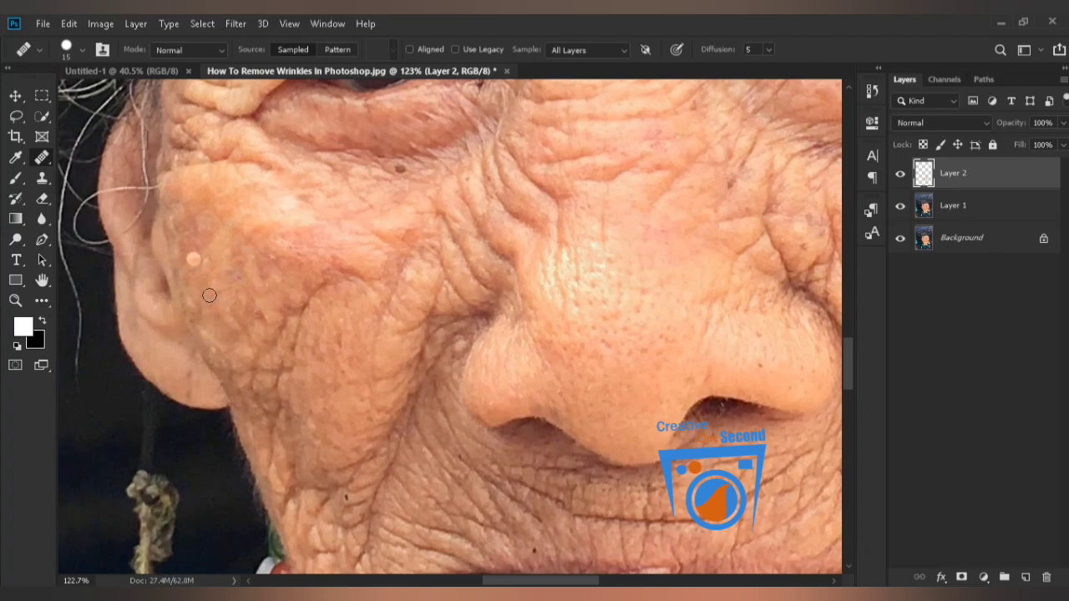
{"action": "left_click_drag", "start_coordinate": [207, 281], "coordinate": [198, 305]}
{"action": "mouse_move", "coordinate": [267, 275]}
{"action": "left_mouse_down"}
{"action": "mouse_move", "coordinate": [329, 287]}
{"action": "mouse_move", "coordinate": [296, 332]}
{"action": "mouse_move", "coordinate": [271, 343]}
{"action": "mouse_move", "coordinate": [261, 359]}
{"action": "mouse_move", "coordinate": [268, 371]}
{"action": "mouse_move", "coordinate": [254, 373]}
{"action": "mouse_move", "coordinate": [280, 382]}
{"action": "mouse_move", "coordinate": [273, 428]}
{"action": "mouse_move", "coordinate": [281, 375]}
{"action": "mouse_move", "coordinate": [264, 371]}
{"action": "left_mouse_up"}
{"action": "left_click", "coordinate": [251, 279], "text": "alt"}
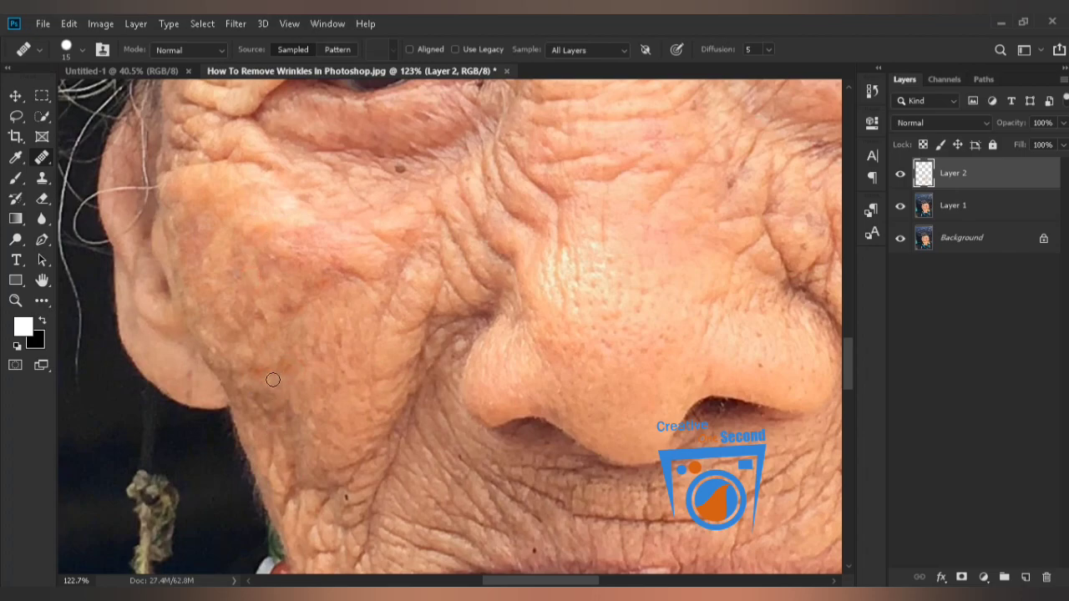
Sample smooth upper-cheek skin and heal the folds on the image-left lower cheek down to beside the mouth.
{"action": "left_click_drag", "start_coordinate": [267, 301], "coordinate": [276, 229]}
{"action": "left_click", "coordinate": [252, 107], "text": "alt"}
{"action": "mouse_move", "coordinate": [283, 365]}
{"action": "left_mouse_down"}
{"action": "mouse_move", "coordinate": [275, 395]}
{"action": "mouse_move", "coordinate": [297, 434]}
{"action": "mouse_move", "coordinate": [324, 416]}
{"action": "left_mouse_up"}
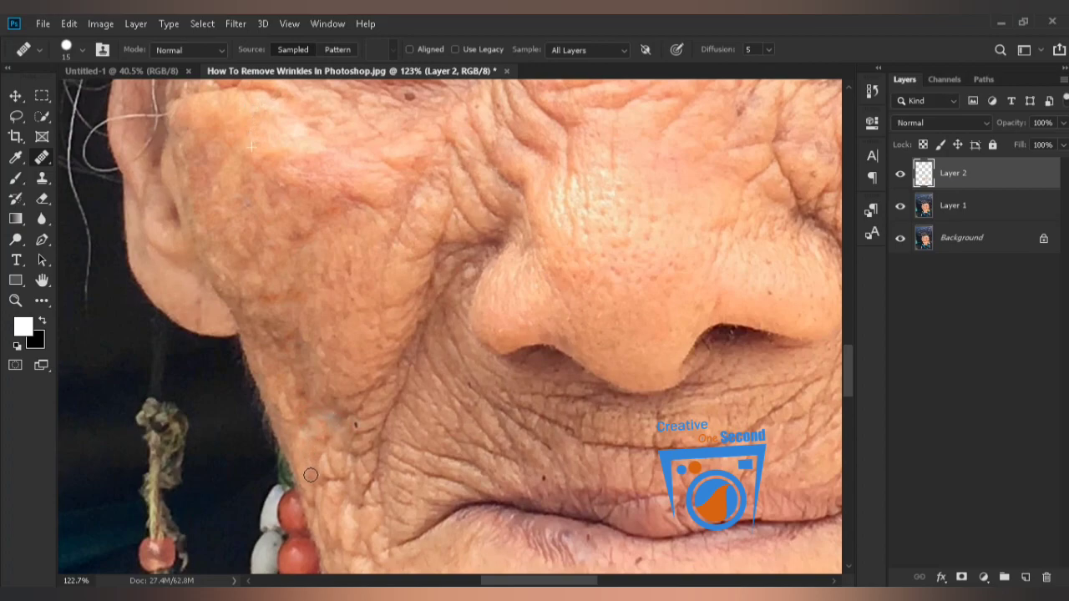
{"action": "left_click_drag", "start_coordinate": [375, 376], "coordinate": [352, 413]}
{"action": "left_click_drag", "start_coordinate": [341, 298], "coordinate": [341, 215]}
{"action": "left_click", "coordinate": [368, 351]}
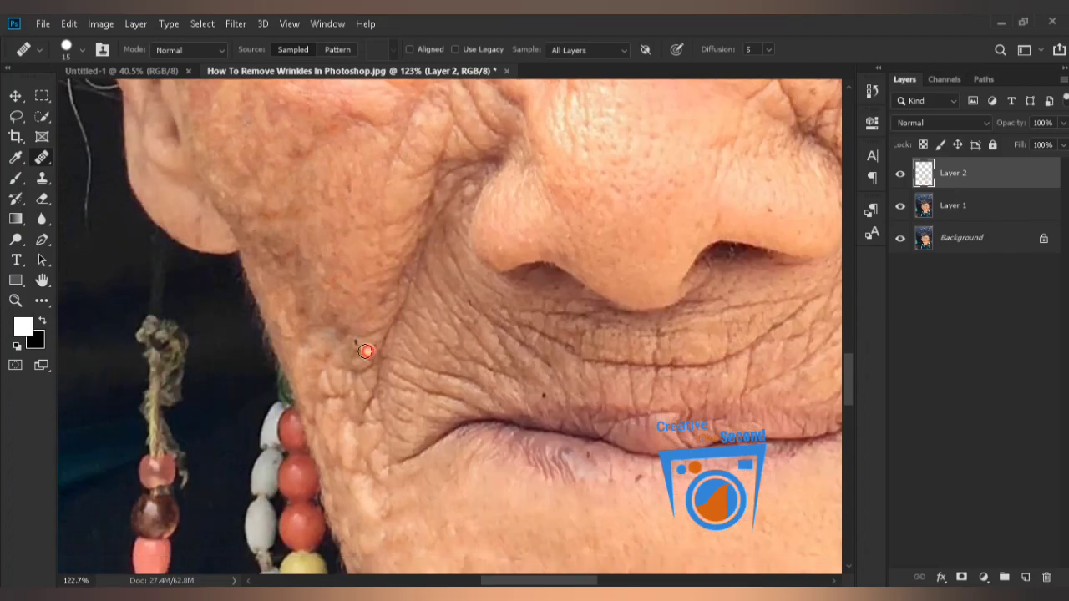
{"action": "left_click_drag", "start_coordinate": [352, 384], "coordinate": [334, 393]}
{"action": "left_click_drag", "start_coordinate": [352, 341], "coordinate": [345, 343]}
{"action": "left_click", "coordinate": [317, 404]}
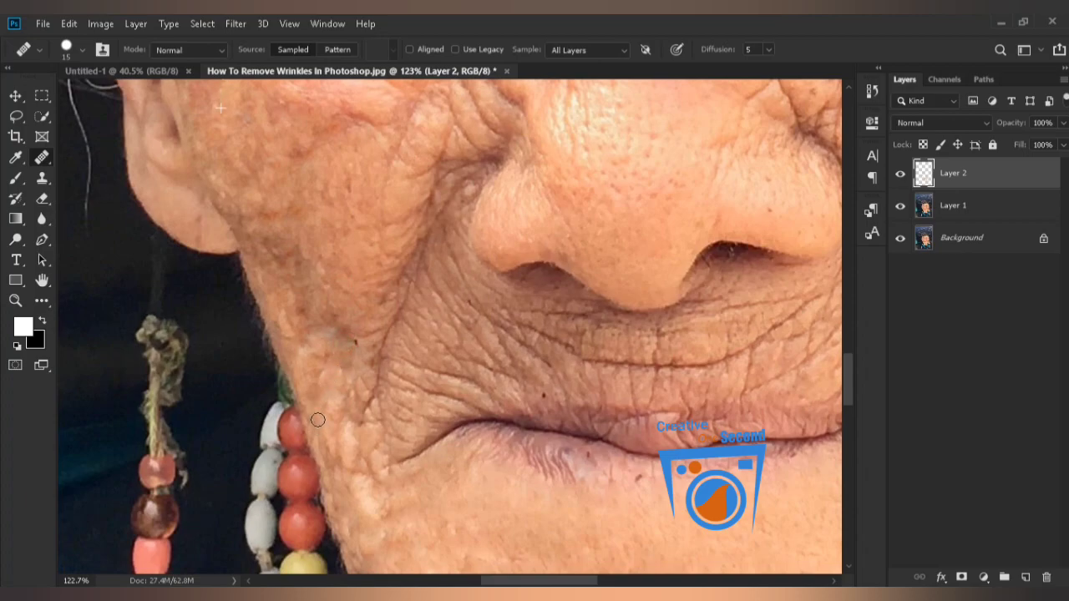
Dab over the remaining marks and small creases scattered across the middle and lower image-left cheek.
{"action": "left_click", "coordinate": [331, 313]}
{"action": "left_click", "coordinate": [383, 280]}
{"action": "left_click", "coordinate": [339, 270]}
{"action": "left_click", "coordinate": [325, 253]}
{"action": "left_click", "coordinate": [337, 218]}
{"action": "left_click", "coordinate": [321, 138]}
{"action": "left_click", "coordinate": [372, 120]}
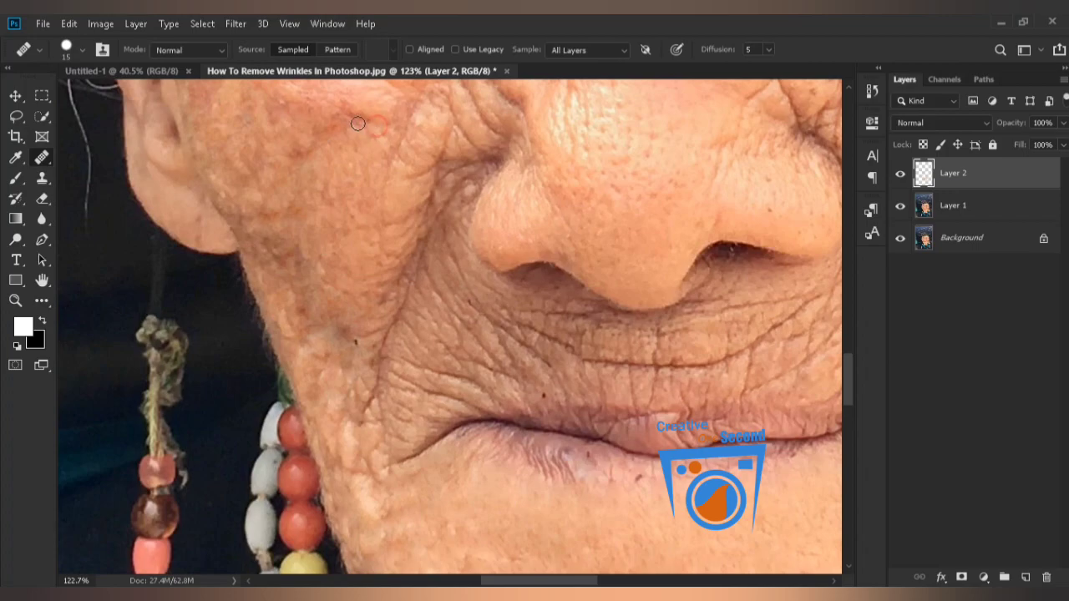
{"action": "left_click_drag", "start_coordinate": [284, 132], "coordinate": [348, 248]}
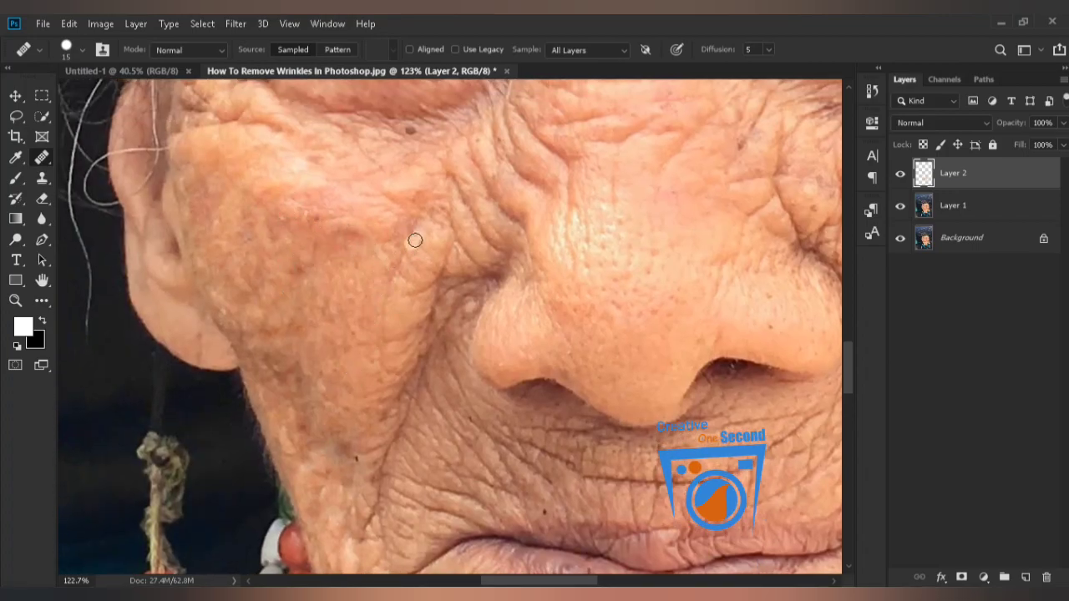
{"action": "left_click", "coordinate": [312, 352]}
{"action": "left_click", "coordinate": [296, 270]}
{"action": "mouse_move", "coordinate": [298, 272]}
{"action": "left_mouse_down"}
{"action": "mouse_move", "coordinate": [291, 215]}
{"action": "mouse_move", "coordinate": [264, 169]}
{"action": "left_mouse_up"}
{"action": "left_click_drag", "start_coordinate": [305, 248], "coordinate": [281, 144]}
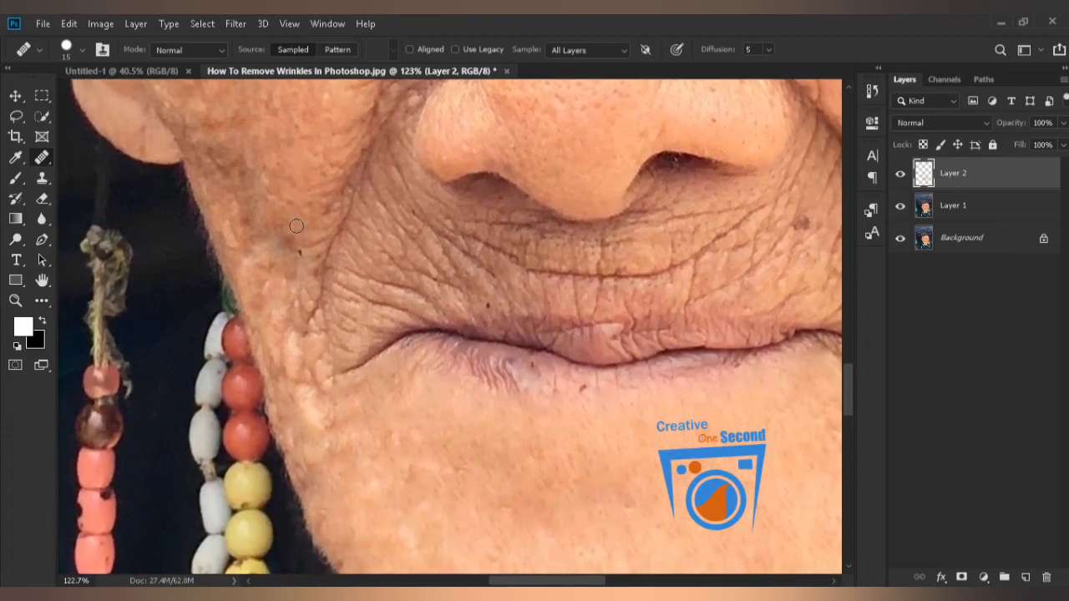
{"action": "left_click", "coordinate": [318, 288]}
Sample skin on the image-right cheek and heal the fine wrinkles across its middle and inner area.
{"action": "scroll", "coordinate": [286, 251], "scroll_direction": "up", "scroll_amount": 3}
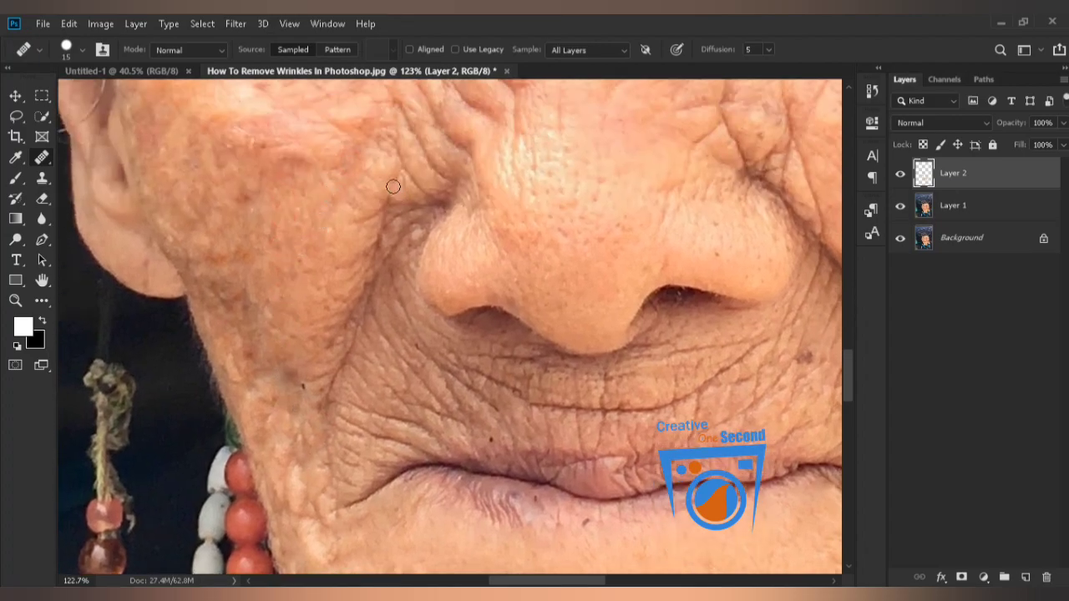
{"action": "left_click_drag", "start_coordinate": [363, 231], "coordinate": [170, 143]}
{"action": "left_click_drag", "start_coordinate": [449, 299], "coordinate": [400, 347]}
{"action": "left_click_drag", "start_coordinate": [318, 248], "coordinate": [289, 354]}
{"action": "left_click_drag", "start_coordinate": [500, 333], "coordinate": [513, 456]}
{"action": "mouse_move", "coordinate": [517, 395]}
{"action": "left_mouse_down"}
{"action": "mouse_move", "coordinate": [519, 436]}
{"action": "mouse_move", "coordinate": [531, 429]}
{"action": "mouse_move", "coordinate": [544, 456]}
{"action": "left_mouse_up"}
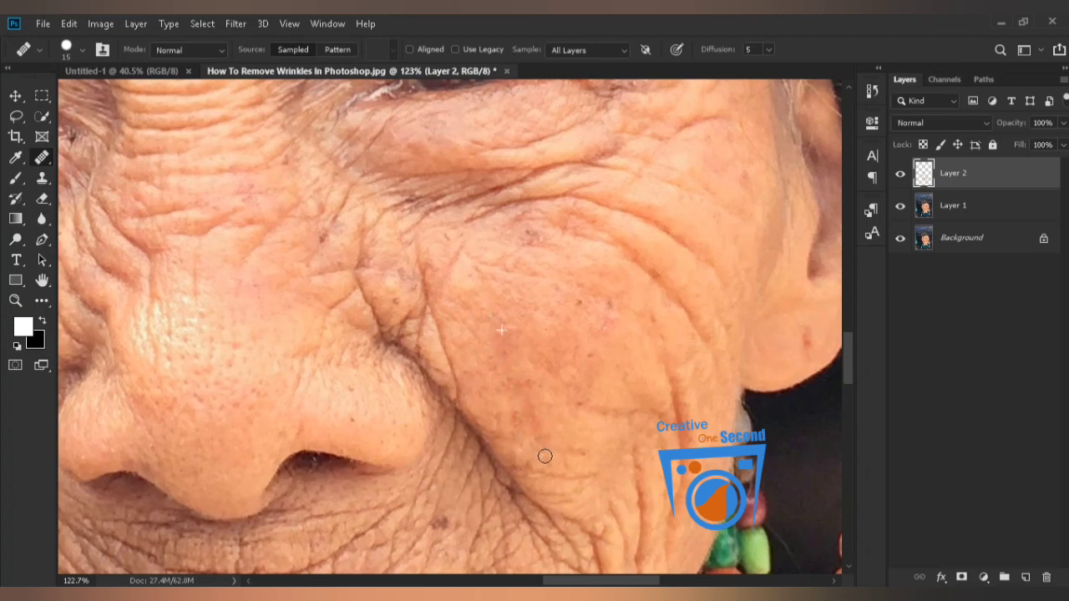
{"action": "mouse_move", "coordinate": [476, 292]}
{"action": "left_mouse_down"}
{"action": "mouse_move", "coordinate": [470, 358]}
{"action": "mouse_move", "coordinate": [483, 359]}
{"action": "left_mouse_up"}
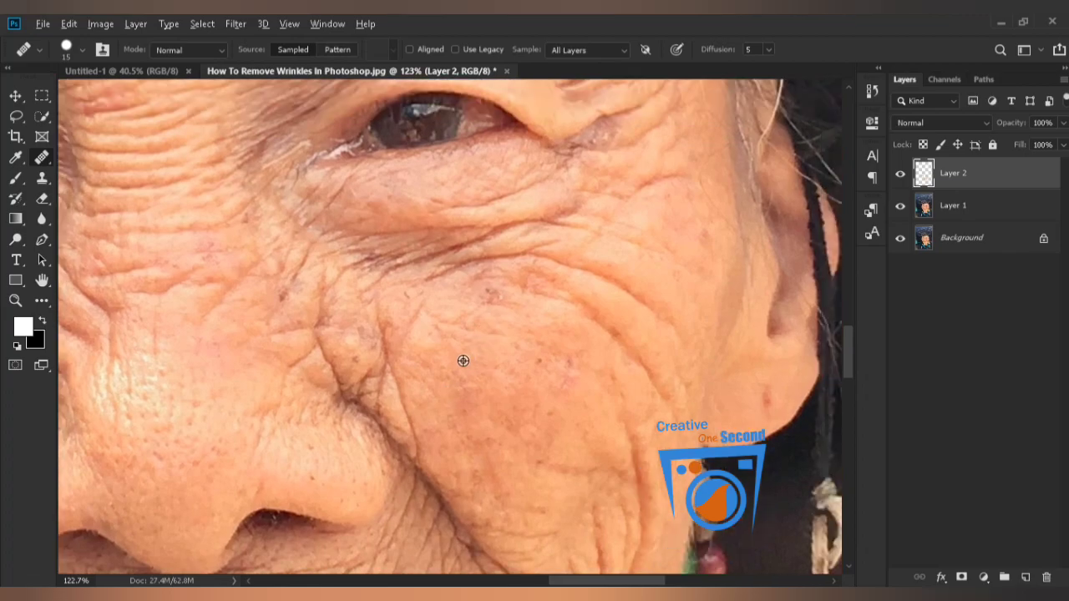
{"action": "left_click_drag", "start_coordinate": [408, 371], "coordinate": [445, 407]}
{"action": "mouse_move", "coordinate": [449, 341]}
{"action": "left_mouse_down"}
{"action": "mouse_move", "coordinate": [431, 317]}
{"action": "mouse_move", "coordinate": [525, 354]}
{"action": "mouse_move", "coordinate": [470, 322]}
{"action": "mouse_move", "coordinate": [554, 343]}
{"action": "mouse_move", "coordinate": [462, 308]}
{"action": "left_mouse_up"}
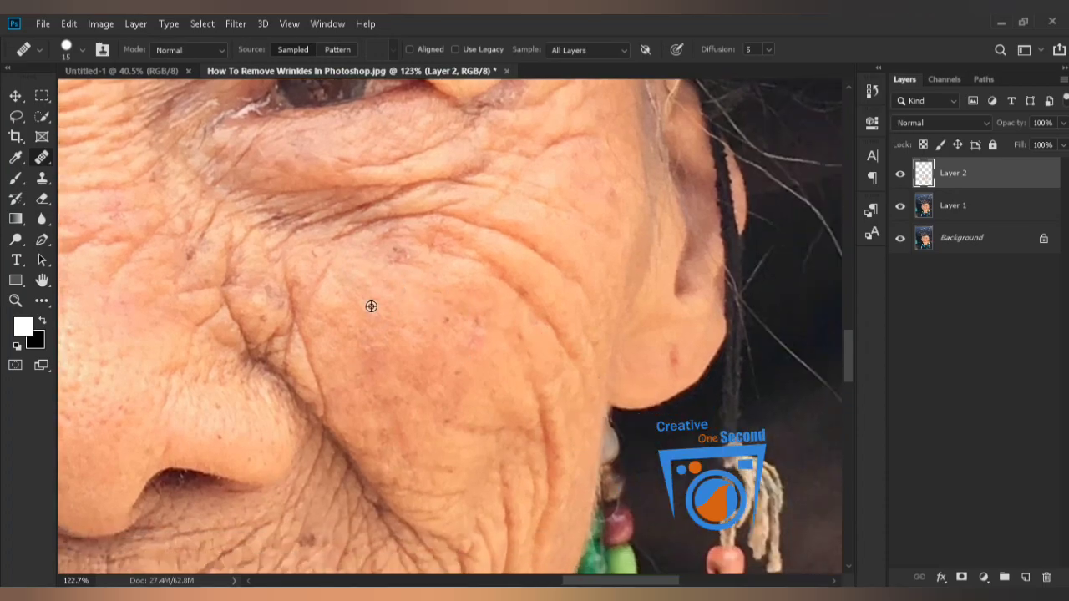
{"action": "left_click_drag", "start_coordinate": [441, 413], "coordinate": [513, 435]}
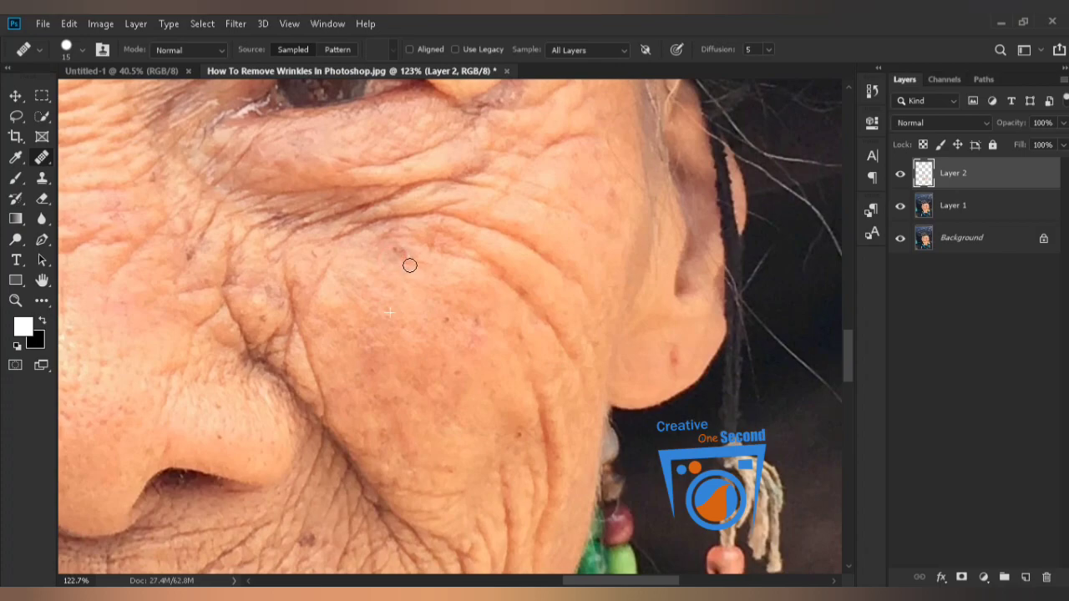
Enlarge the brush to 25 and heal the curved folds running down the outer image-right cheek from below the eye.
{"action": "key", "text": "bracketright"}
{"action": "mouse_move", "coordinate": [412, 247]}
{"action": "left_mouse_down"}
{"action": "mouse_move", "coordinate": [461, 252]}
{"action": "mouse_move", "coordinate": [526, 285]}
{"action": "mouse_move", "coordinate": [572, 358]}
{"action": "mouse_move", "coordinate": [533, 381]}
{"action": "mouse_move", "coordinate": [552, 481]}
{"action": "mouse_move", "coordinate": [544, 557]}
{"action": "left_mouse_up"}
{"action": "left_click", "coordinate": [342, 297], "text": "alt"}
{"action": "scroll", "coordinate": [446, 353], "scroll_direction": "down", "scroll_amount": 3}
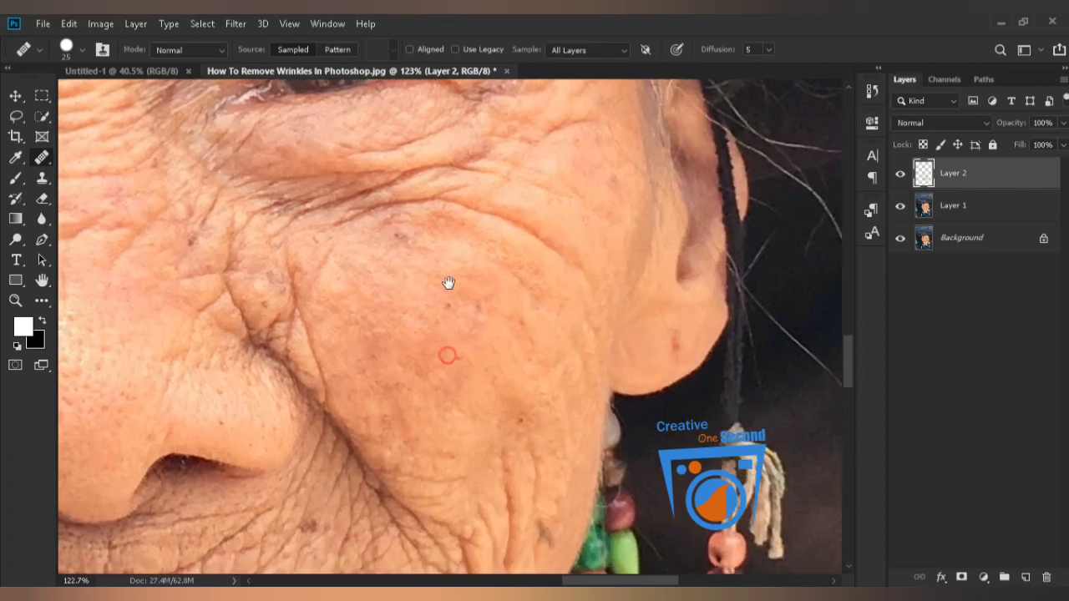
{"action": "mouse_move", "coordinate": [522, 336]}
{"action": "left_mouse_down"}
{"action": "mouse_move", "coordinate": [541, 396]}
{"action": "mouse_move", "coordinate": [539, 460]}
{"action": "left_mouse_up"}
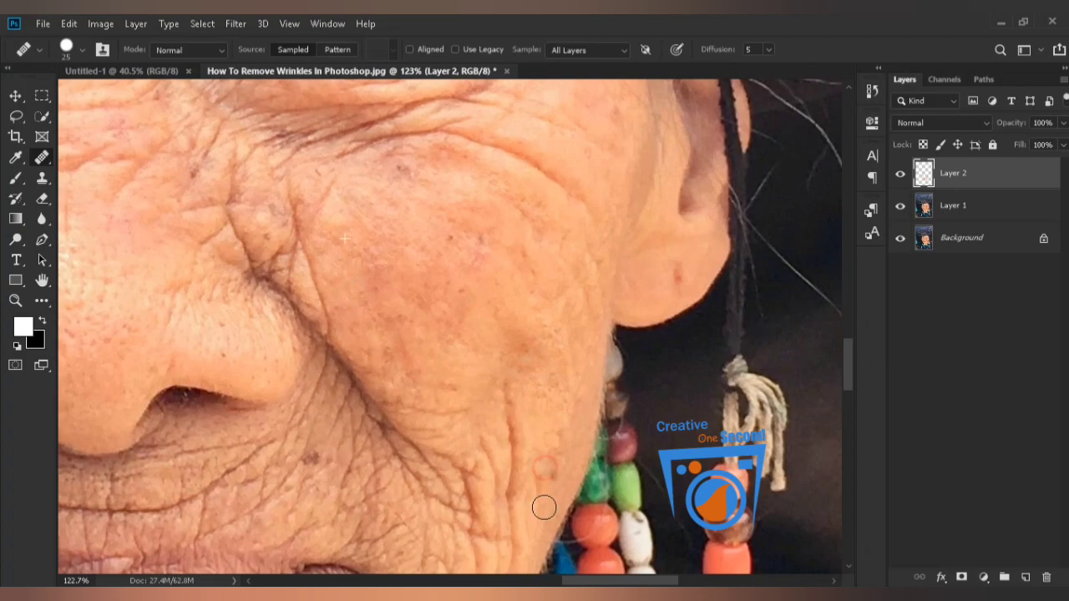
Heal the vertical folds on the image-right lower cheek, undoing the first stroke and resampling smoother cheek skin.
{"action": "scroll", "coordinate": [462, 335], "scroll_direction": "down", "scroll_amount": 3}
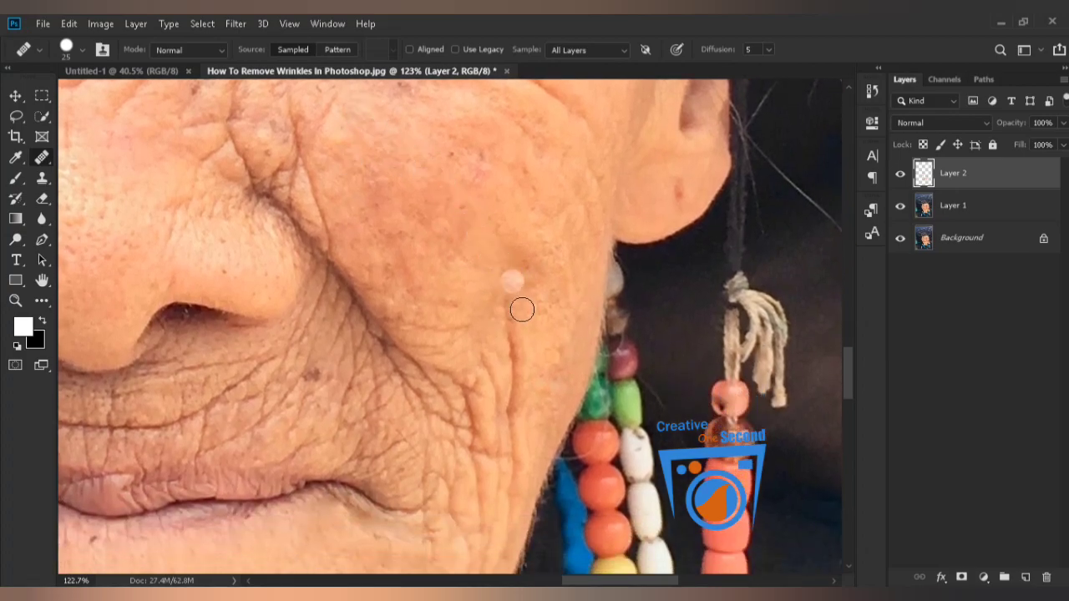
{"action": "left_click_drag", "start_coordinate": [508, 317], "coordinate": [507, 537]}
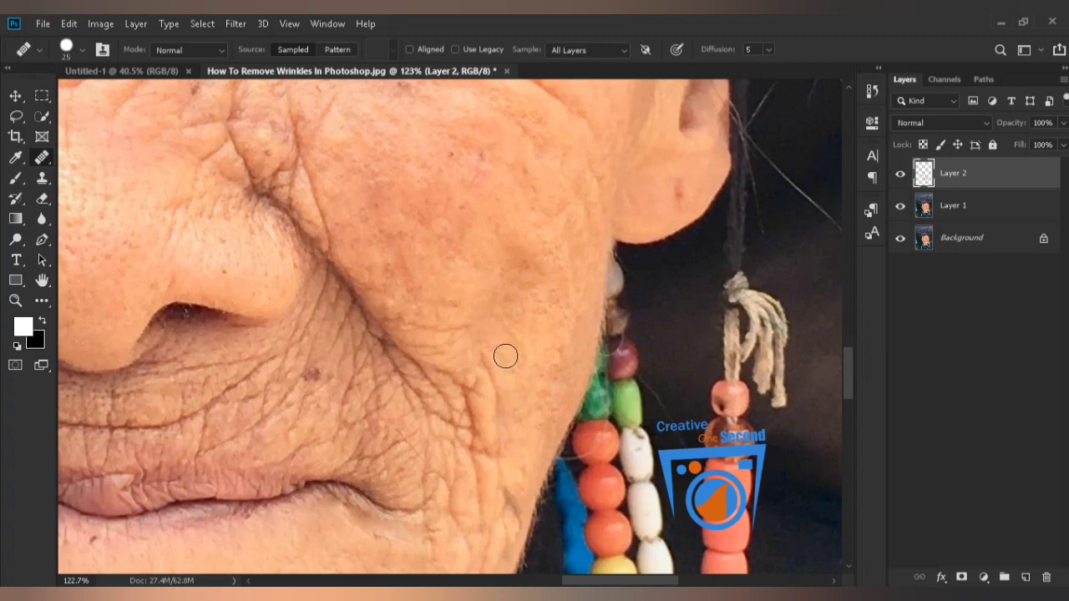
{"action": "key", "text": "ctrl+z"}
{"action": "mouse_move", "coordinate": [496, 323]}
{"action": "left_mouse_down"}
{"action": "mouse_move", "coordinate": [505, 293]}
{"action": "mouse_move", "coordinate": [518, 358]}
{"action": "mouse_move", "coordinate": [513, 501]}
{"action": "mouse_move", "coordinate": [489, 377]}
{"action": "left_mouse_up"}
{"action": "left_click", "coordinate": [406, 115], "text": "alt"}
{"action": "mouse_move", "coordinate": [443, 259]}
{"action": "left_mouse_down"}
{"action": "mouse_move", "coordinate": [444, 212]}
{"action": "mouse_move", "coordinate": [497, 271]}
{"action": "mouse_move", "coordinate": [493, 421]}
{"action": "left_mouse_up"}
{"action": "left_click", "coordinate": [496, 165], "text": "alt"}
{"action": "left_click_drag", "start_coordinate": [534, 350], "coordinate": [507, 380]}
{"action": "left_click_drag", "start_coordinate": [494, 390], "coordinate": [490, 419]}
{"action": "left_click", "coordinate": [474, 249]}
Heal the short creases on the image-right cheek along the outer edge of the nose-to-mouth fold.
{"action": "left_click_drag", "start_coordinate": [462, 141], "coordinate": [509, 252]}
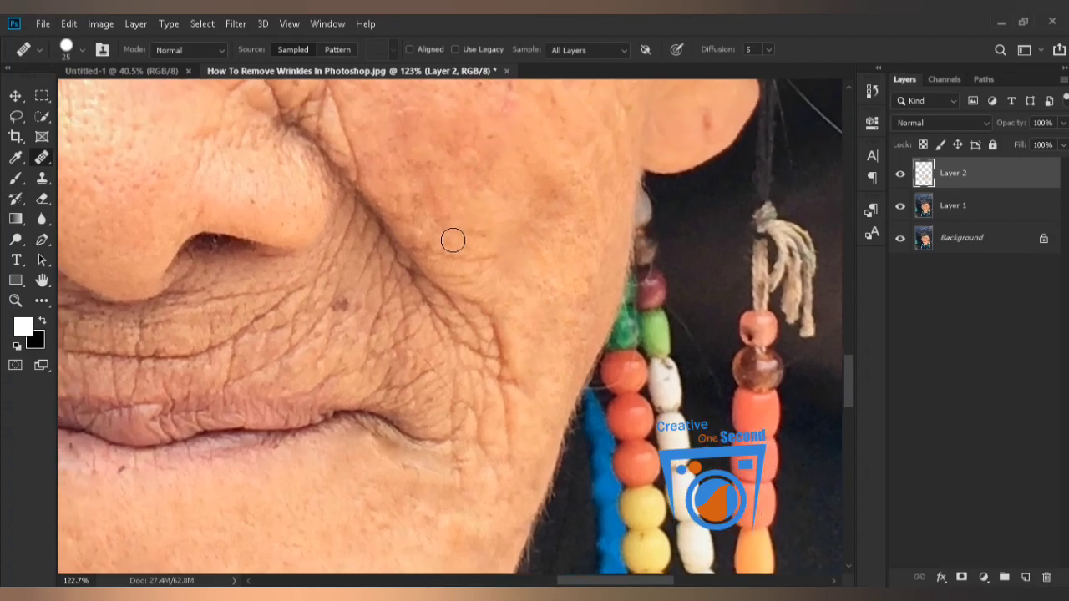
{"action": "left_click", "coordinate": [417, 245]}
{"action": "left_click", "coordinate": [441, 181]}
{"action": "left_click", "coordinate": [420, 173]}
{"action": "left_click", "coordinate": [398, 147]}
{"action": "mouse_move", "coordinate": [425, 193]}
{"action": "left_mouse_down"}
{"action": "mouse_move", "coordinate": [501, 286]}
{"action": "mouse_move", "coordinate": [508, 356]}
{"action": "mouse_move", "coordinate": [496, 406]}
{"action": "left_mouse_up"}
Heal the remaining folds between the image-right mouth corner and the jaw edge.
{"action": "scroll", "coordinate": [501, 175], "scroll_direction": "down", "scroll_amount": 4}
{"action": "left_click", "coordinate": [475, 227]}
{"action": "left_click_drag", "start_coordinate": [445, 213], "coordinate": [443, 240]}
{"action": "left_click_drag", "start_coordinate": [469, 360], "coordinate": [469, 367]}
{"action": "left_click_drag", "start_coordinate": [459, 379], "coordinate": [463, 409]}
{"action": "left_click_drag", "start_coordinate": [469, 302], "coordinate": [462, 289]}
{"action": "left_click", "coordinate": [459, 334]}
{"action": "mouse_move", "coordinate": [458, 334]}
{"action": "left_mouse_down"}
{"action": "mouse_move", "coordinate": [454, 368]}
{"action": "mouse_move", "coordinate": [480, 358]}
{"action": "mouse_move", "coordinate": [488, 403]}
{"action": "left_mouse_up"}
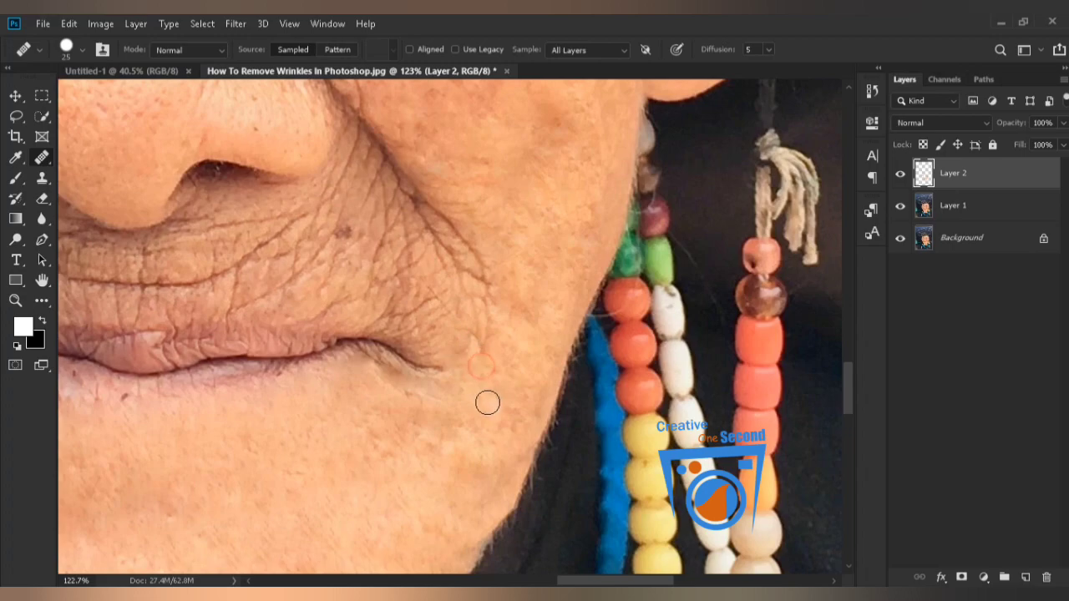
Sample skin beside the nose bridge and heal the folds on the inner image-right cheek next to the nose.
{"action": "mouse_move", "coordinate": [378, 262]}
{"action": "left_mouse_down"}
{"action": "mouse_move", "coordinate": [393, 410]}
{"action": "mouse_move", "coordinate": [387, 504]}
{"action": "left_mouse_up"}
{"action": "left_click_drag", "start_coordinate": [449, 248], "coordinate": [446, 401]}
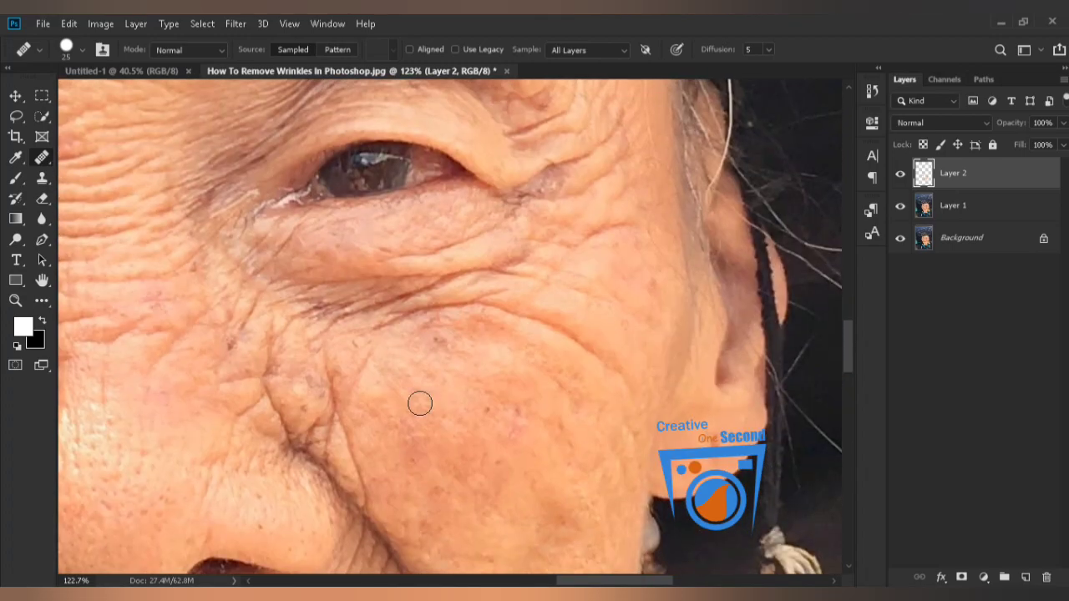
{"action": "left_click", "coordinate": [292, 355], "text": "alt"}
{"action": "mouse_move", "coordinate": [323, 355]}
{"action": "left_mouse_down"}
{"action": "mouse_move", "coordinate": [369, 494]}
{"action": "mouse_move", "coordinate": [355, 430]}
{"action": "mouse_move", "coordinate": [365, 487]}
{"action": "left_mouse_up"}
{"action": "mouse_move", "coordinate": [331, 420]}
{"action": "left_mouse_down"}
{"action": "mouse_move", "coordinate": [320, 436]}
{"action": "mouse_move", "coordinate": [331, 451]}
{"action": "mouse_move", "coordinate": [338, 435]}
{"action": "left_mouse_up"}
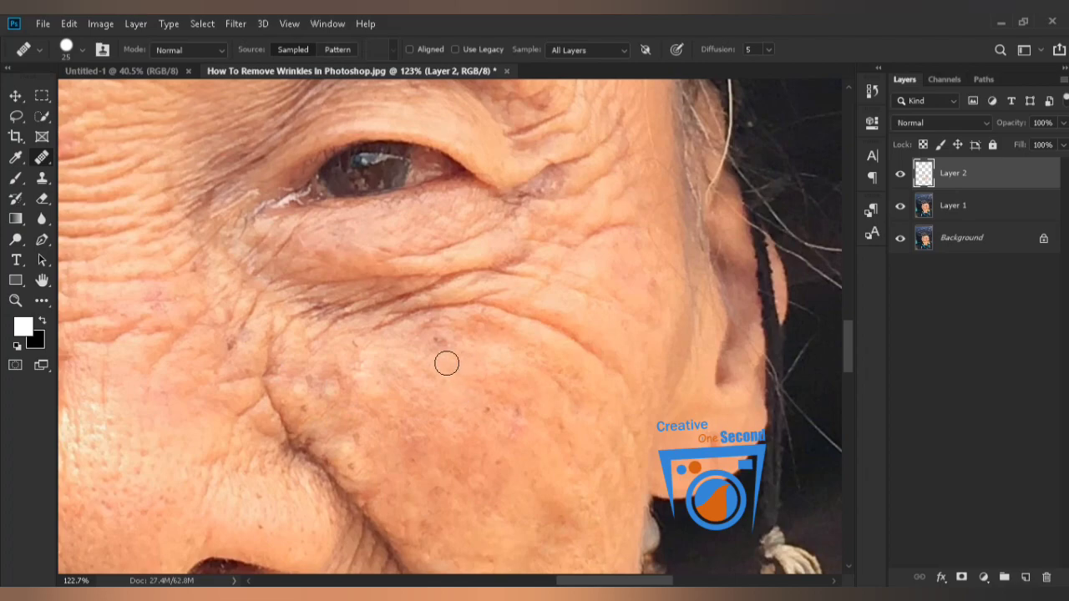
Heal the long creases under the image-right eye bag, from beside the nose across the upper cheek.
{"action": "mouse_move", "coordinate": [287, 324]}
{"action": "left_mouse_down"}
{"action": "mouse_move", "coordinate": [286, 348]}
{"action": "mouse_move", "coordinate": [298, 315]}
{"action": "mouse_move", "coordinate": [382, 291]}
{"action": "left_mouse_up"}
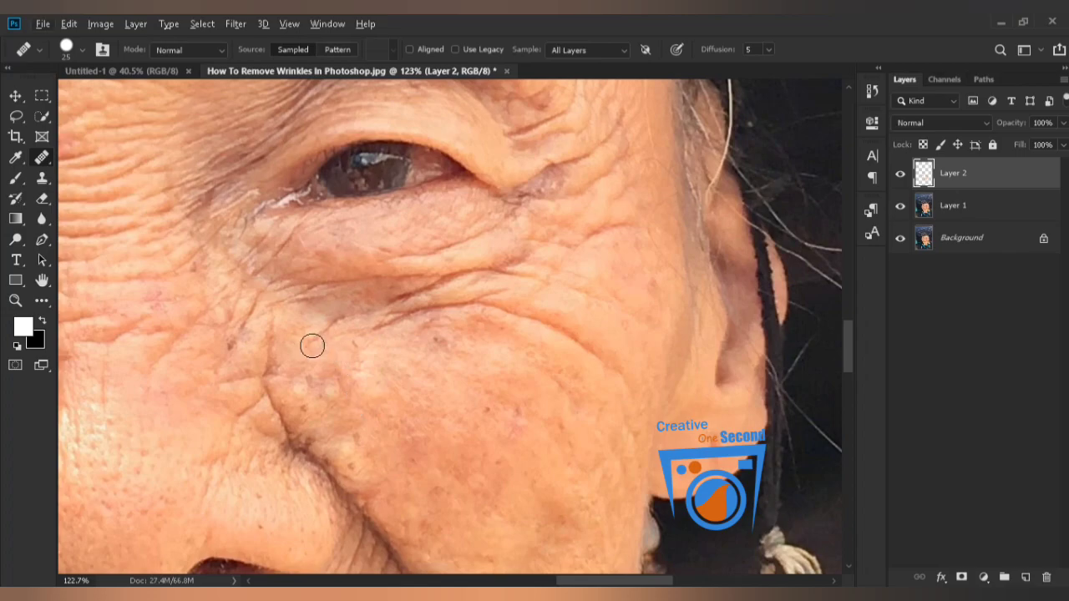
{"action": "left_click_drag", "start_coordinate": [313, 341], "coordinate": [336, 320]}
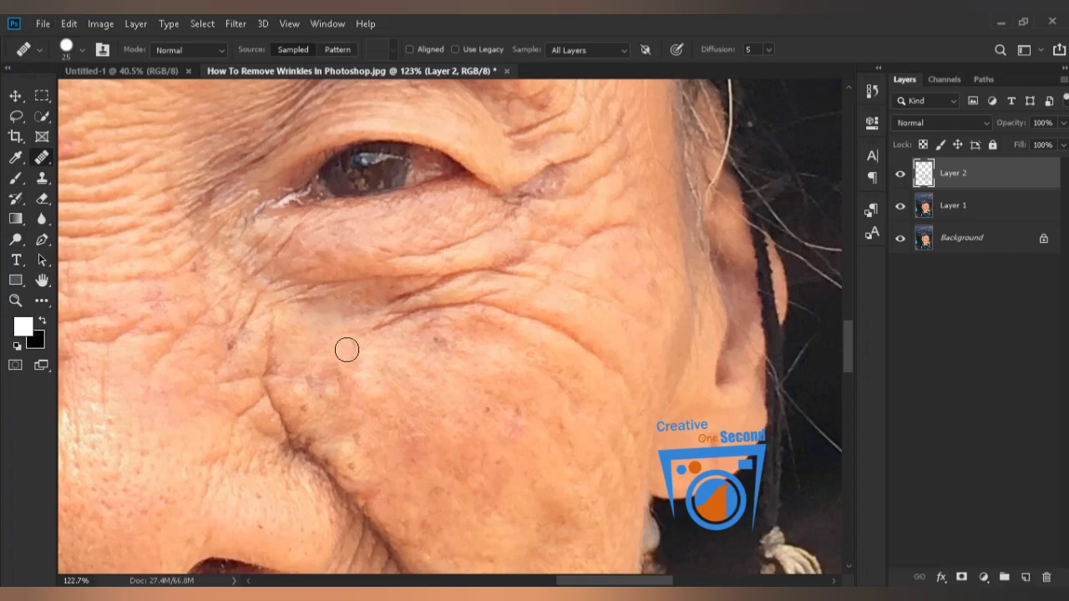
{"action": "mouse_move", "coordinate": [368, 326]}
{"action": "left_mouse_down"}
{"action": "mouse_move", "coordinate": [480, 311]}
{"action": "mouse_move", "coordinate": [536, 320]}
{"action": "mouse_move", "coordinate": [631, 368]}
{"action": "left_mouse_up"}
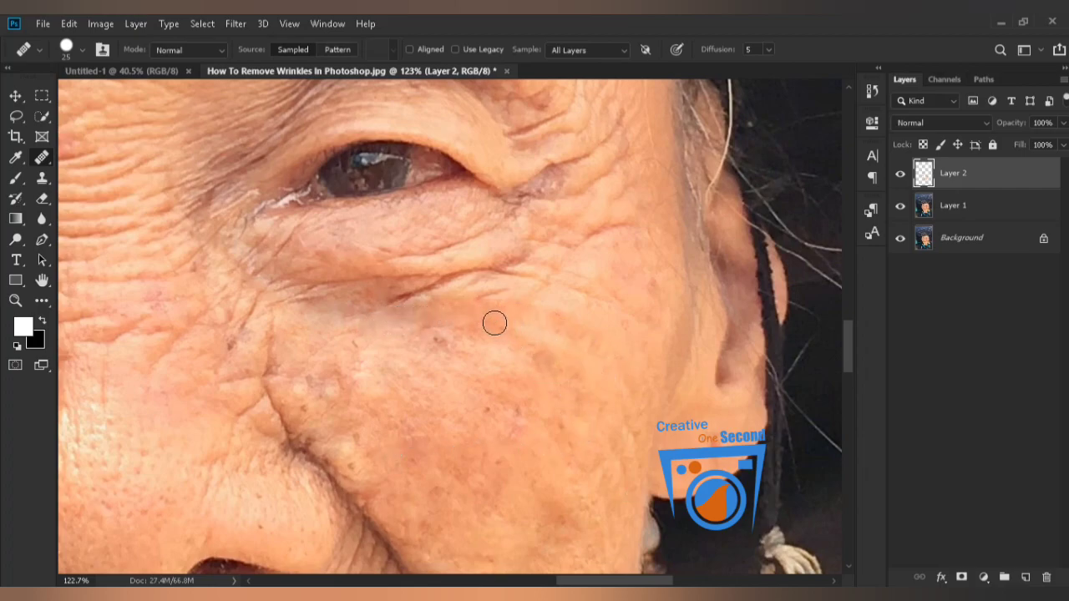
{"action": "mouse_move", "coordinate": [381, 303]}
{"action": "left_mouse_down"}
{"action": "mouse_move", "coordinate": [470, 279]}
{"action": "mouse_move", "coordinate": [601, 300]}
{"action": "left_mouse_up"}
{"action": "left_click_drag", "start_coordinate": [343, 283], "coordinate": [323, 282]}
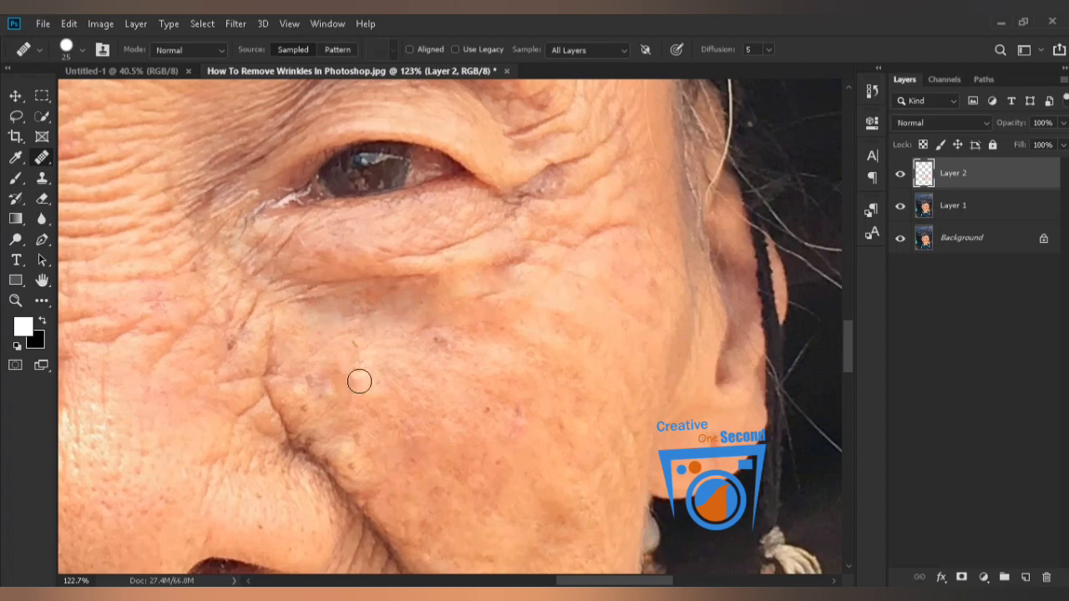
{"action": "scroll", "coordinate": [417, 359], "scroll_direction": "down", "scroll_amount": 1}
{"action": "mouse_move", "coordinate": [480, 283]}
{"action": "left_mouse_down"}
{"action": "mouse_move", "coordinate": [501, 277]}
{"action": "mouse_move", "coordinate": [429, 308]}
{"action": "mouse_move", "coordinate": [473, 334]}
{"action": "mouse_move", "coordinate": [509, 331]}
{"action": "left_mouse_up"}
{"action": "left_click_drag", "start_coordinate": [451, 388], "coordinate": [404, 358]}
{"action": "left_click_drag", "start_coordinate": [528, 362], "coordinate": [832, 350]}
{"action": "left_click_drag", "start_coordinate": [258, 386], "coordinate": [365, 234]}
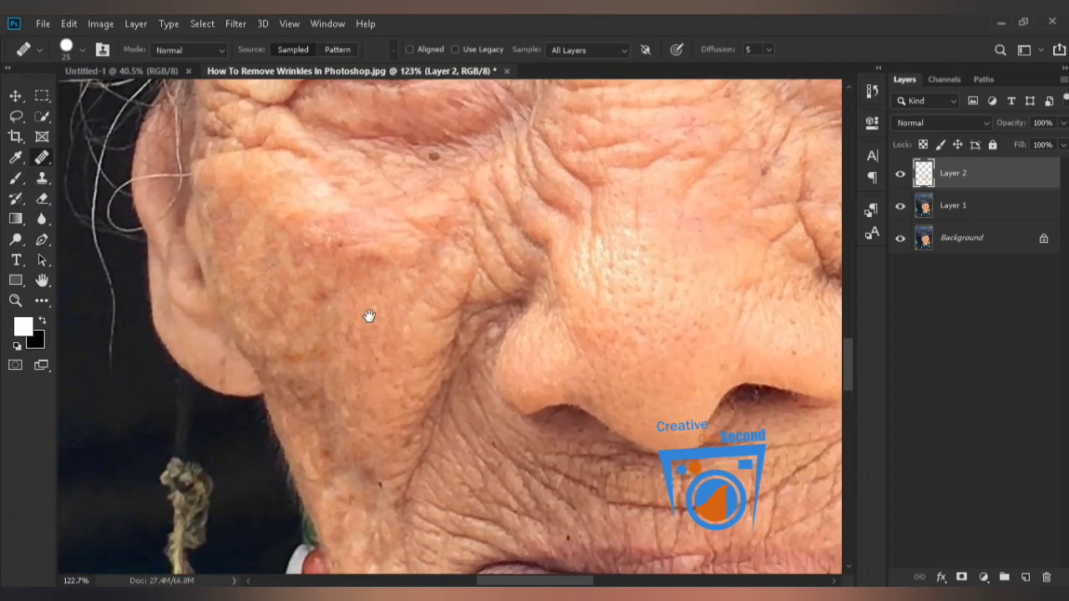
{"action": "left_click_drag", "start_coordinate": [369, 316], "coordinate": [355, 231]}
{"action": "left_click_drag", "start_coordinate": [386, 317], "coordinate": [377, 231]}
{"action": "left_click_drag", "start_coordinate": [402, 301], "coordinate": [304, 370]}
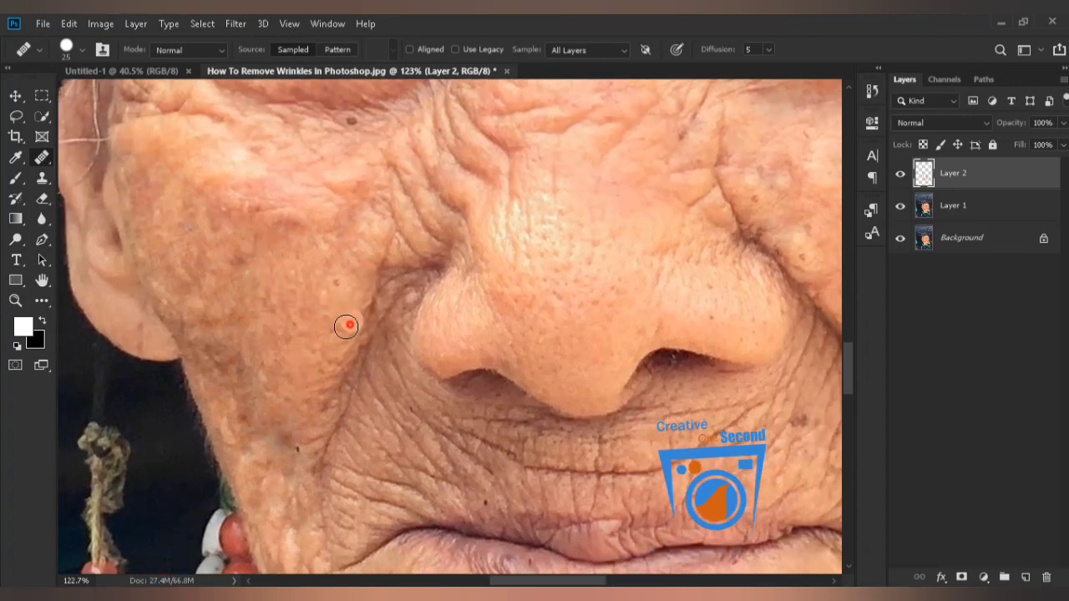
{"action": "left_click", "coordinate": [362, 319], "text": "alt"}
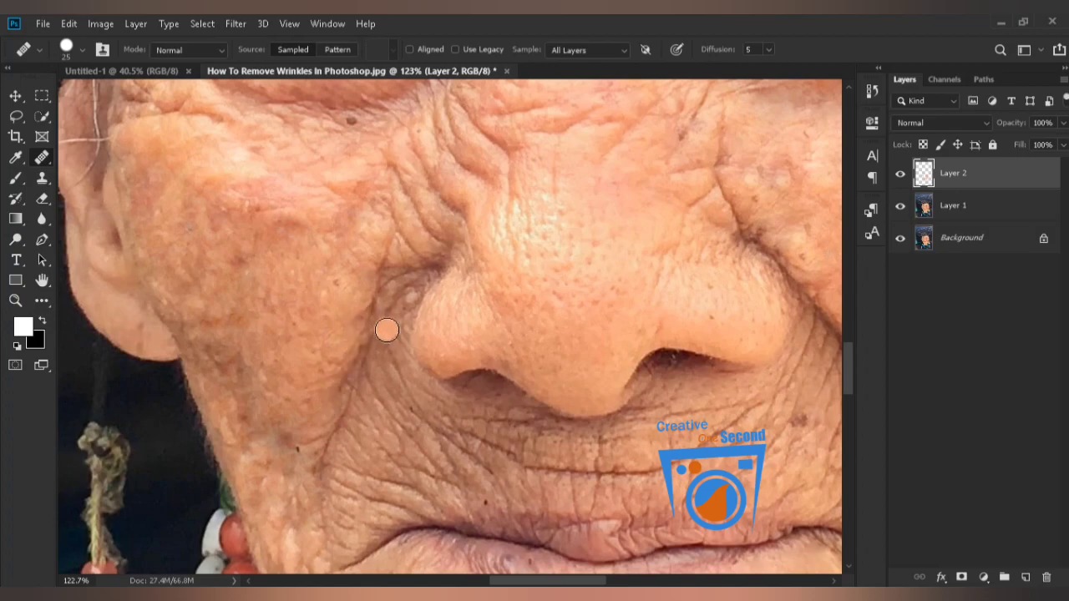
Heal the fine creases below and beyond the outer corner of the image-right eye with a 15 px brush.
{"action": "left_click_drag", "start_coordinate": [492, 306], "coordinate": [296, 399]}
{"action": "left_click_drag", "start_coordinate": [344, 359], "coordinate": [231, 395]}
{"action": "left_click_drag", "start_coordinate": [520, 301], "coordinate": [369, 403]}
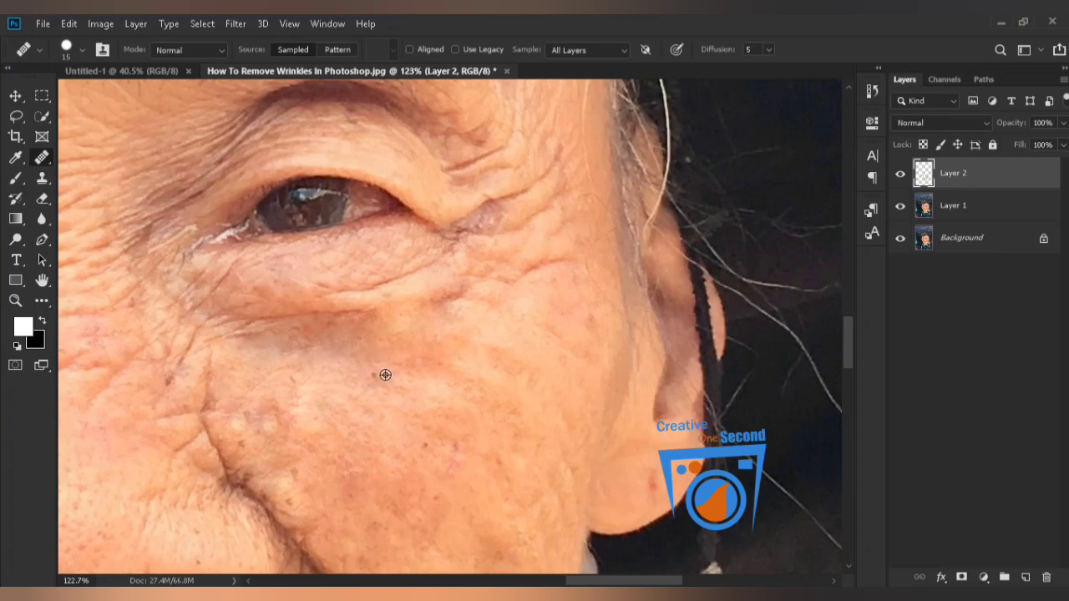
{"action": "left_click", "coordinate": [467, 275]}
{"action": "mouse_move", "coordinate": [513, 285]}
{"action": "left_mouse_down"}
{"action": "mouse_move", "coordinate": [570, 263]}
{"action": "mouse_move", "coordinate": [574, 222]}
{"action": "left_mouse_up"}
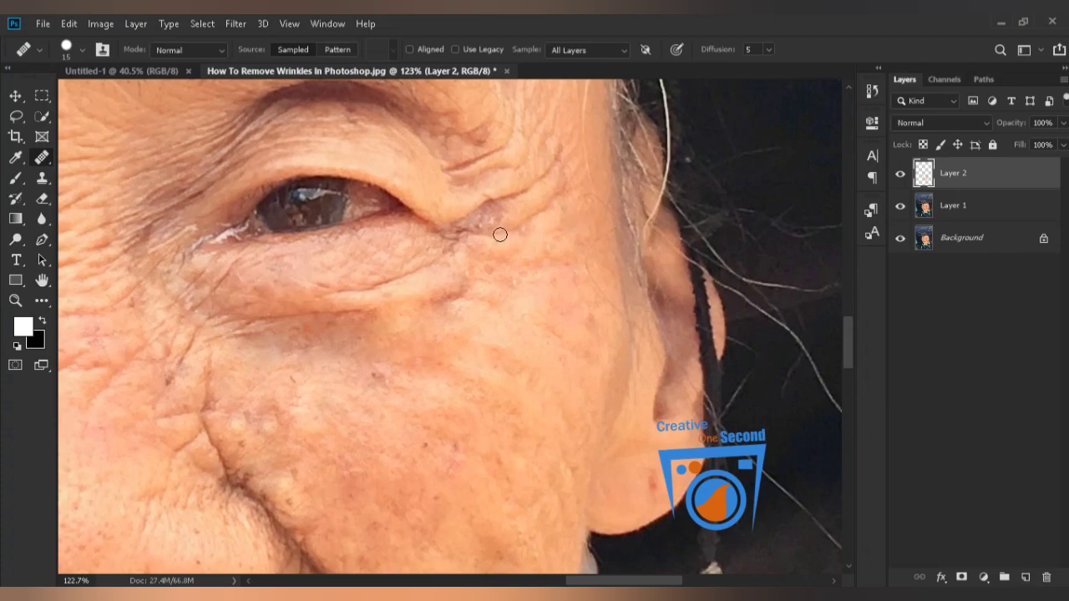
Sample smooth skin on the nose and heal the short creases across the lower nose bridge.
{"action": "left_click_drag", "start_coordinate": [376, 365], "coordinate": [713, 293]}
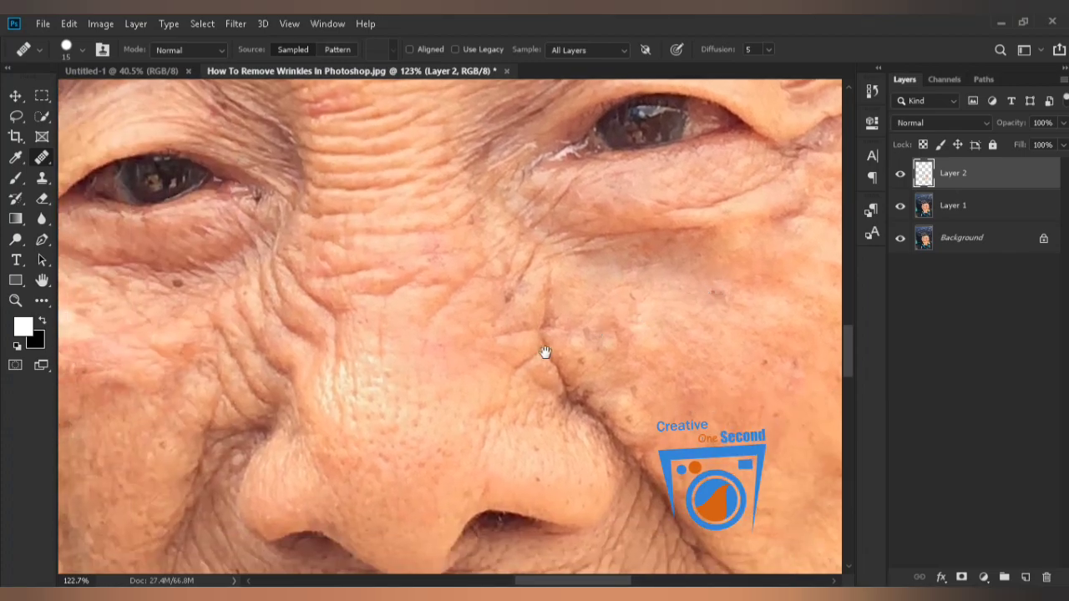
{"action": "left_click_drag", "start_coordinate": [520, 364], "coordinate": [511, 373]}
{"action": "left_click", "coordinate": [397, 481], "text": "alt"}
{"action": "mouse_move", "coordinate": [342, 323]}
{"action": "left_mouse_down"}
{"action": "mouse_move", "coordinate": [331, 368]}
{"action": "mouse_move", "coordinate": [349, 383]}
{"action": "left_mouse_up"}
{"action": "left_click", "coordinate": [380, 327]}
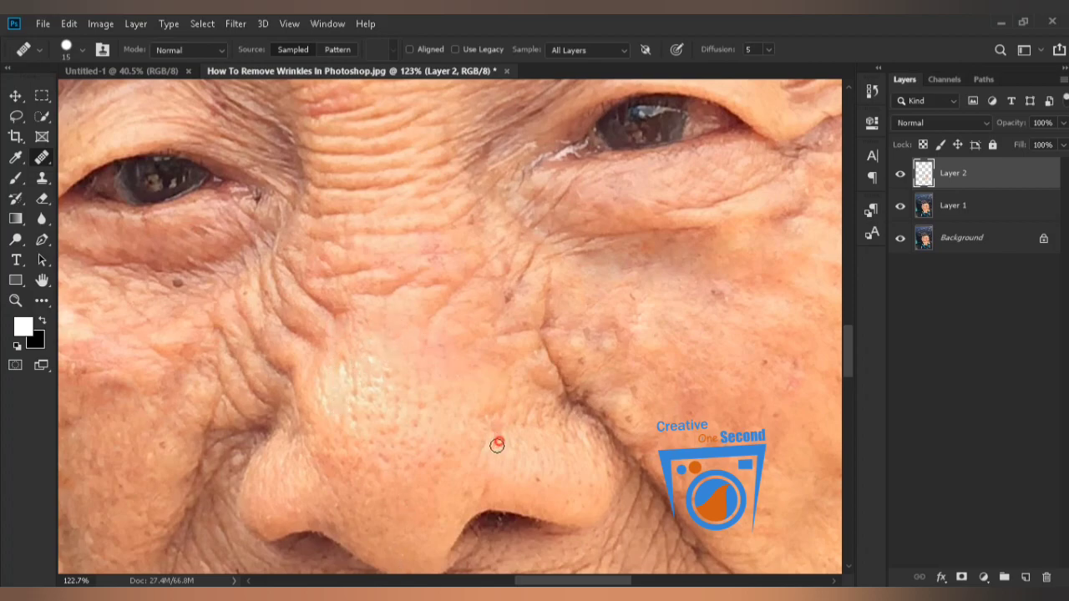
Heal the folds beside the nose bridge below the inner corner of the image-right eye.
{"action": "left_click_drag", "start_coordinate": [411, 382], "coordinate": [418, 432]}
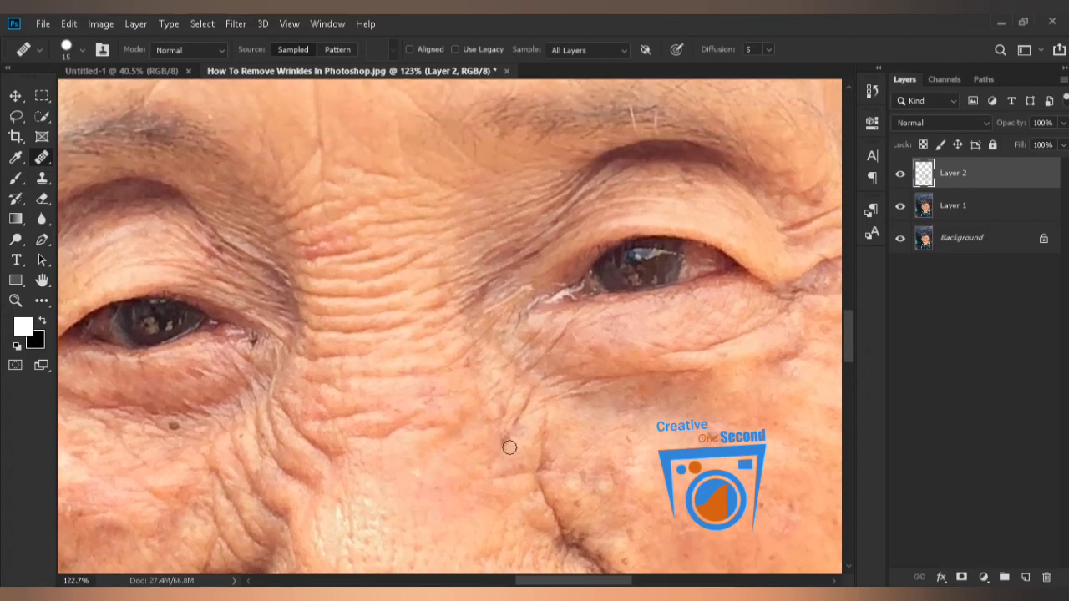
{"action": "left_click", "coordinate": [505, 443]}
{"action": "left_click_drag", "start_coordinate": [542, 432], "coordinate": [530, 487]}
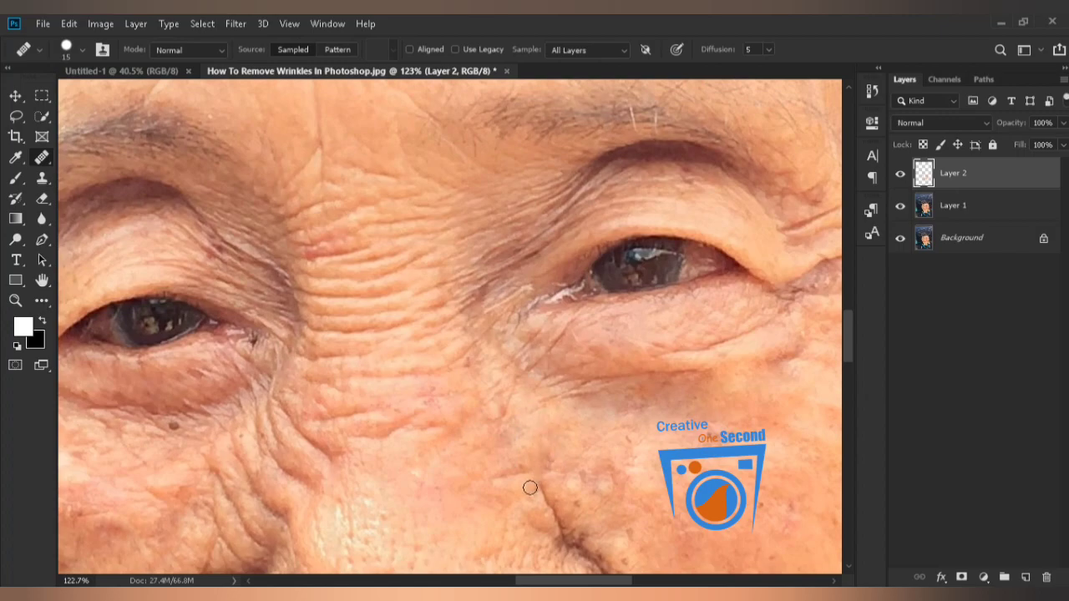
Heal the diagonal folds on the inner image-left cheek beside the nose, using sampled skin from that cheek.
{"action": "left_click_drag", "start_coordinate": [449, 473], "coordinate": [477, 327]}
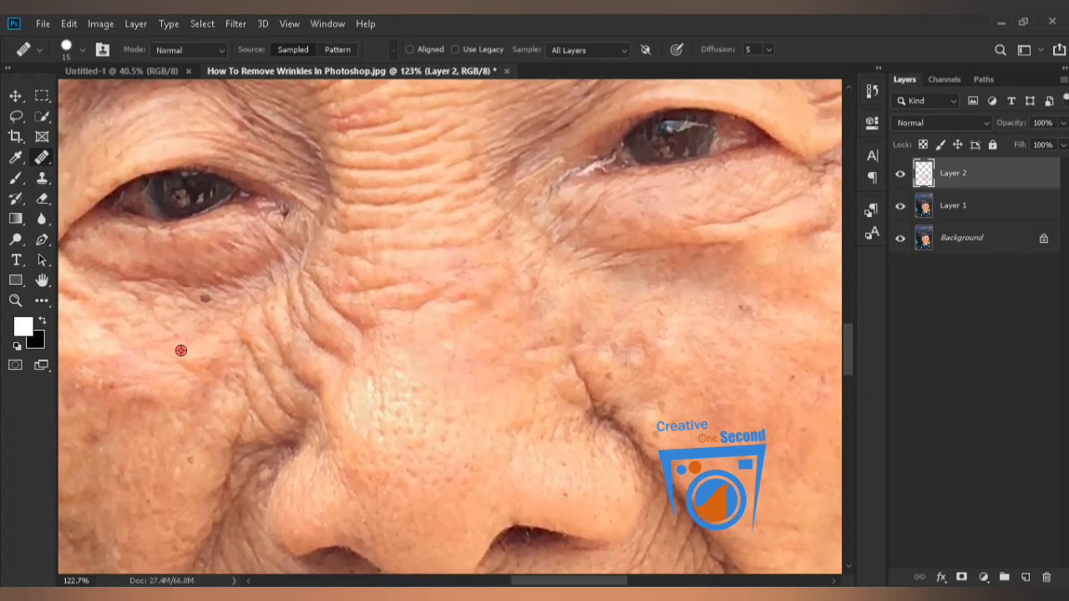
{"action": "left_click_drag", "start_coordinate": [121, 353], "coordinate": [270, 337]}
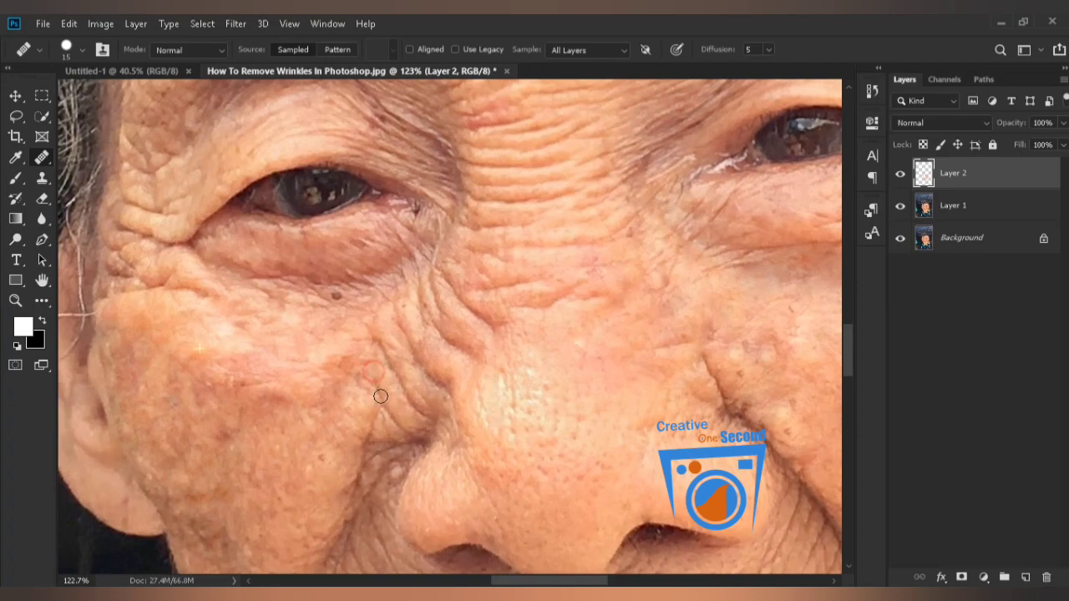
{"action": "mouse_move", "coordinate": [382, 393]}
{"action": "left_mouse_down"}
{"action": "mouse_move", "coordinate": [411, 432]}
{"action": "mouse_move", "coordinate": [382, 422]}
{"action": "left_mouse_up"}
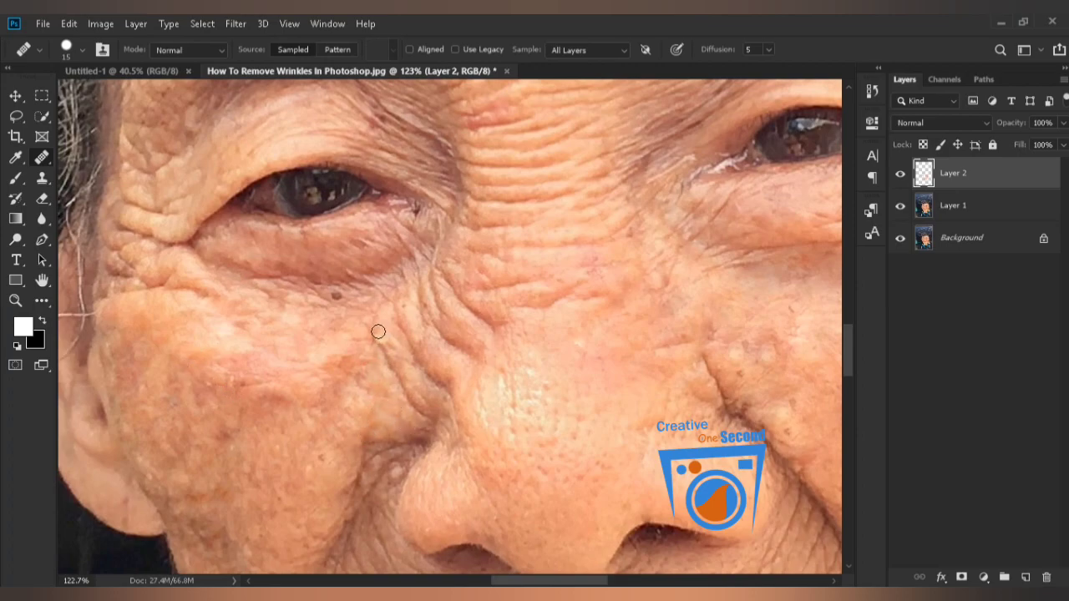
{"action": "left_click_drag", "start_coordinate": [381, 347], "coordinate": [423, 406]}
{"action": "left_click_drag", "start_coordinate": [387, 302], "coordinate": [433, 380]}
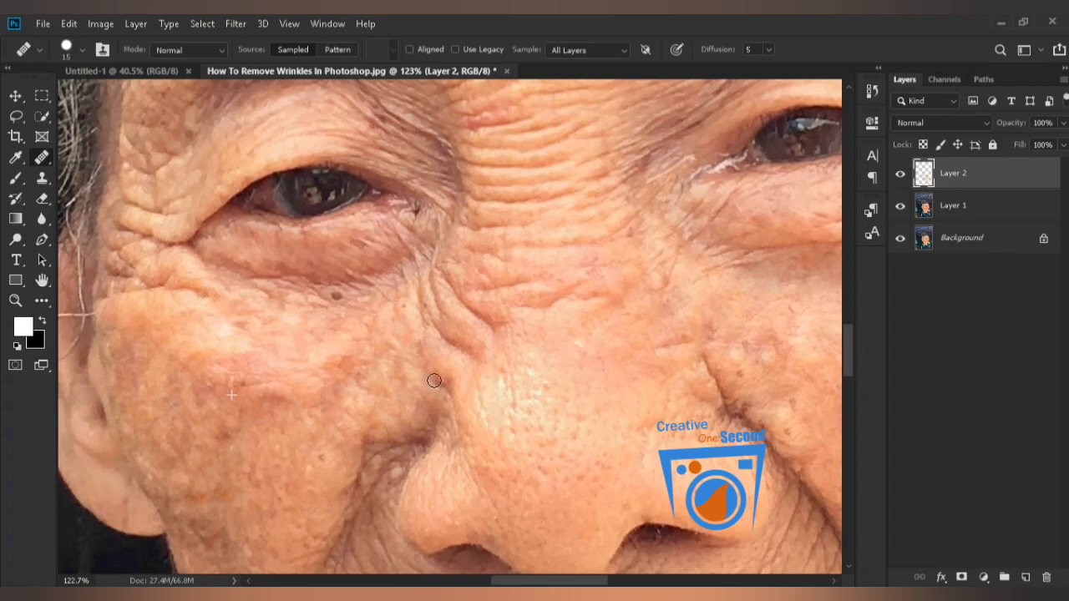
Heal the folds running from the inner corner of the image-left eye onto the nose and across its bridge.
{"action": "left_click_drag", "start_coordinate": [425, 310], "coordinate": [455, 345]}
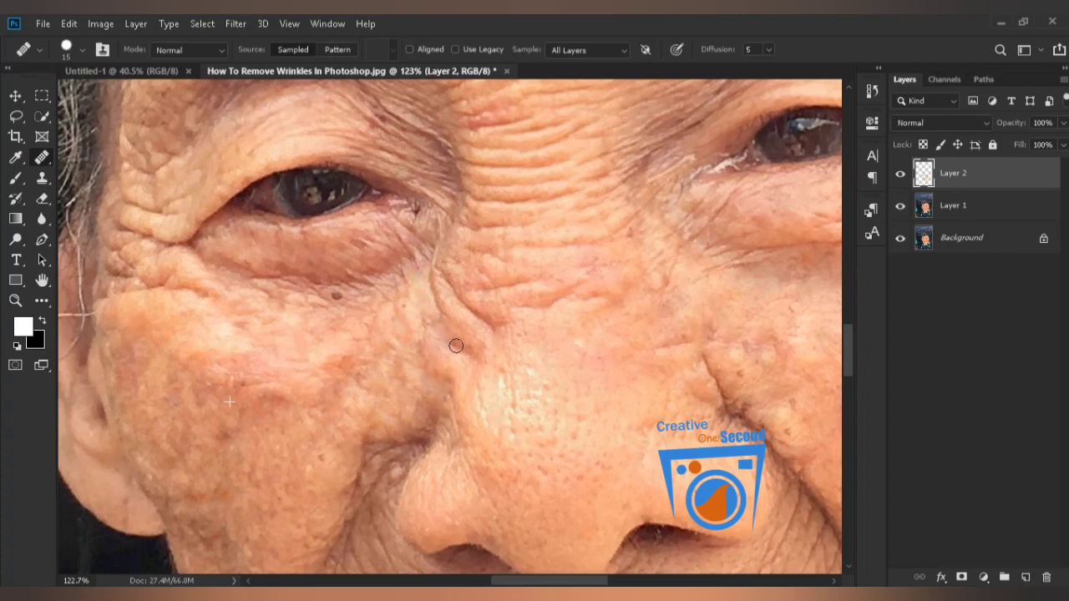
{"action": "left_click_drag", "start_coordinate": [441, 272], "coordinate": [465, 342]}
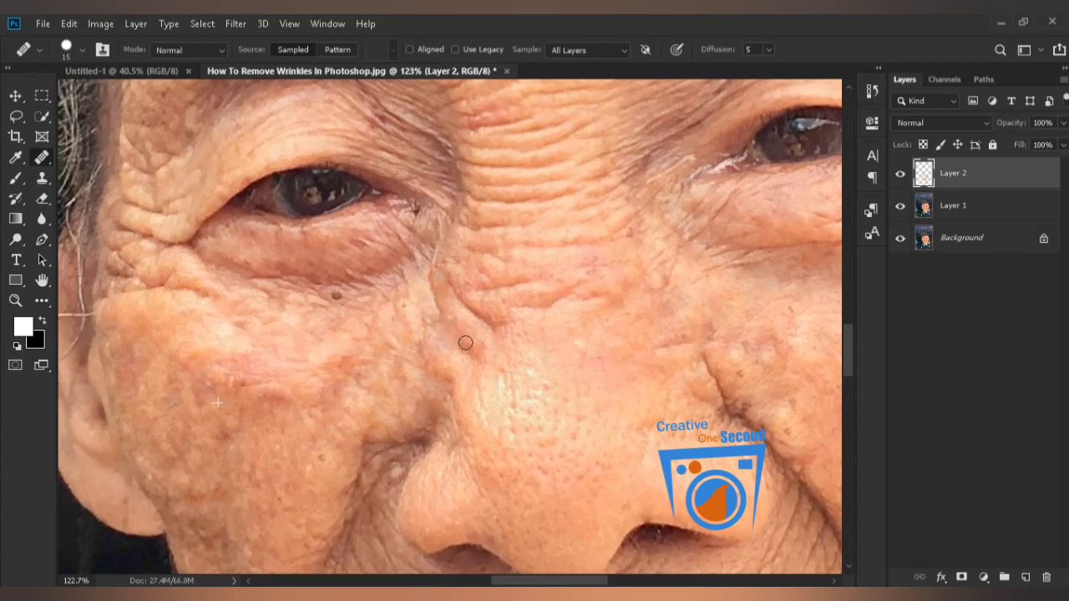
{"action": "mouse_move", "coordinate": [449, 275]}
{"action": "left_mouse_down"}
{"action": "mouse_move", "coordinate": [489, 324]}
{"action": "mouse_move", "coordinate": [463, 289]}
{"action": "mouse_move", "coordinate": [527, 284]}
{"action": "mouse_move", "coordinate": [527, 309]}
{"action": "mouse_move", "coordinate": [594, 287]}
{"action": "left_mouse_up"}
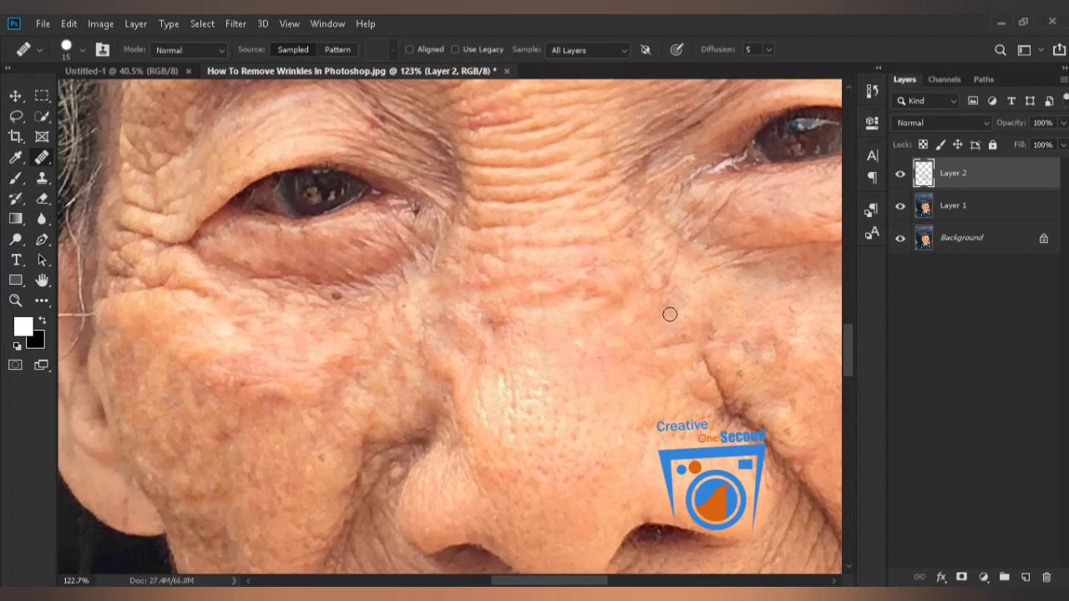
{"action": "left_click_drag", "start_coordinate": [680, 245], "coordinate": [640, 290]}
Heal the horizontal creases across the upper nose bridge between the eyes, reducing the brush to 10 px.
{"action": "left_click_drag", "start_coordinate": [565, 307], "coordinate": [576, 365]}
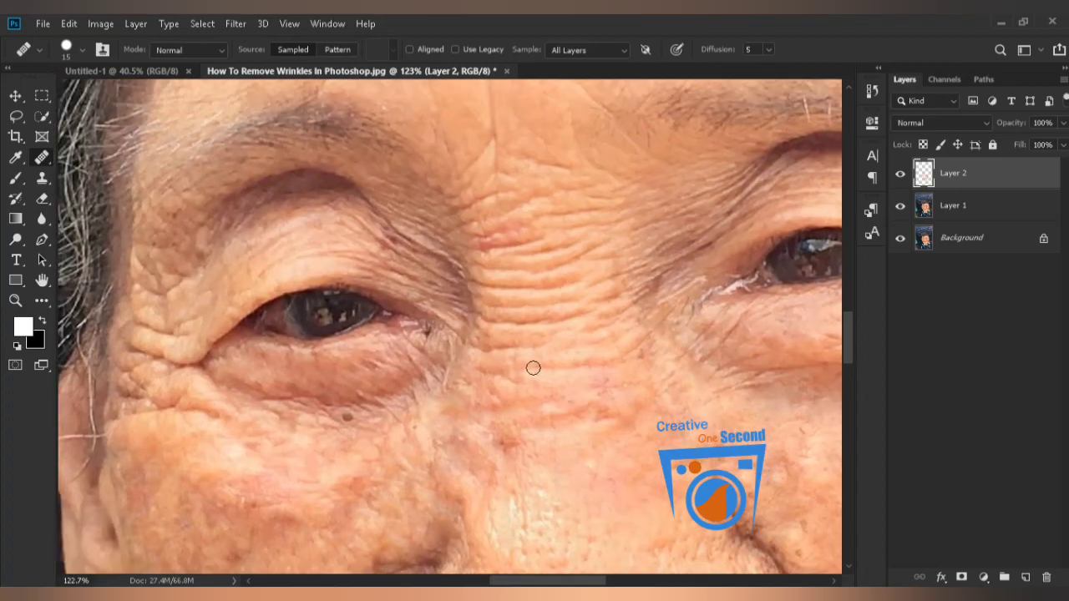
{"action": "left_click_drag", "start_coordinate": [484, 367], "coordinate": [630, 353]}
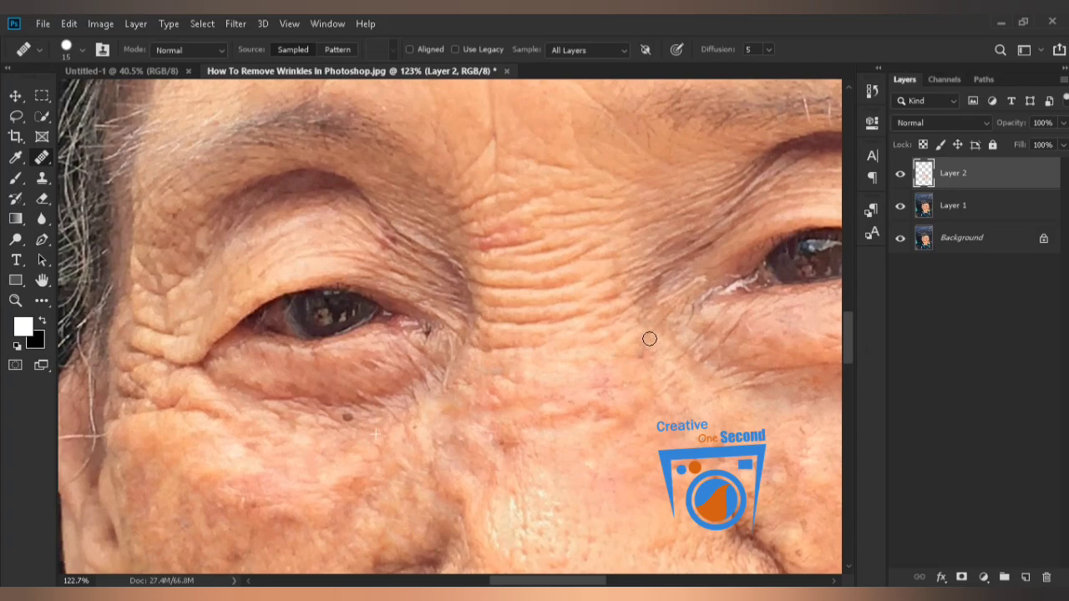
{"action": "scroll", "coordinate": [506, 401], "scroll_direction": "down", "scroll_amount": 2}
{"action": "scroll", "coordinate": [543, 446], "scroll_direction": "down", "scroll_amount": 2}
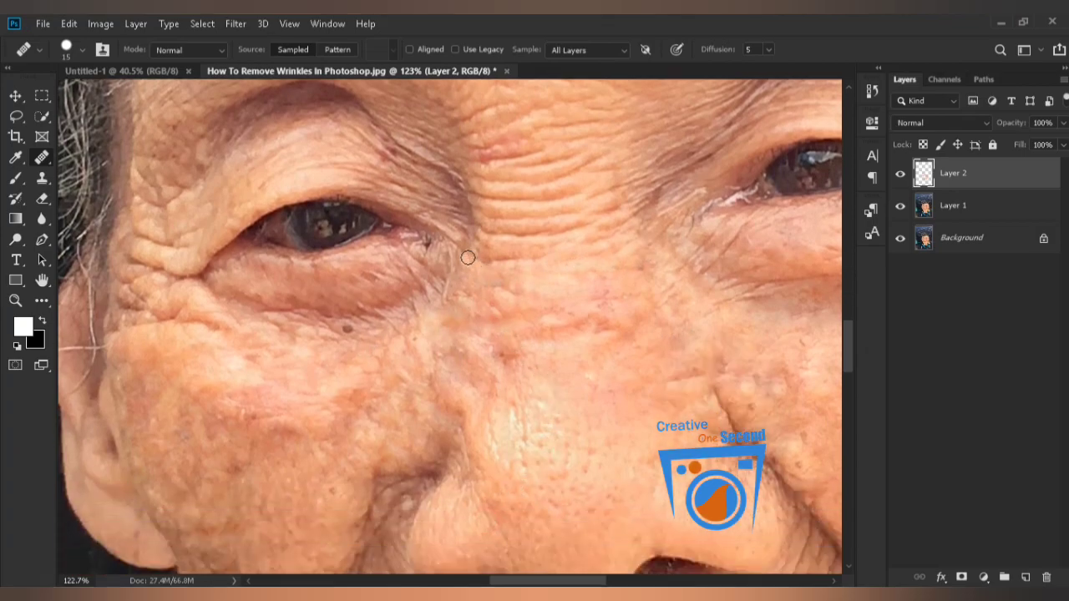
{"action": "left_click_drag", "start_coordinate": [476, 259], "coordinate": [532, 255]}
{"action": "left_click_drag", "start_coordinate": [484, 231], "coordinate": [599, 220]}
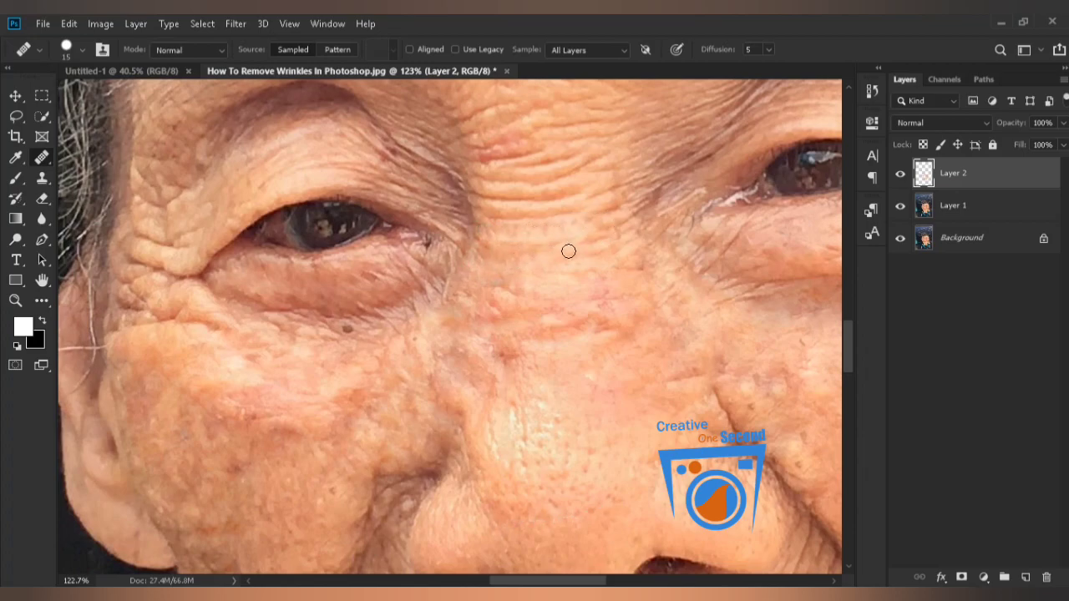
{"action": "scroll", "coordinate": [568, 250], "scroll_direction": "up", "scroll_amount": 3}
{"action": "key", "text": "bracketleft"}
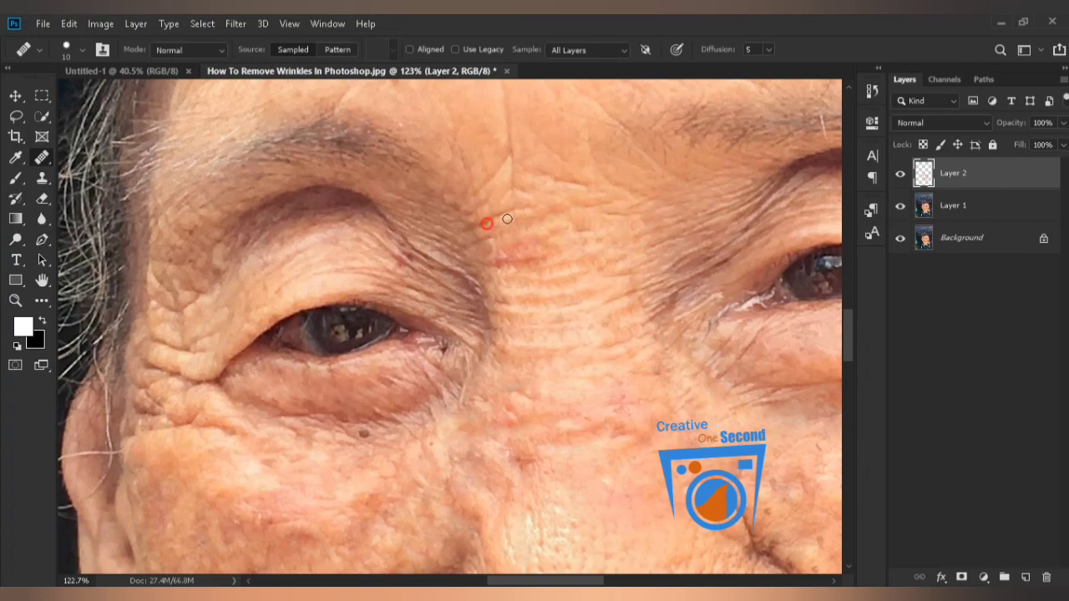
Sample image-left cheek skin and heal the crow's feet beside the outer corner of the image-left eye with a 20 px brush.
{"action": "left_click_drag", "start_coordinate": [657, 503], "coordinate": [734, 300]}
{"action": "left_click_drag", "start_coordinate": [337, 326], "coordinate": [458, 355]}
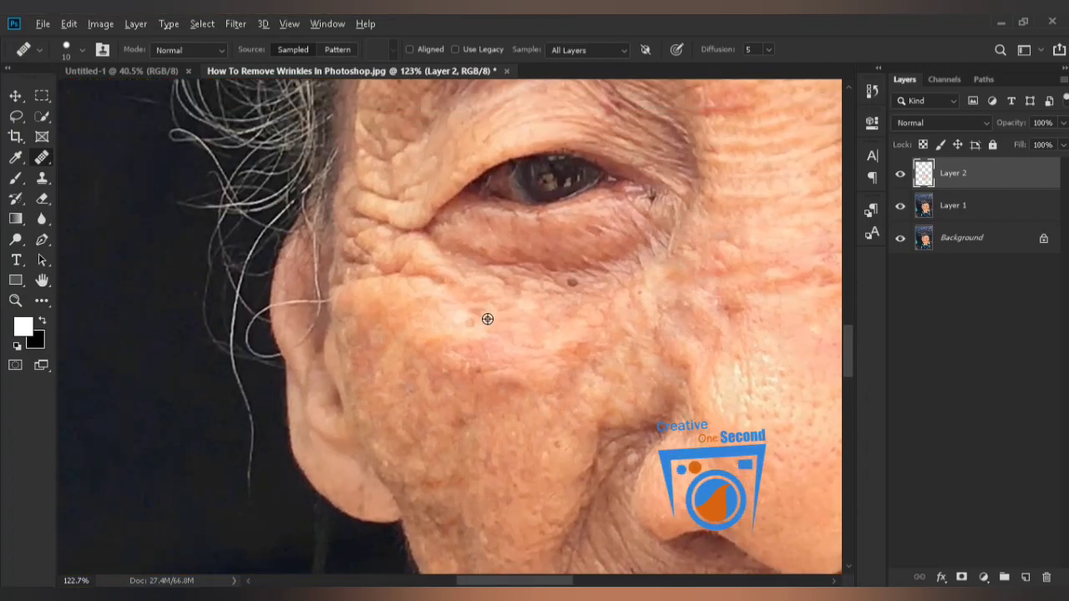
{"action": "key", "text": "bracketright"}
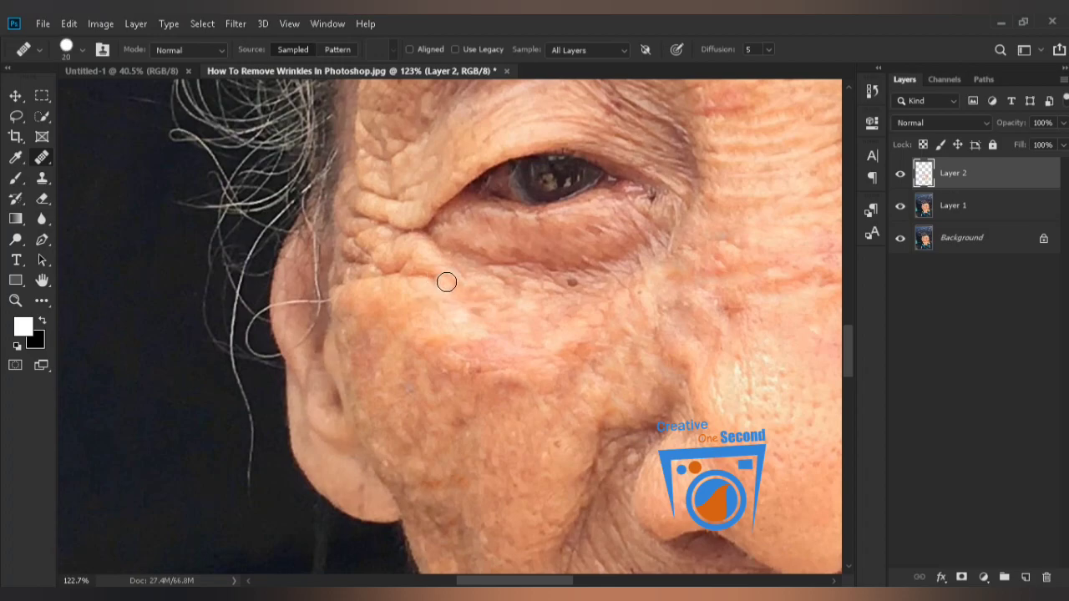
{"action": "mouse_move", "coordinate": [407, 257]}
{"action": "left_mouse_down"}
{"action": "mouse_move", "coordinate": [371, 281]}
{"action": "mouse_move", "coordinate": [343, 278]}
{"action": "mouse_move", "coordinate": [346, 261]}
{"action": "mouse_move", "coordinate": [375, 265]}
{"action": "mouse_move", "coordinate": [345, 260]}
{"action": "mouse_move", "coordinate": [377, 253]}
{"action": "mouse_move", "coordinate": [344, 240]}
{"action": "mouse_move", "coordinate": [375, 225]}
{"action": "mouse_move", "coordinate": [362, 230]}
{"action": "mouse_move", "coordinate": [428, 225]}
{"action": "mouse_move", "coordinate": [403, 231]}
{"action": "mouse_move", "coordinate": [355, 213]}
{"action": "left_mouse_up"}
{"action": "left_click_drag", "start_coordinate": [414, 278], "coordinate": [429, 375]}
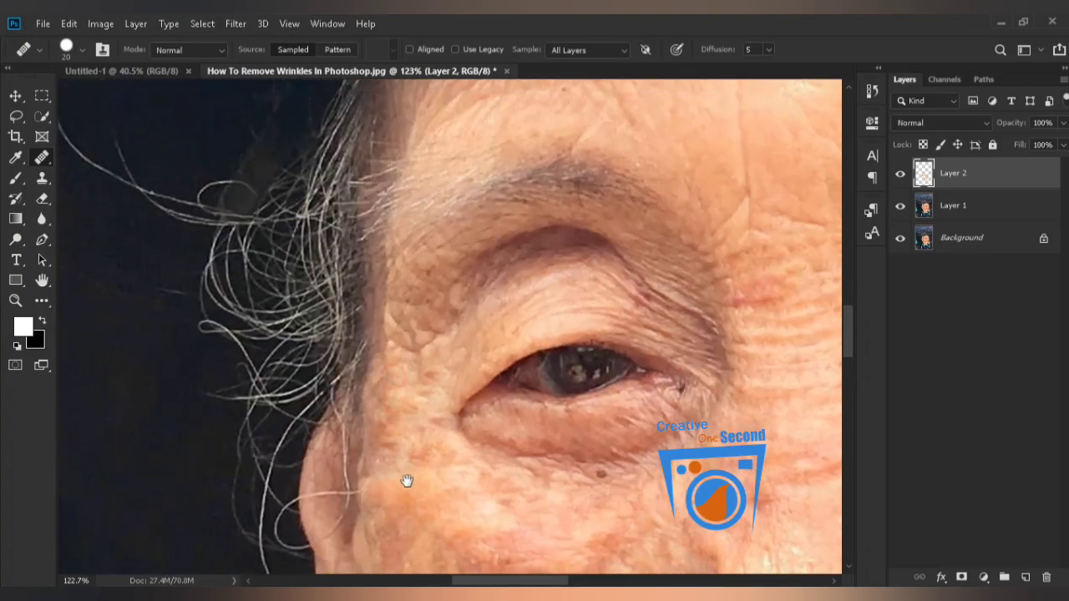
{"action": "left_click_drag", "start_coordinate": [385, 376], "coordinate": [406, 480]}
{"action": "left_click_drag", "start_coordinate": [444, 334], "coordinate": [399, 350]}
Sample the image-right upper eyelid and heal the folds around the outer corner of that eye.
{"action": "left_click_drag", "start_coordinate": [522, 275], "coordinate": [380, 379]}
{"action": "left_click_drag", "start_coordinate": [499, 338], "coordinate": [301, 325]}
{"action": "mouse_move", "coordinate": [550, 276]}
{"action": "left_mouse_down"}
{"action": "mouse_move", "coordinate": [343, 325]}
{"action": "mouse_move", "coordinate": [252, 311]}
{"action": "left_mouse_up"}
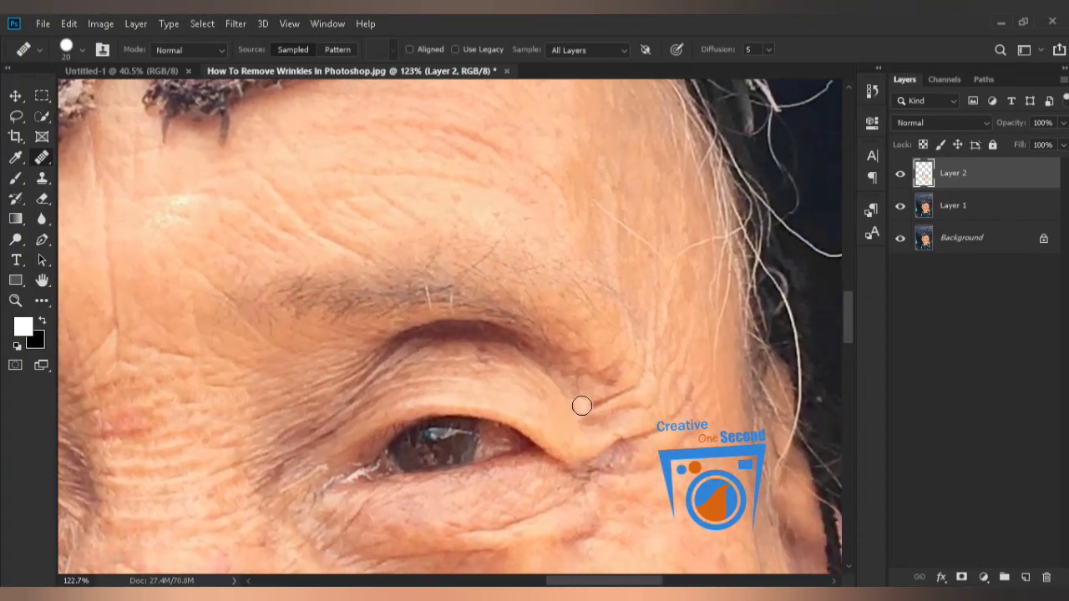
{"action": "left_click", "coordinate": [483, 389], "text": "alt"}
{"action": "mouse_move", "coordinate": [581, 404]}
{"action": "left_mouse_down"}
{"action": "mouse_move", "coordinate": [618, 398]}
{"action": "mouse_move", "coordinate": [542, 410]}
{"action": "mouse_move", "coordinate": [620, 412]}
{"action": "left_mouse_up"}
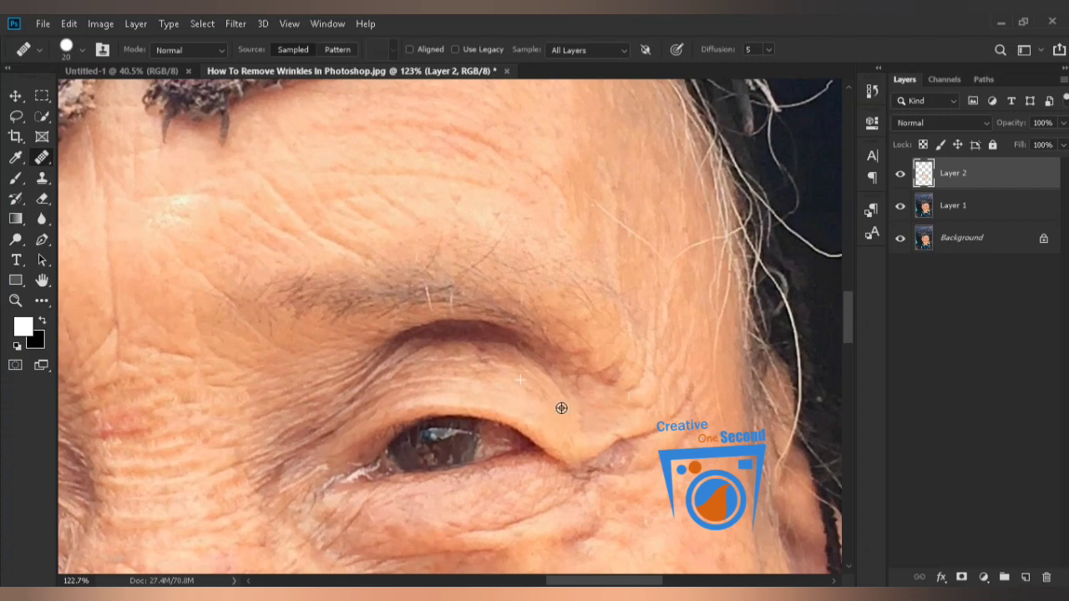
{"action": "scroll", "coordinate": [523, 520], "scroll_direction": "down", "scroll_amount": 2}
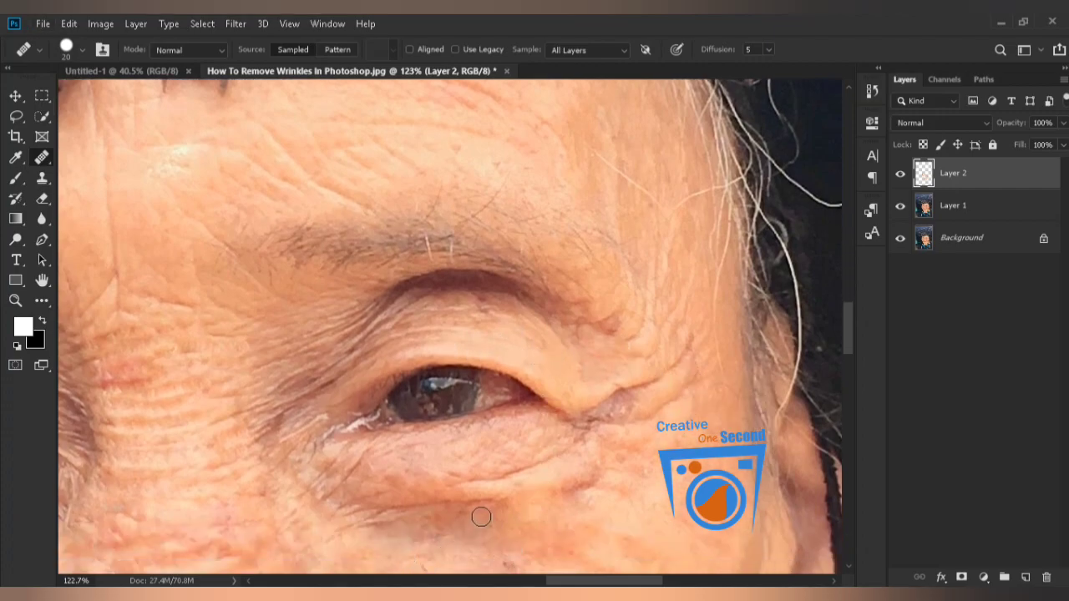
{"action": "scroll", "coordinate": [482, 508], "scroll_direction": "down", "scroll_amount": 3}
{"action": "scroll", "coordinate": [484, 496], "scroll_direction": "up", "scroll_amount": 2}
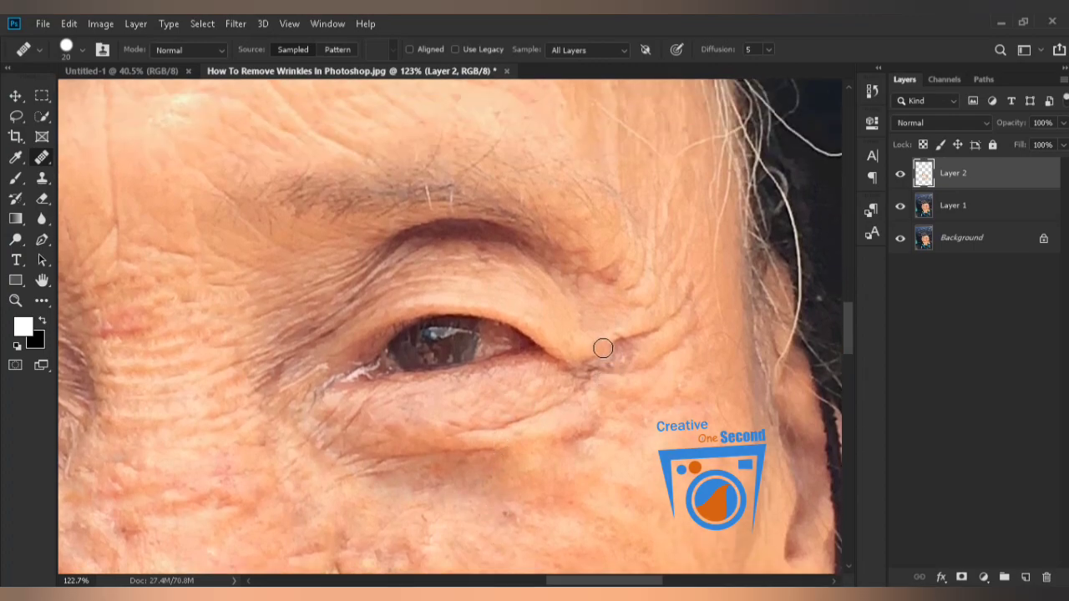
{"action": "mouse_move", "coordinate": [641, 329]}
{"action": "left_mouse_down"}
{"action": "mouse_move", "coordinate": [617, 343]}
{"action": "mouse_move", "coordinate": [642, 371]}
{"action": "mouse_move", "coordinate": [696, 320]}
{"action": "left_mouse_up"}
Heal the curved creases along the lower edge of the image-right eye bag.
{"action": "left_click_drag", "start_coordinate": [573, 394], "coordinate": [510, 420]}
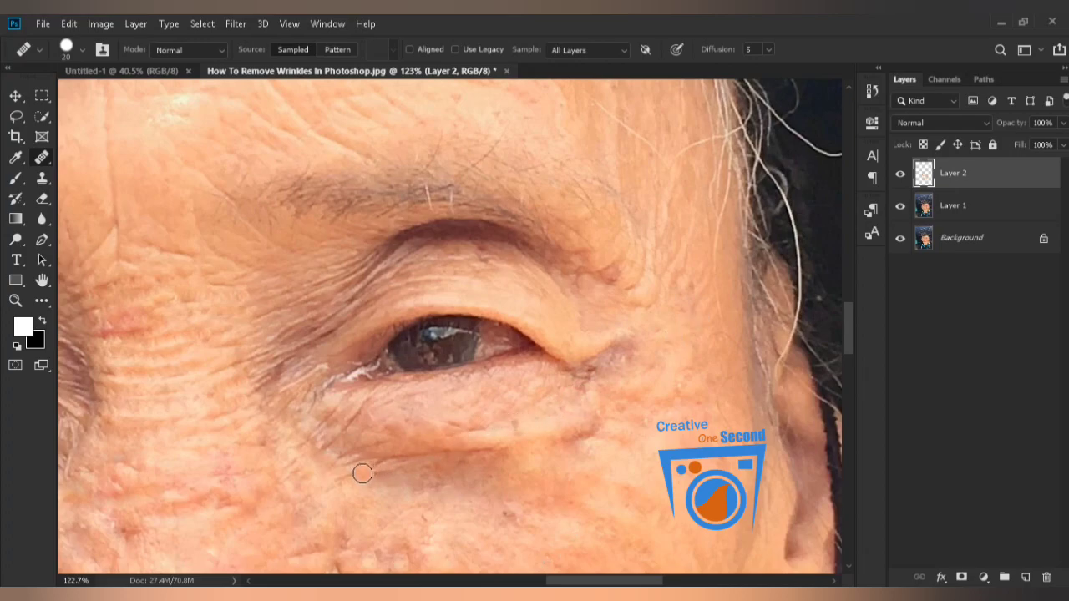
{"action": "left_click_drag", "start_coordinate": [356, 475], "coordinate": [526, 452]}
{"action": "left_click_drag", "start_coordinate": [600, 434], "coordinate": [467, 456]}
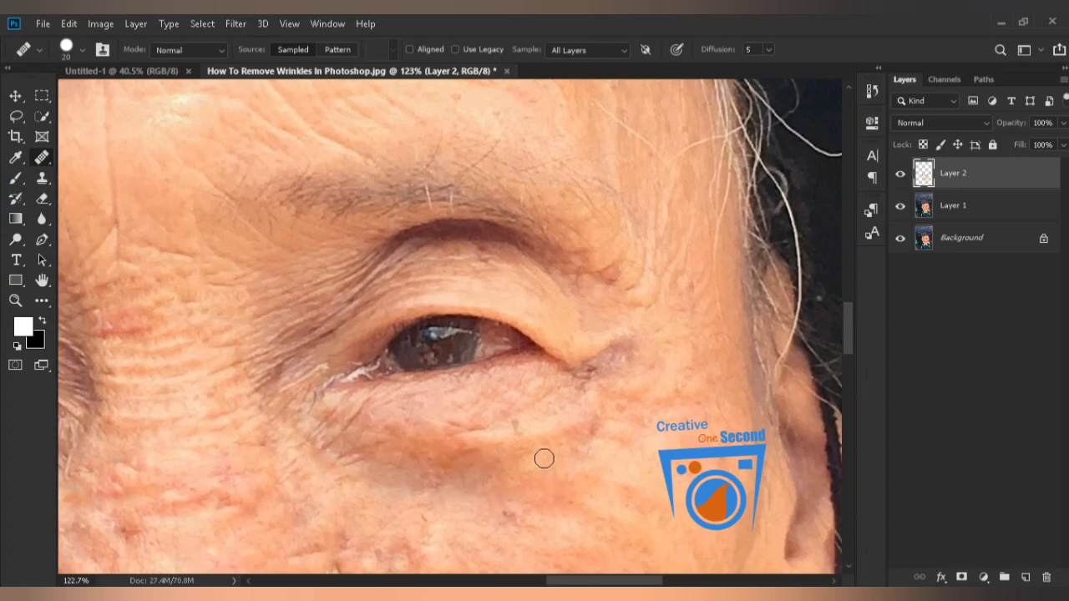
Heal the diagonal and horizontal creases on the forehead above the image-right eyebrow.
{"action": "scroll", "coordinate": [559, 451], "scroll_direction": "up", "scroll_amount": 3}
{"action": "left_click_drag", "start_coordinate": [338, 239], "coordinate": [379, 324]}
{"action": "left_click_drag", "start_coordinate": [233, 260], "coordinate": [349, 263]}
{"action": "mouse_move", "coordinate": [520, 209]}
{"action": "left_mouse_down"}
{"action": "mouse_move", "coordinate": [490, 188]}
{"action": "mouse_move", "coordinate": [562, 189]}
{"action": "mouse_move", "coordinate": [664, 211]}
{"action": "left_mouse_up"}
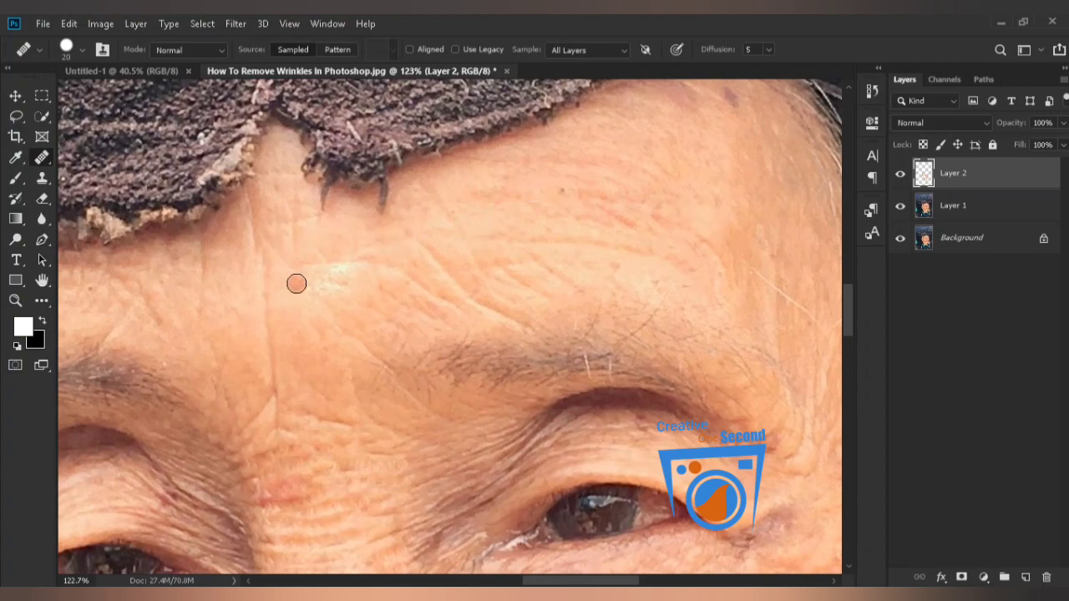
{"action": "left_click_drag", "start_coordinate": [459, 279], "coordinate": [513, 313]}
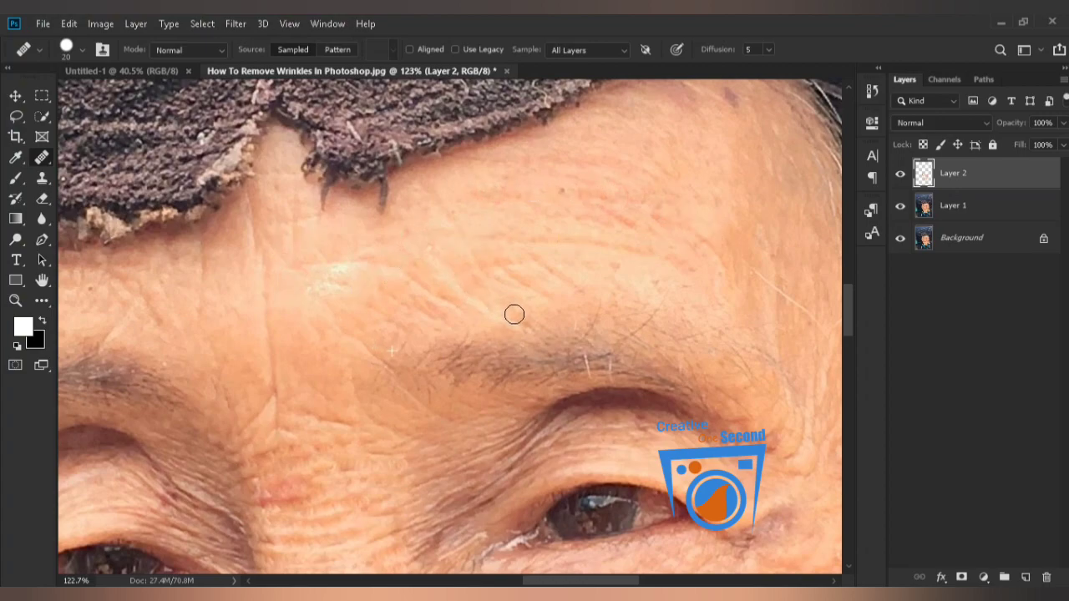
Heal the vertical crease at the centre of the forehead and the lines above the inner end of the image-left eyebrow.
{"action": "scroll", "coordinate": [508, 226], "scroll_direction": "left", "scroll_amount": 5}
{"action": "left_click", "coordinate": [493, 324]}
{"action": "mouse_move", "coordinate": [492, 324]}
{"action": "left_mouse_down"}
{"action": "mouse_move", "coordinate": [354, 274]}
{"action": "mouse_move", "coordinate": [487, 325]}
{"action": "left_mouse_up"}
{"action": "left_click", "coordinate": [365, 272]}
{"action": "left_click", "coordinate": [409, 271]}
{"action": "left_click", "coordinate": [480, 285]}
{"action": "left_click_drag", "start_coordinate": [600, 309], "coordinate": [600, 407]}
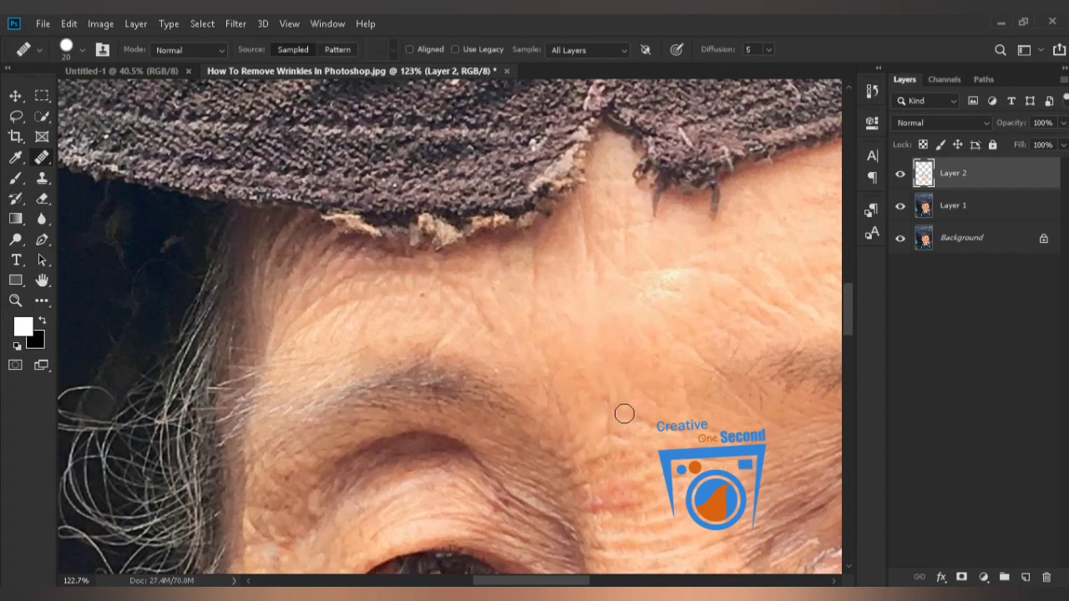
Compare the mouth, chin and cheeks before and after healing by hiding and showing Layer 2 repeatedly.
{"action": "key", "text": "ctrl+0"}
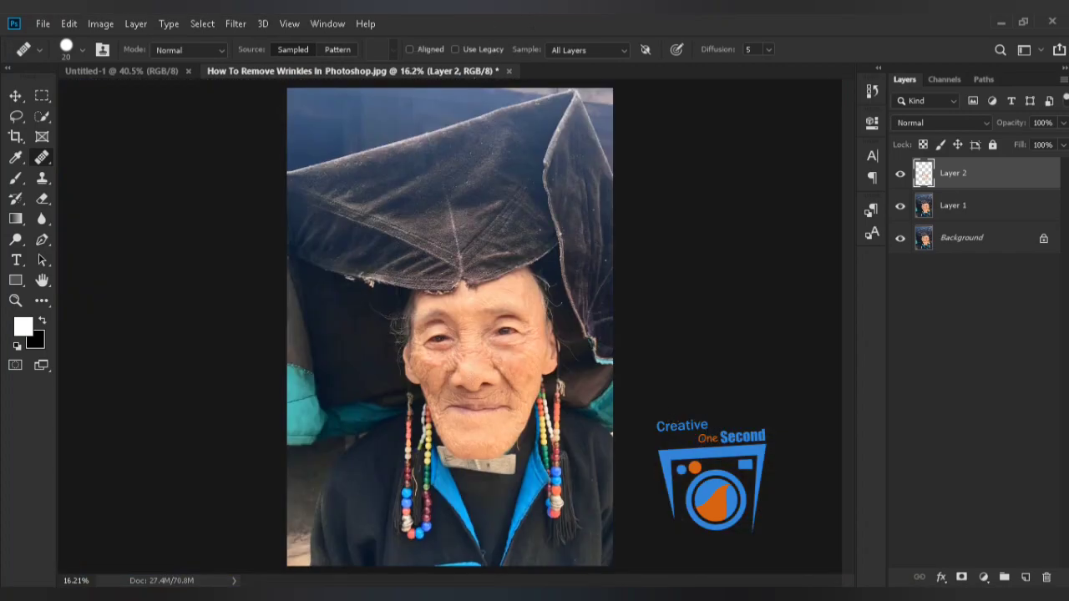
{"action": "scroll", "coordinate": [536, 369], "scroll_direction": "up", "scroll_amount": 5}
{"action": "left_click_drag", "start_coordinate": [425, 317], "coordinate": [547, 223]}
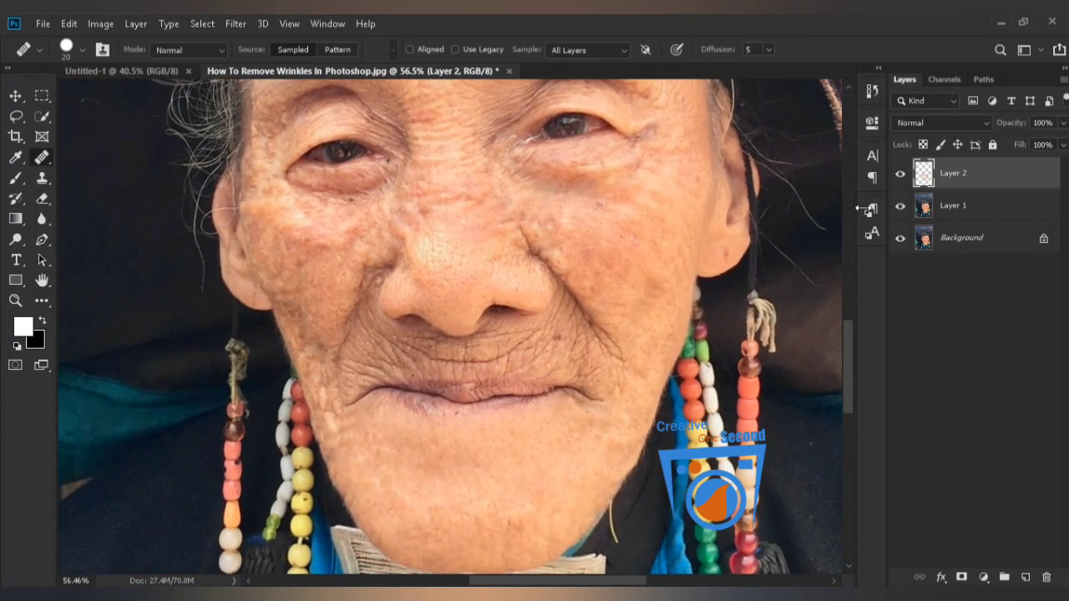
{"action": "left_click", "coordinate": [901, 174]}
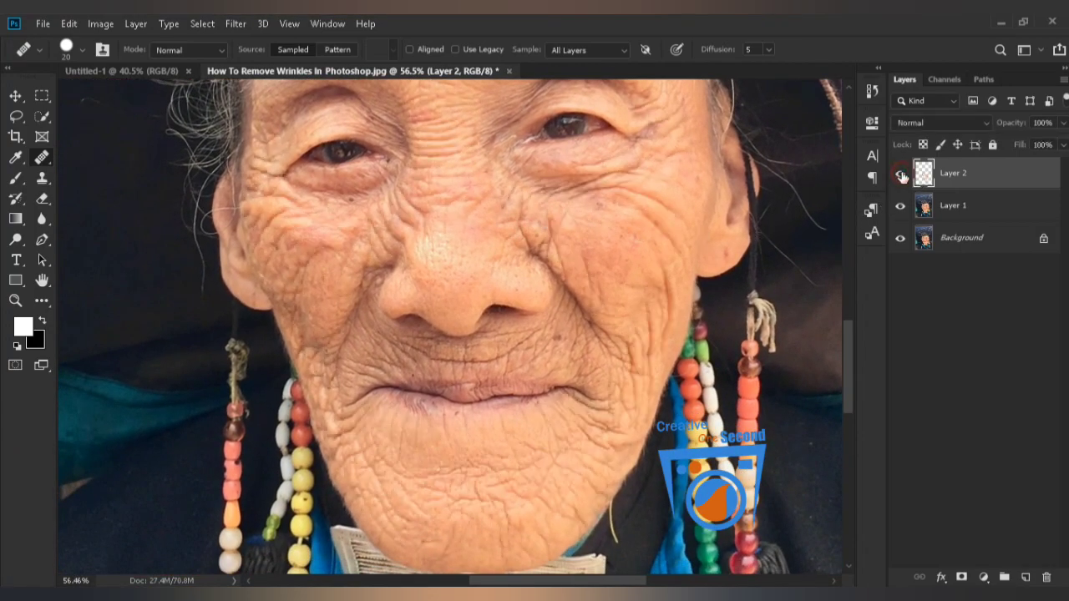
{"action": "left_click", "coordinate": [901, 174]}
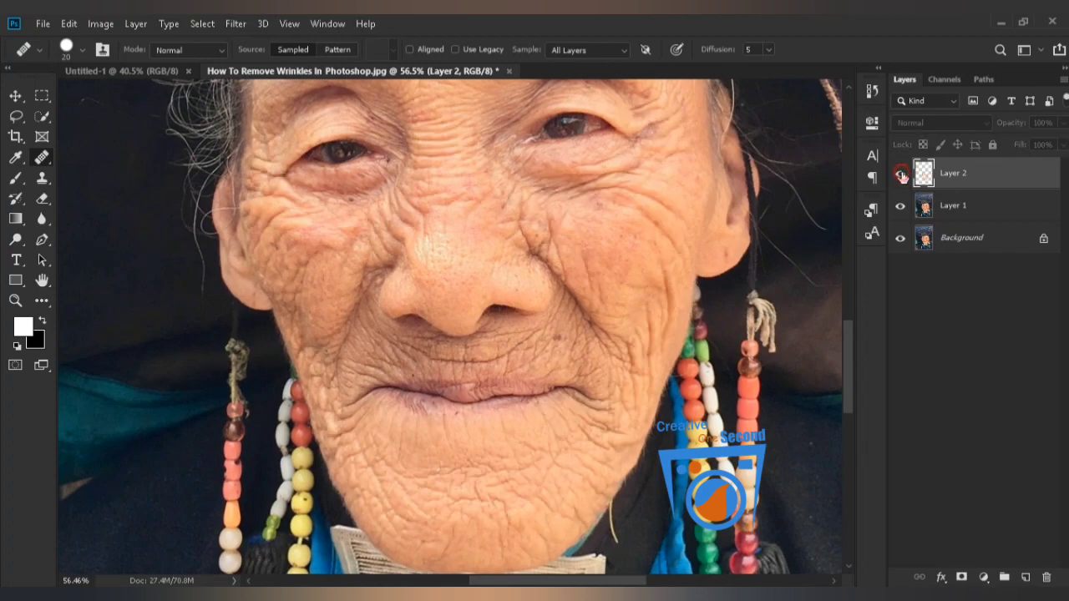
{"action": "left_click", "coordinate": [901, 174]}
{"action": "left_click", "coordinate": [901, 175]}
{"action": "left_click", "coordinate": [901, 175]}
{"action": "left_click", "coordinate": [901, 175]}
{"action": "left_click", "coordinate": [901, 174]}
{"action": "left_click", "coordinate": [901, 175]}
{"action": "left_click", "coordinate": [901, 175]}
{"action": "left_click", "coordinate": [901, 175]}
{"action": "left_click", "coordinate": [901, 175]}
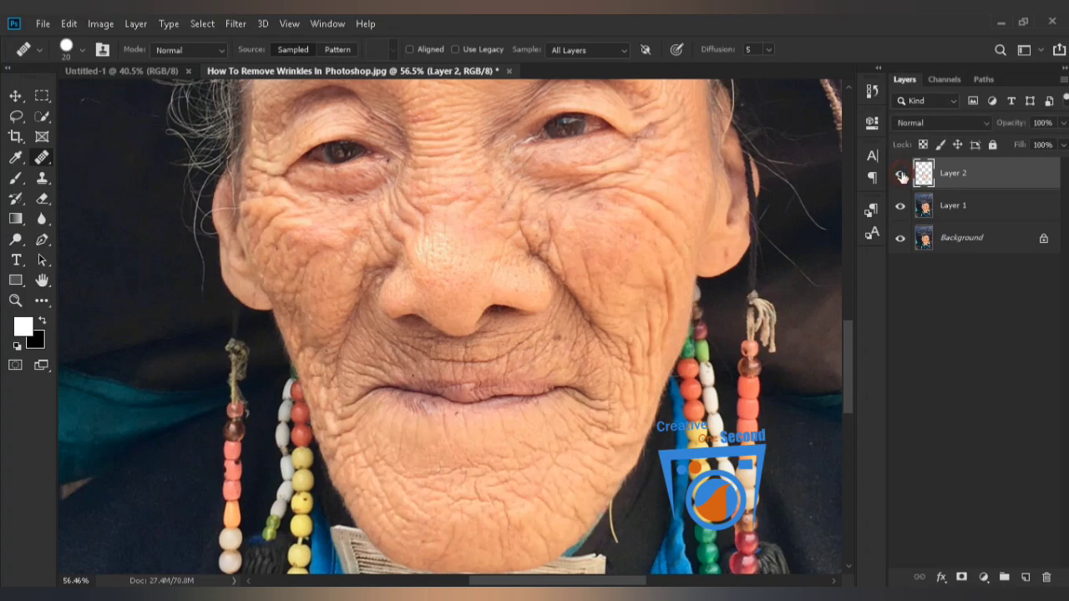
{"action": "left_click", "coordinate": [901, 175]}
{"action": "left_click", "coordinate": [901, 175]}
{"action": "left_click", "coordinate": [901, 175]}
{"action": "left_click", "coordinate": [901, 175]}
{"action": "left_click", "coordinate": [901, 175]}
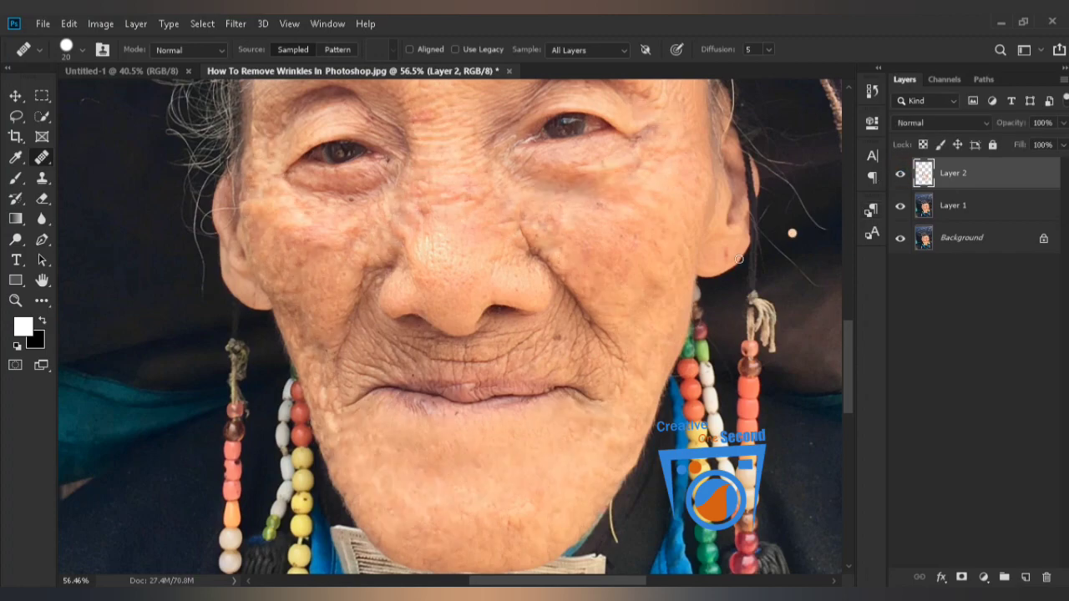
Compare the forehead and eye area with and without the healing on Layer 2, leaving the layer shown.
{"action": "scroll", "coordinate": [451, 325], "scroll_direction": "up", "scroll_amount": 3}
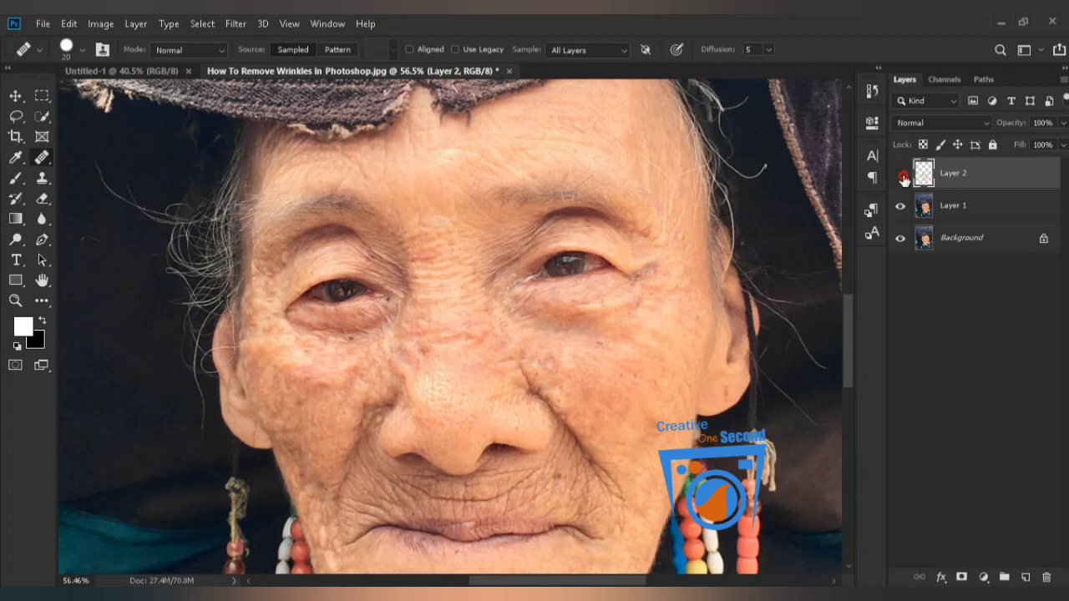
{"action": "left_click", "coordinate": [902, 176]}
{"action": "left_click", "coordinate": [902, 176]}
{"action": "left_click", "coordinate": [902, 176]}
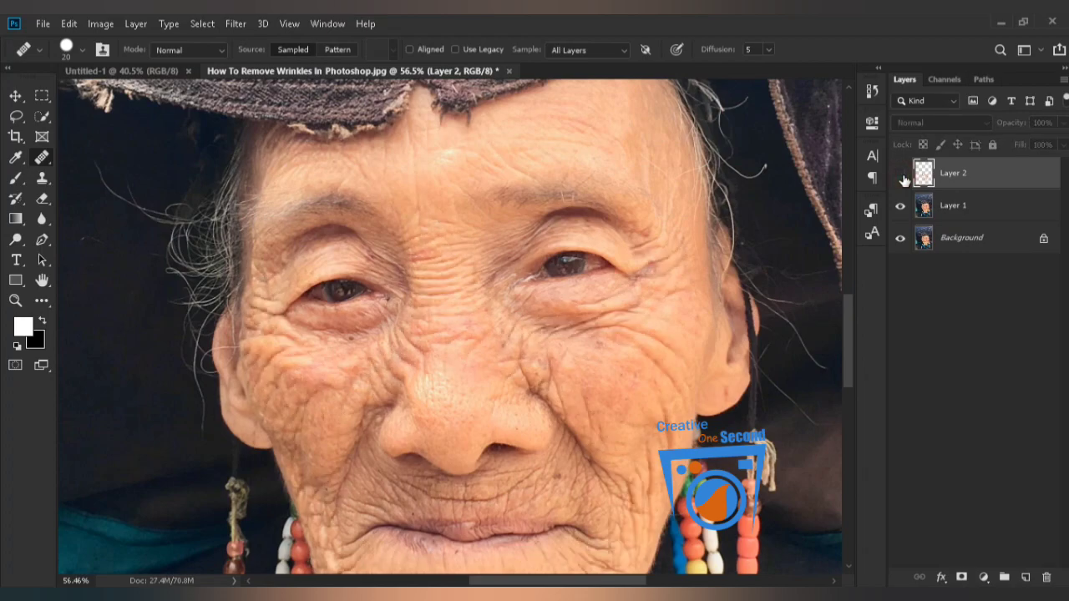
{"action": "left_click", "coordinate": [902, 176]}
Sample smooth skin at the forehead's centre and heal the lines between the hat brim and the image-left eyebrow.
{"action": "left_click_drag", "start_coordinate": [379, 234], "coordinate": [512, 358]}
{"action": "scroll", "coordinate": [513, 359], "scroll_direction": "up", "scroll_amount": 3}
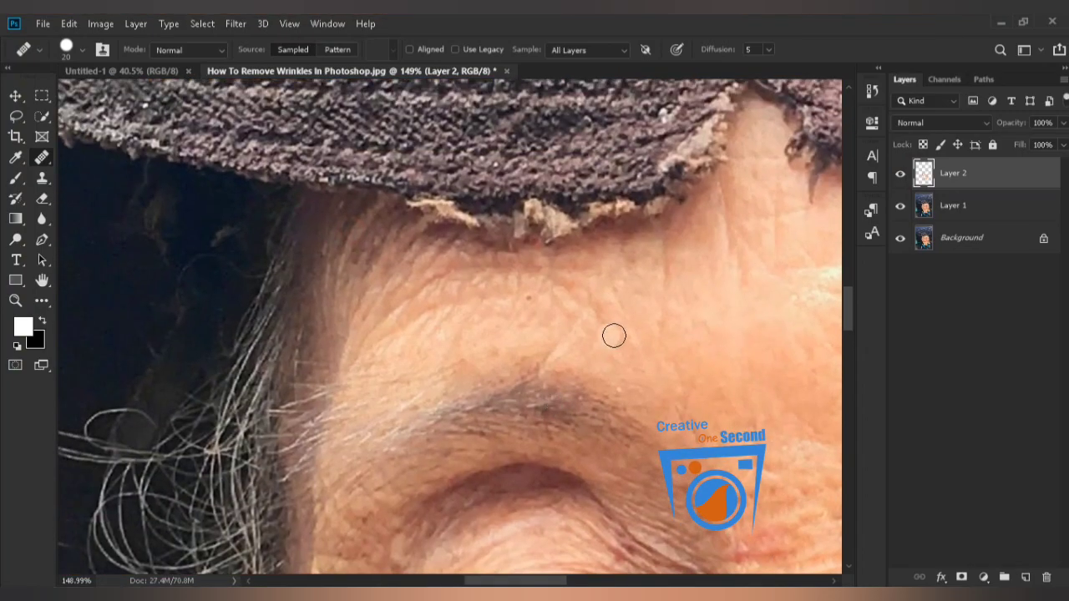
{"action": "left_click", "coordinate": [768, 314], "text": "alt"}
{"action": "mouse_move", "coordinate": [625, 338]}
{"action": "left_mouse_down"}
{"action": "mouse_move", "coordinate": [591, 292]}
{"action": "mouse_move", "coordinate": [589, 307]}
{"action": "mouse_move", "coordinate": [540, 279]}
{"action": "mouse_move", "coordinate": [540, 267]}
{"action": "mouse_move", "coordinate": [482, 263]}
{"action": "mouse_move", "coordinate": [416, 304]}
{"action": "left_mouse_up"}
{"action": "left_click", "coordinate": [603, 321]}
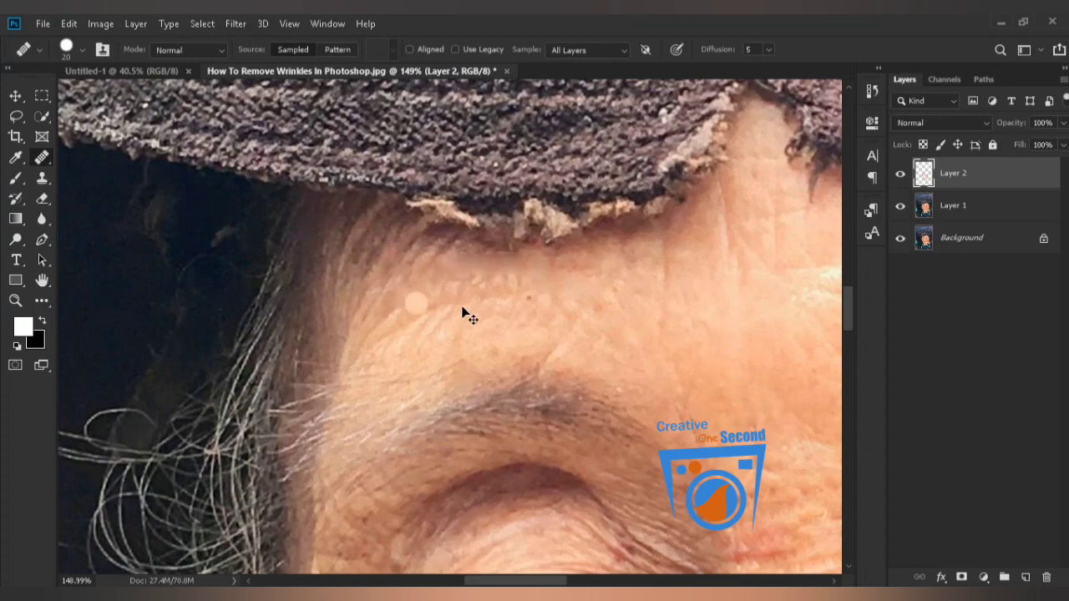
{"action": "mouse_move", "coordinate": [546, 276]}
{"action": "left_mouse_down"}
{"action": "mouse_move", "coordinate": [470, 267]}
{"action": "mouse_move", "coordinate": [414, 292]}
{"action": "mouse_move", "coordinate": [472, 304]}
{"action": "mouse_move", "coordinate": [397, 319]}
{"action": "left_mouse_up"}
{"action": "left_click", "coordinate": [468, 301]}
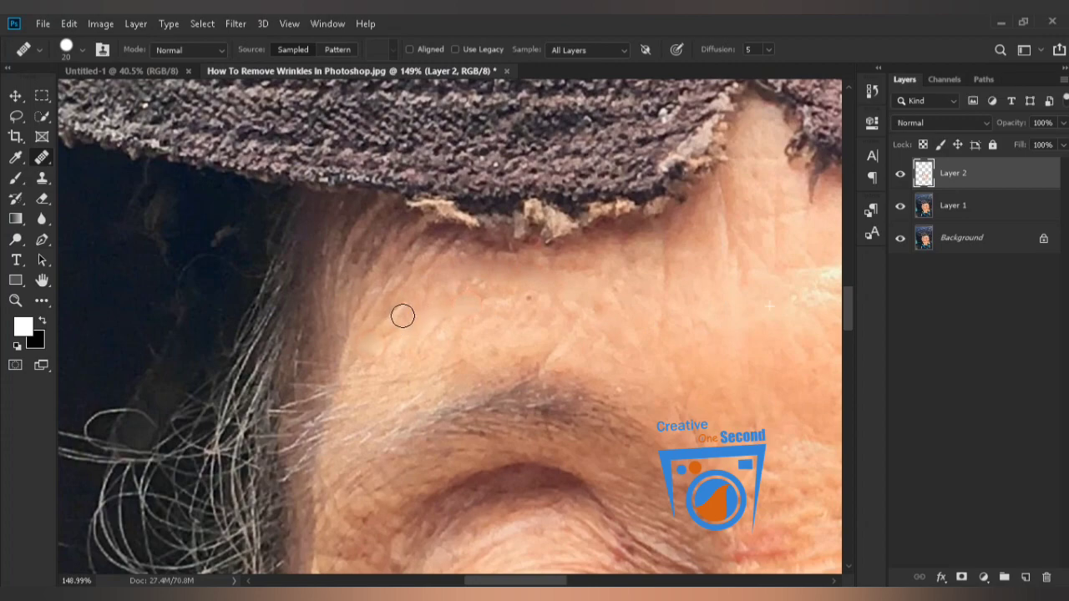
{"action": "left_click", "coordinate": [457, 252]}
Sample skin below the nose and heal the small creases between the nose and the long upper-lip fold.
{"action": "left_click_drag", "start_coordinate": [470, 286], "coordinate": [345, 140]}
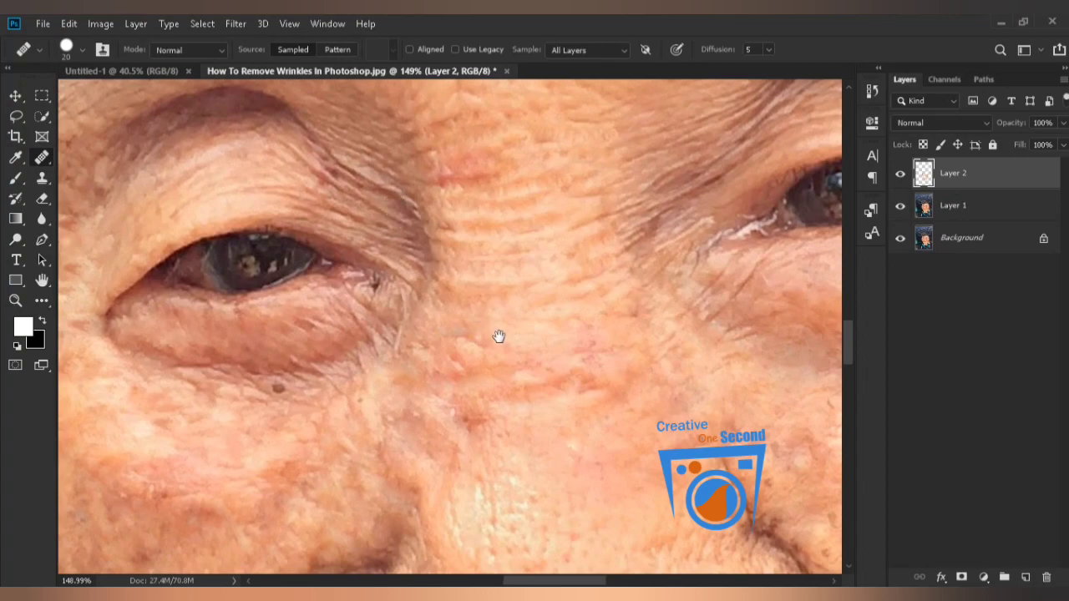
{"action": "left_click_drag", "start_coordinate": [494, 326], "coordinate": [525, 136]}
{"action": "left_click_drag", "start_coordinate": [509, 258], "coordinate": [496, 174]}
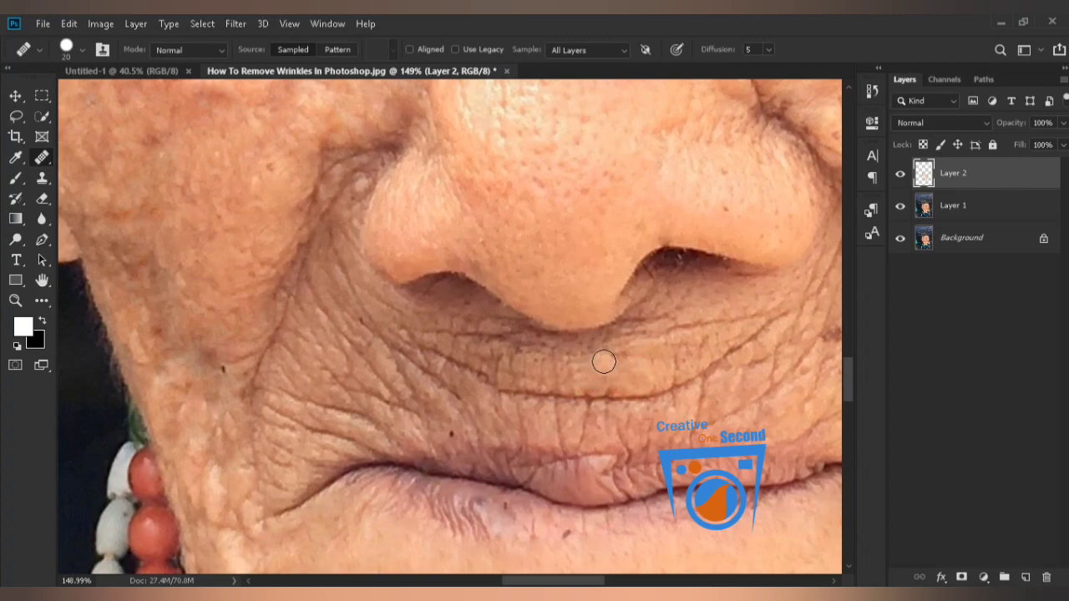
{"action": "left_click_drag", "start_coordinate": [574, 361], "coordinate": [560, 381]}
{"action": "left_click", "coordinate": [555, 359], "text": "alt"}
{"action": "left_click", "coordinate": [518, 373]}
{"action": "left_click", "coordinate": [500, 361]}
{"action": "left_click", "coordinate": [501, 374]}
{"action": "left_click", "coordinate": [609, 386]}
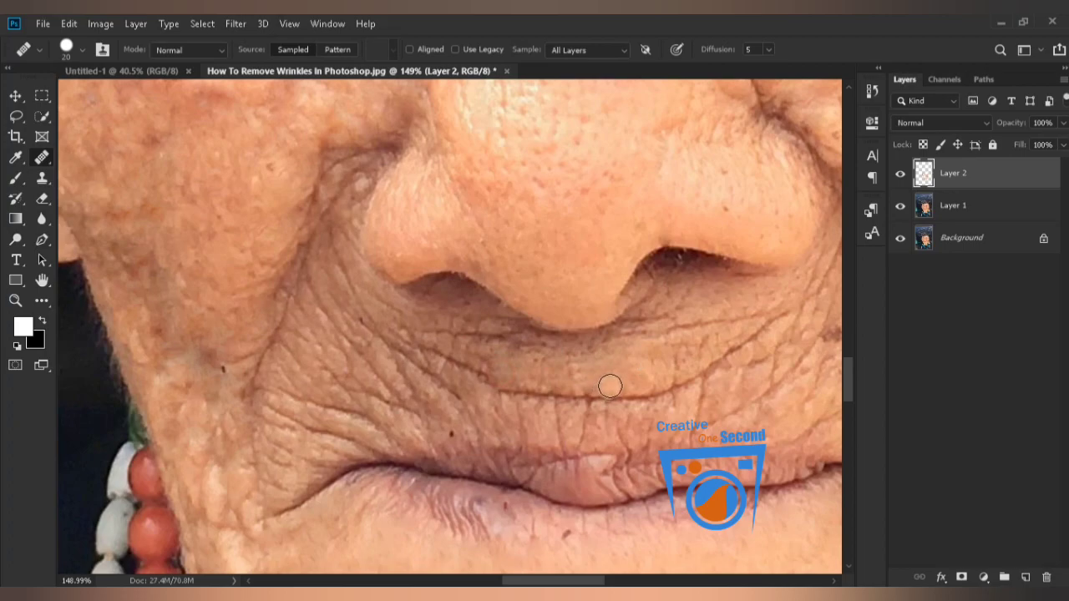
{"action": "left_click", "coordinate": [571, 387]}
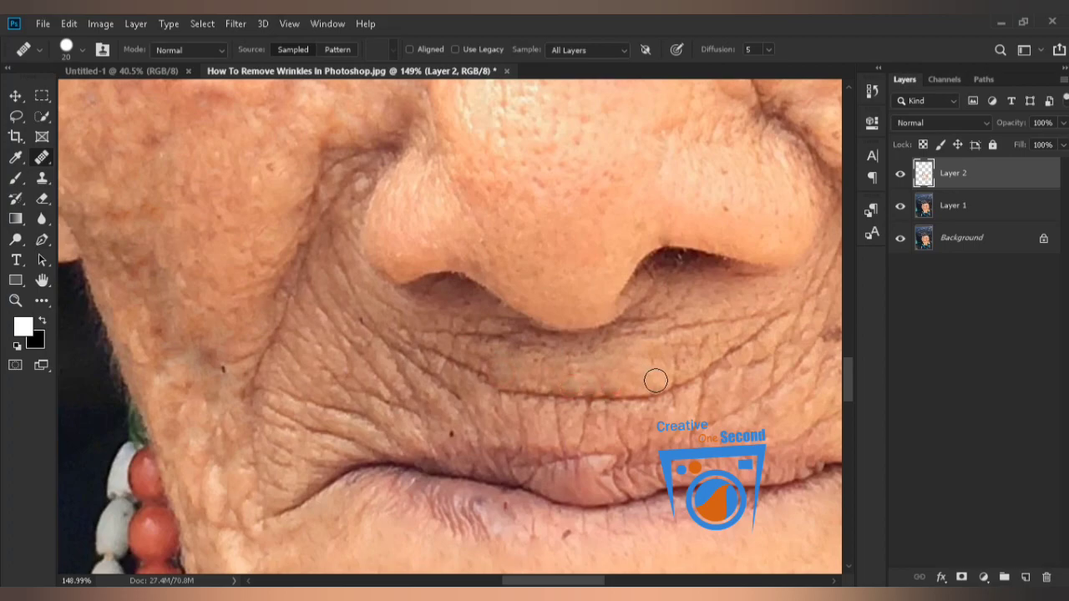
{"action": "left_click", "coordinate": [679, 368]}
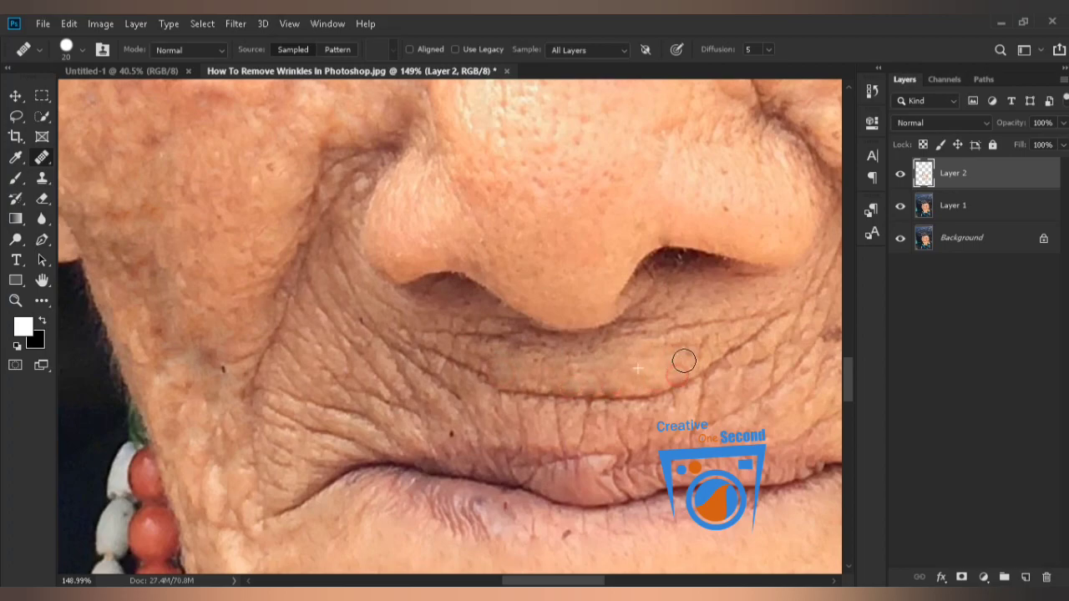
{"action": "left_click", "coordinate": [704, 341]}
Heal the diagonal crease and the fine line below the image-left nostril.
{"action": "left_click", "coordinate": [485, 368]}
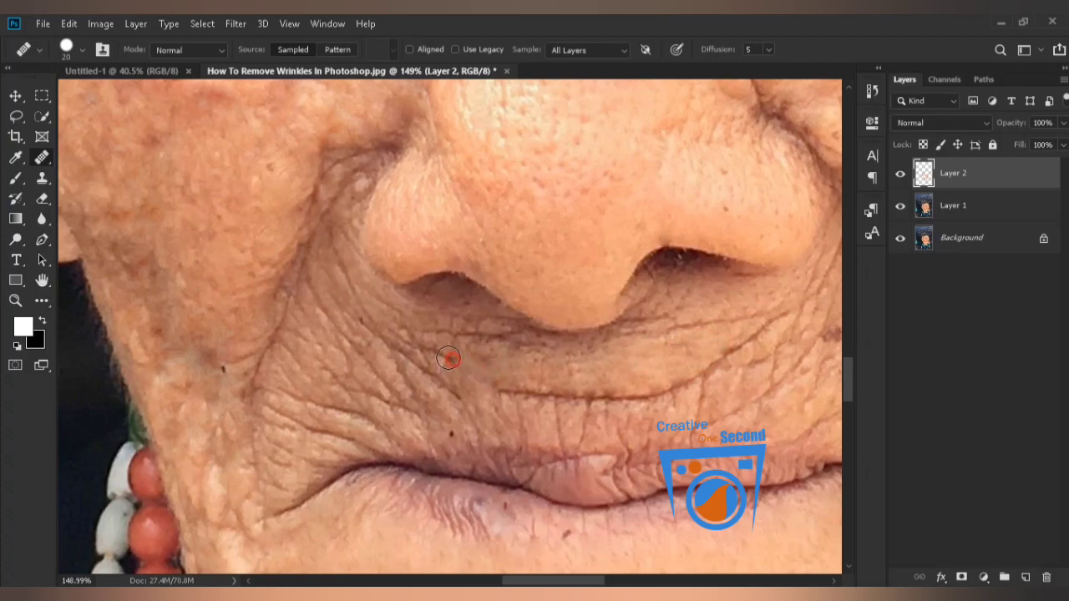
{"action": "left_click", "coordinate": [417, 334]}
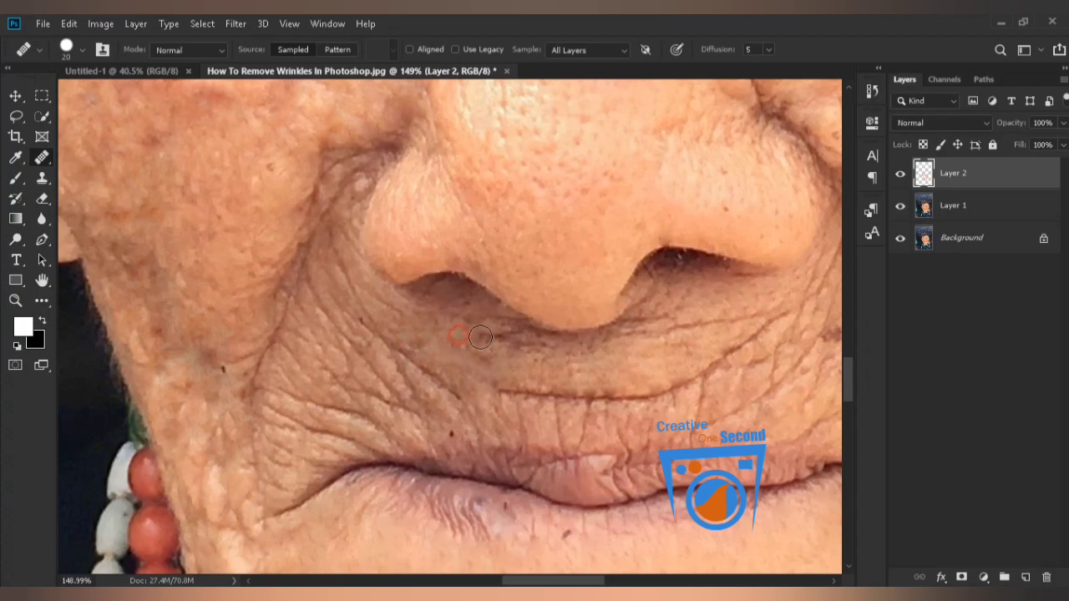
{"action": "left_click", "coordinate": [489, 350]}
{"action": "left_click", "coordinate": [528, 354]}
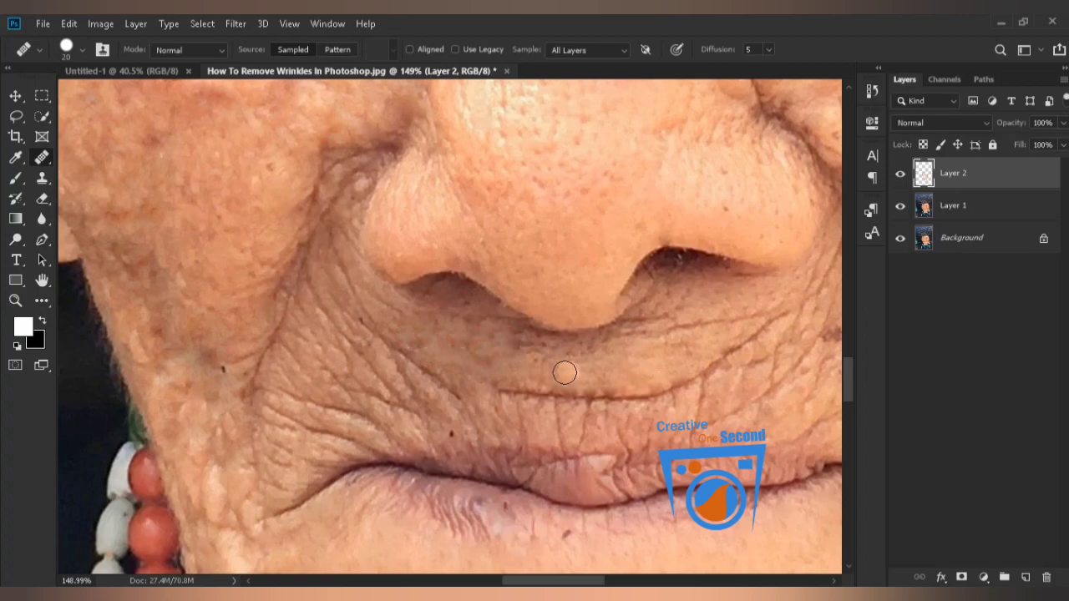
Heal the long horizontal fold above the upper lip, from below the image-left nostril towards the image-right side.
{"action": "left_click", "coordinate": [506, 389]}
{"action": "left_click", "coordinate": [535, 392]}
{"action": "left_click", "coordinate": [538, 391]}
{"action": "left_click", "coordinate": [527, 398]}
{"action": "left_click", "coordinate": [563, 394]}
{"action": "left_click", "coordinate": [577, 397]}
{"action": "left_click", "coordinate": [591, 399]}
{"action": "left_click", "coordinate": [612, 391]}
{"action": "left_click", "coordinate": [630, 396]}
{"action": "left_click", "coordinate": [640, 393]}
{"action": "left_click", "coordinate": [657, 392]}
{"action": "left_click", "coordinate": [674, 386]}
{"action": "left_click", "coordinate": [692, 377]}
{"action": "left_click", "coordinate": [707, 362]}
Heal the rising end of the upper-lip fold and the parallel crease beneath the image-right nostril.
{"action": "left_click", "coordinate": [722, 359]}
{"action": "left_click", "coordinate": [732, 348]}
{"action": "left_click", "coordinate": [744, 341]}
{"action": "left_click", "coordinate": [763, 329]}
{"action": "left_click", "coordinate": [784, 317]}
{"action": "left_click", "coordinate": [765, 310]}
{"action": "left_click", "coordinate": [735, 315]}
{"action": "left_click", "coordinate": [716, 319]}
{"action": "left_click", "coordinate": [696, 323]}
{"action": "left_click", "coordinate": [658, 331]}
{"action": "left_click", "coordinate": [631, 334]}
{"action": "left_click", "coordinate": [640, 315]}
{"action": "left_click", "coordinate": [389, 340]}
{"action": "left_click", "coordinate": [561, 399]}
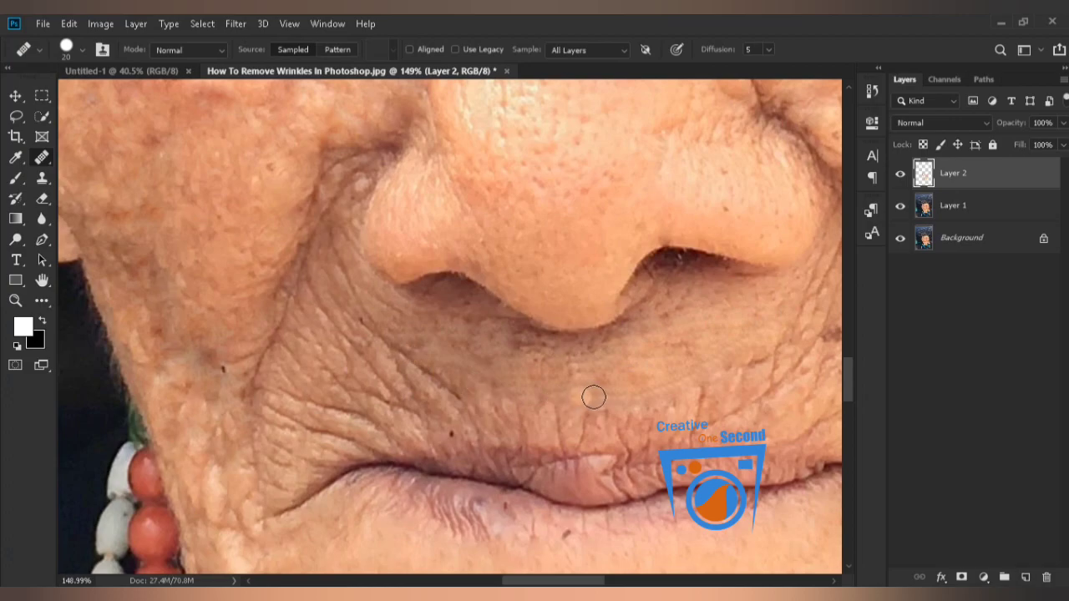
Heal the short vertical lines along the upper edge of the upper lip with a 15 px brush.
{"action": "left_click", "coordinate": [561, 410]}
{"action": "left_click", "coordinate": [592, 379]}
{"action": "left_click", "coordinate": [557, 363]}
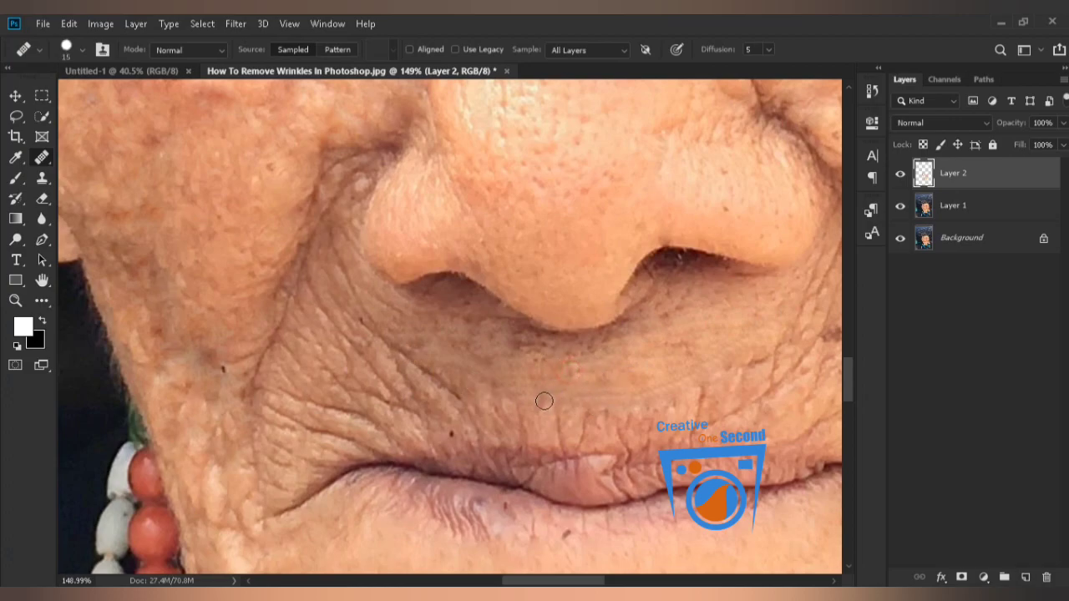
{"action": "left_click_drag", "start_coordinate": [587, 413], "coordinate": [579, 452]}
{"action": "left_click_drag", "start_coordinate": [606, 408], "coordinate": [591, 405]}
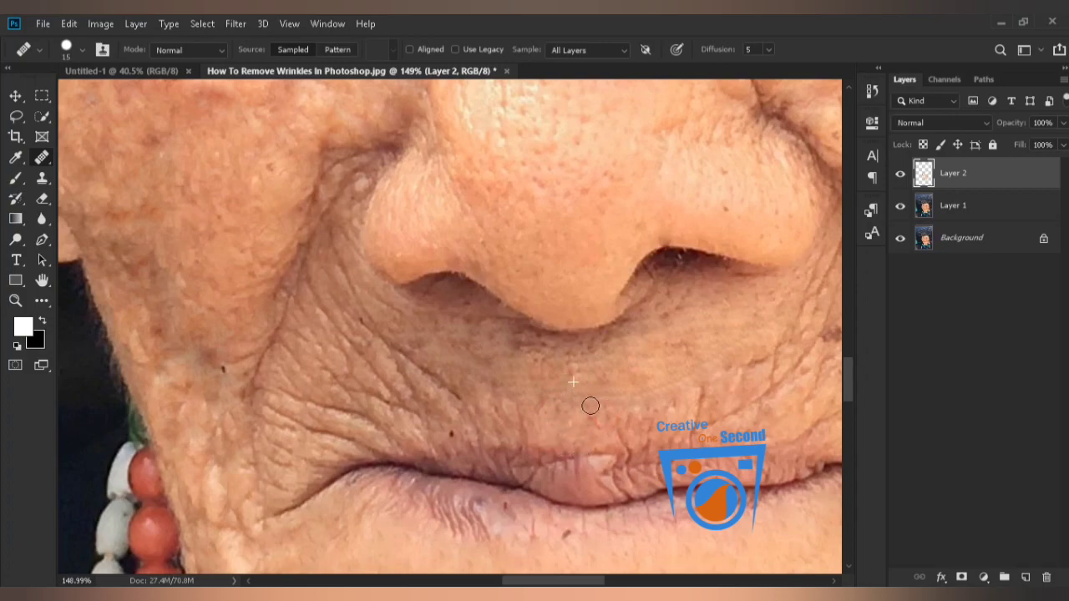
{"action": "left_click", "coordinate": [628, 426]}
{"action": "left_click", "coordinate": [626, 366], "text": "alt"}
{"action": "left_click_drag", "start_coordinate": [588, 410], "coordinate": [608, 424]}
{"action": "left_click_drag", "start_coordinate": [703, 392], "coordinate": [696, 436]}
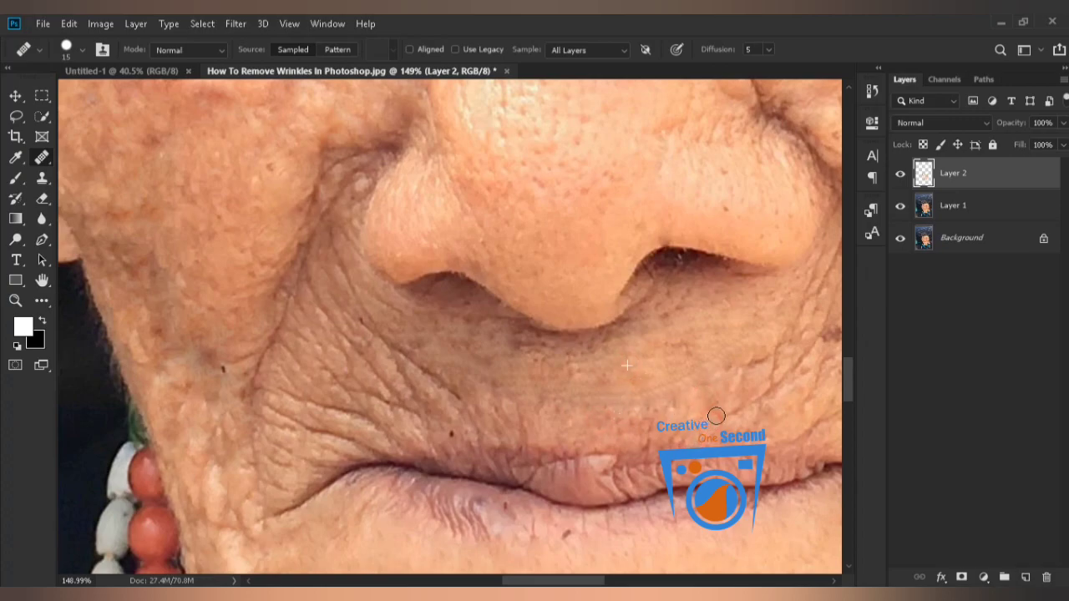
{"action": "left_click_drag", "start_coordinate": [824, 324], "coordinate": [750, 411]}
Heal the diagonal creases below and beside the image-left nostril with the 15 px brush.
{"action": "mouse_move", "coordinate": [726, 332]}
{"action": "left_mouse_down"}
{"action": "mouse_move", "coordinate": [653, 363]}
{"action": "mouse_move", "coordinate": [625, 352]}
{"action": "mouse_move", "coordinate": [663, 372]}
{"action": "mouse_move", "coordinate": [640, 372]}
{"action": "left_mouse_up"}
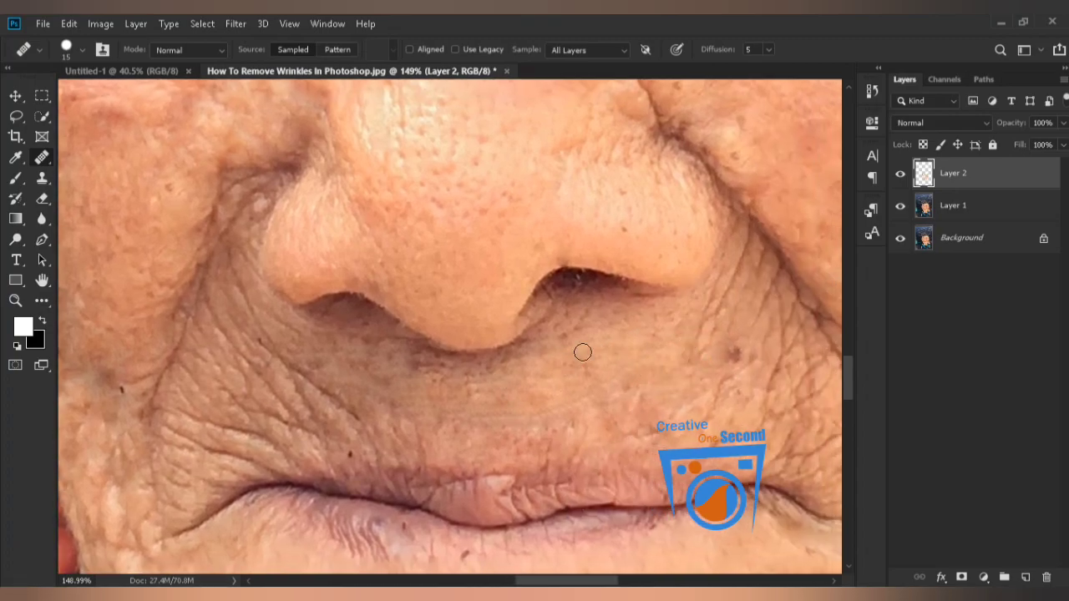
{"action": "left_click", "coordinate": [360, 414]}
{"action": "left_click_drag", "start_coordinate": [359, 413], "coordinate": [321, 391]}
{"action": "left_click", "coordinate": [321, 384]}
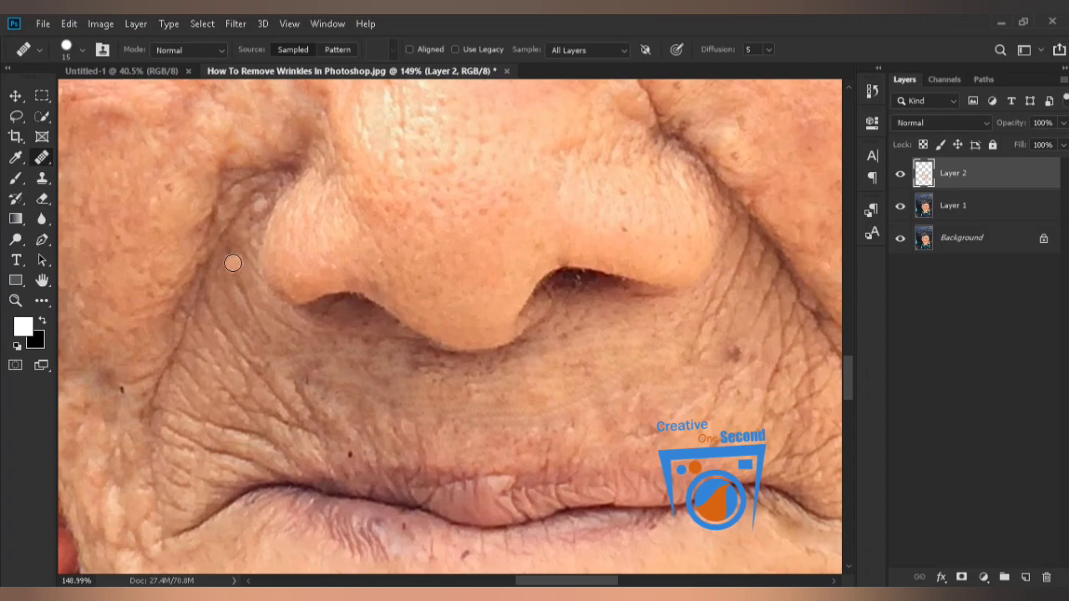
{"action": "mouse_move", "coordinate": [251, 287]}
{"action": "left_mouse_down"}
{"action": "mouse_move", "coordinate": [311, 290]}
{"action": "mouse_move", "coordinate": [306, 244]}
{"action": "left_mouse_up"}
{"action": "left_click_drag", "start_coordinate": [290, 200], "coordinate": [318, 278]}
Heal the long diagonal creases between the image-left nostril, smile fold and mouth corner with a 10 px brush.
{"action": "mouse_move", "coordinate": [275, 306]}
{"action": "left_mouse_down"}
{"action": "mouse_move", "coordinate": [332, 385]}
{"action": "mouse_move", "coordinate": [384, 432]}
{"action": "left_mouse_up"}
{"action": "mouse_move", "coordinate": [188, 428]}
{"action": "left_mouse_down"}
{"action": "mouse_move", "coordinate": [179, 427]}
{"action": "mouse_move", "coordinate": [336, 469]}
{"action": "left_mouse_up"}
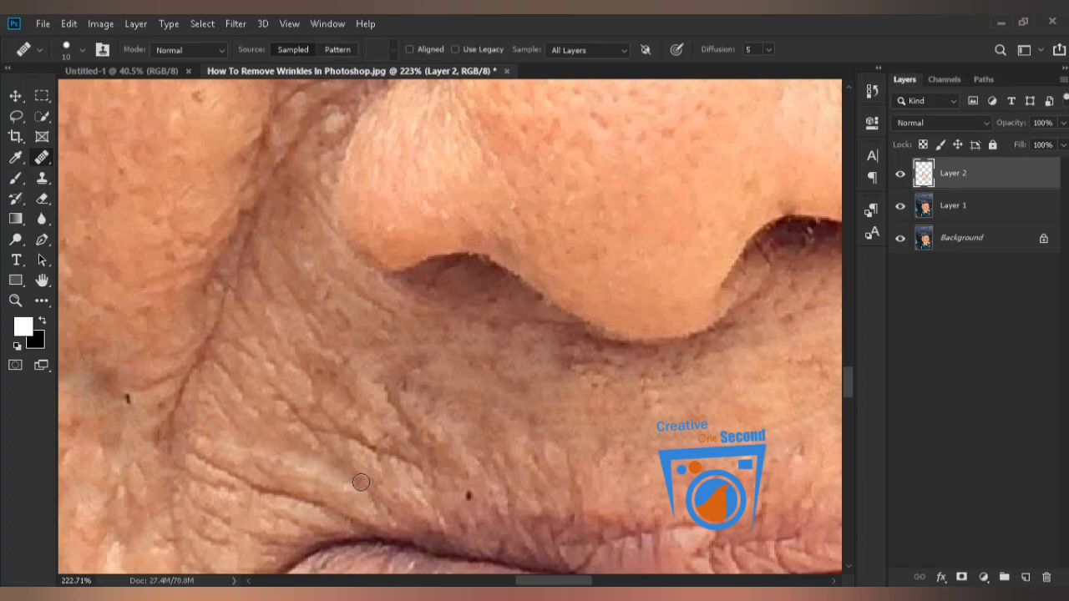
{"action": "left_click_drag", "start_coordinate": [202, 454], "coordinate": [358, 523]}
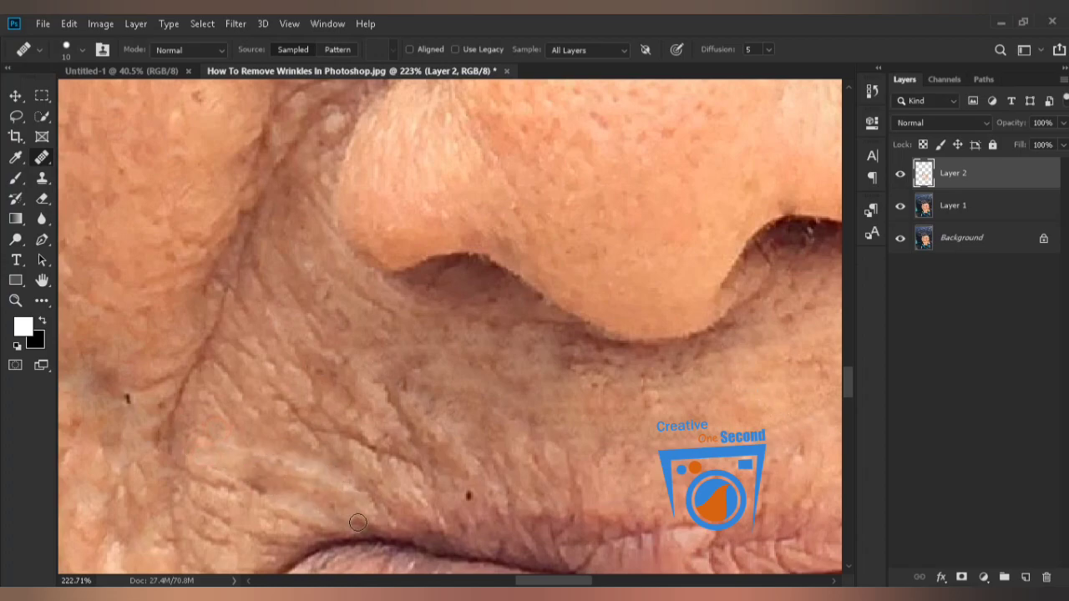
{"action": "mouse_move", "coordinate": [218, 363]}
{"action": "left_mouse_down"}
{"action": "mouse_move", "coordinate": [270, 417]}
{"action": "mouse_move", "coordinate": [275, 394]}
{"action": "mouse_move", "coordinate": [316, 439]}
{"action": "mouse_move", "coordinate": [399, 438]}
{"action": "left_mouse_up"}
{"action": "mouse_move", "coordinate": [265, 298]}
{"action": "left_mouse_down"}
{"action": "mouse_move", "coordinate": [303, 370]}
{"action": "mouse_move", "coordinate": [332, 369]}
{"action": "left_mouse_up"}
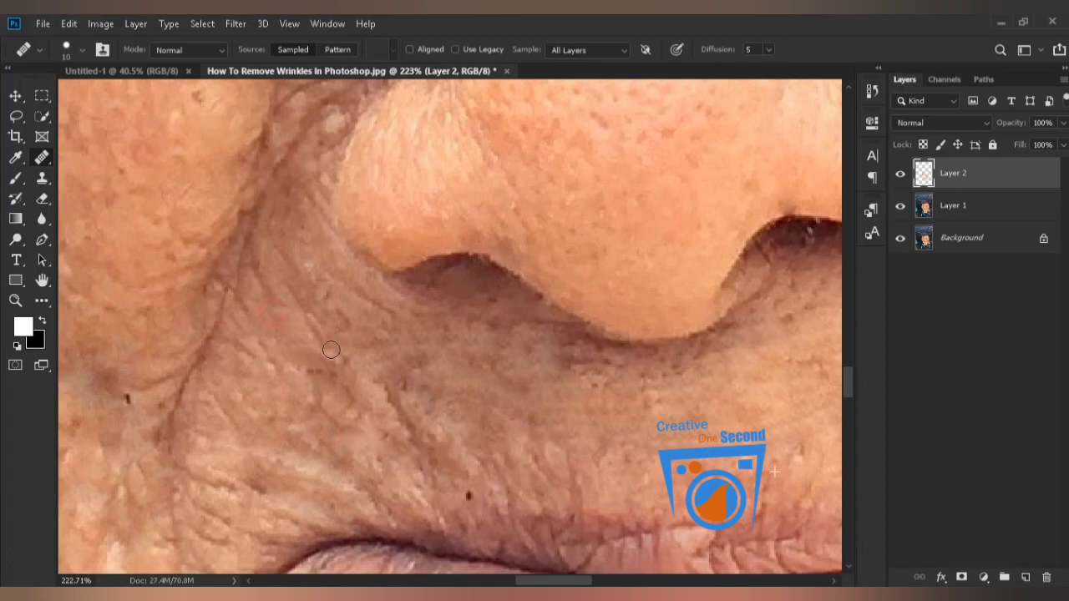
Heal the remaining fine creases just above the image-left corner of the mouth.
{"action": "left_click_drag", "start_coordinate": [369, 286], "coordinate": [317, 93]}
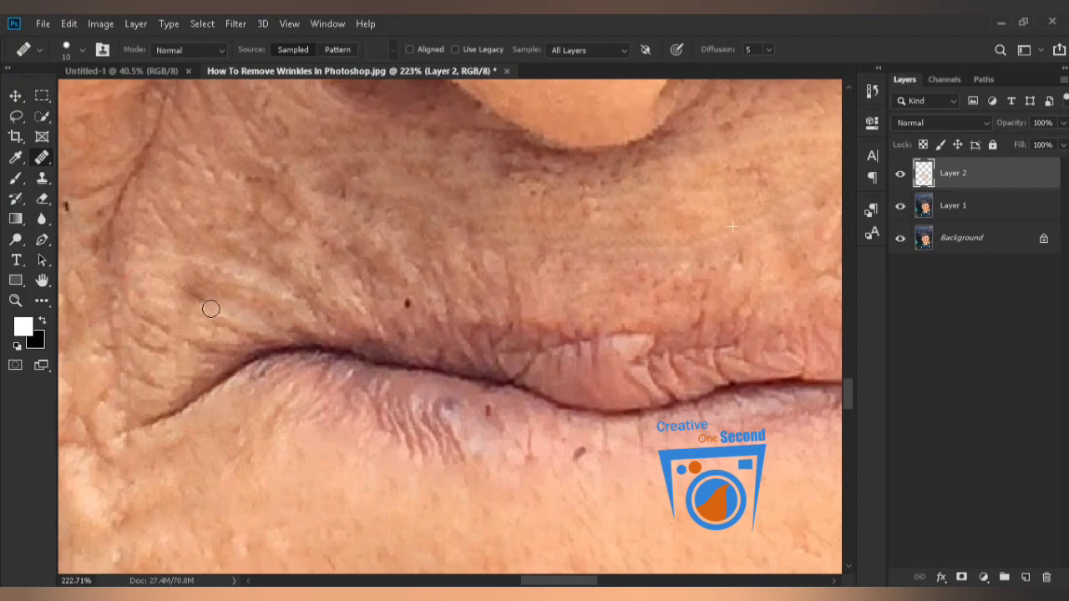
{"action": "mouse_move", "coordinate": [136, 305]}
{"action": "left_mouse_down"}
{"action": "mouse_move", "coordinate": [226, 339]}
{"action": "mouse_move", "coordinate": [173, 335]}
{"action": "mouse_move", "coordinate": [180, 343]}
{"action": "mouse_move", "coordinate": [229, 347]}
{"action": "left_mouse_up"}
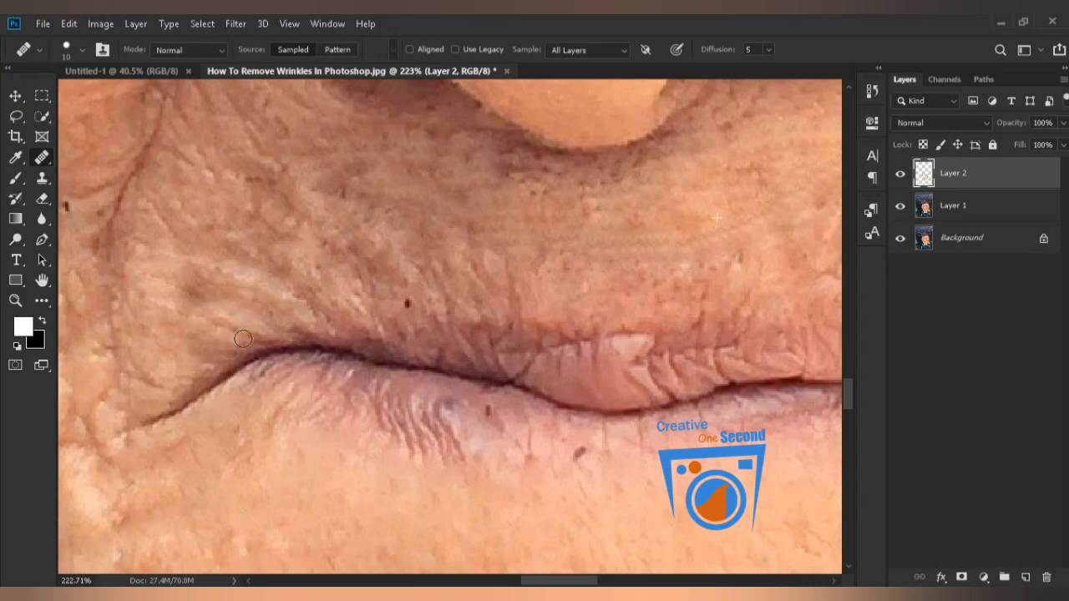
{"action": "left_click_drag", "start_coordinate": [256, 260], "coordinate": [210, 251]}
Heal the long creases between the image-right nostril and the upper smile fold, sampling clean upper-lip skin with the 10 px brush.
{"action": "left_click_drag", "start_coordinate": [455, 247], "coordinate": [236, 322]}
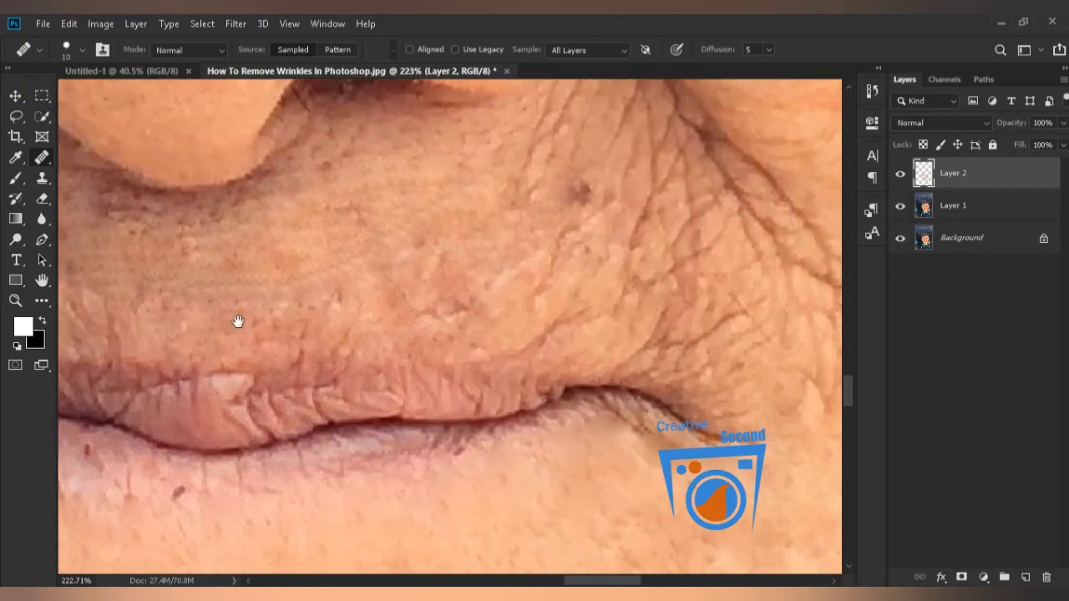
{"action": "left_click_drag", "start_coordinate": [387, 224], "coordinate": [303, 369]}
{"action": "left_click", "coordinate": [245, 322], "text": "alt"}
{"action": "left_click_drag", "start_coordinate": [441, 162], "coordinate": [386, 338]}
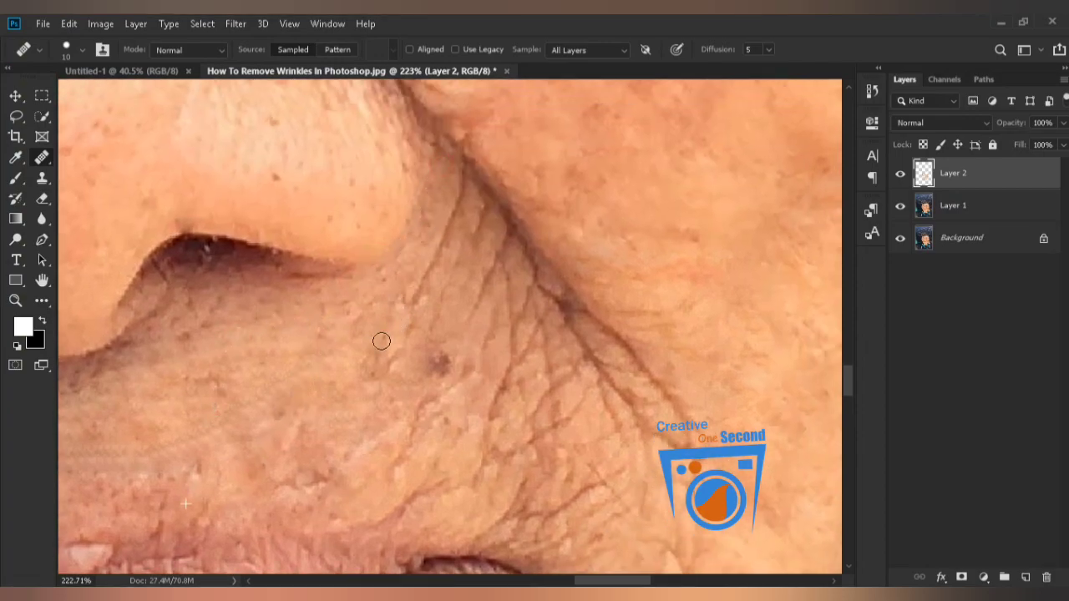
{"action": "left_click_drag", "start_coordinate": [464, 160], "coordinate": [391, 306]}
{"action": "mouse_move", "coordinate": [489, 191]}
{"action": "left_mouse_down"}
{"action": "mouse_move", "coordinate": [478, 222]}
{"action": "mouse_move", "coordinate": [446, 256]}
{"action": "mouse_move", "coordinate": [420, 392]}
{"action": "left_mouse_up"}
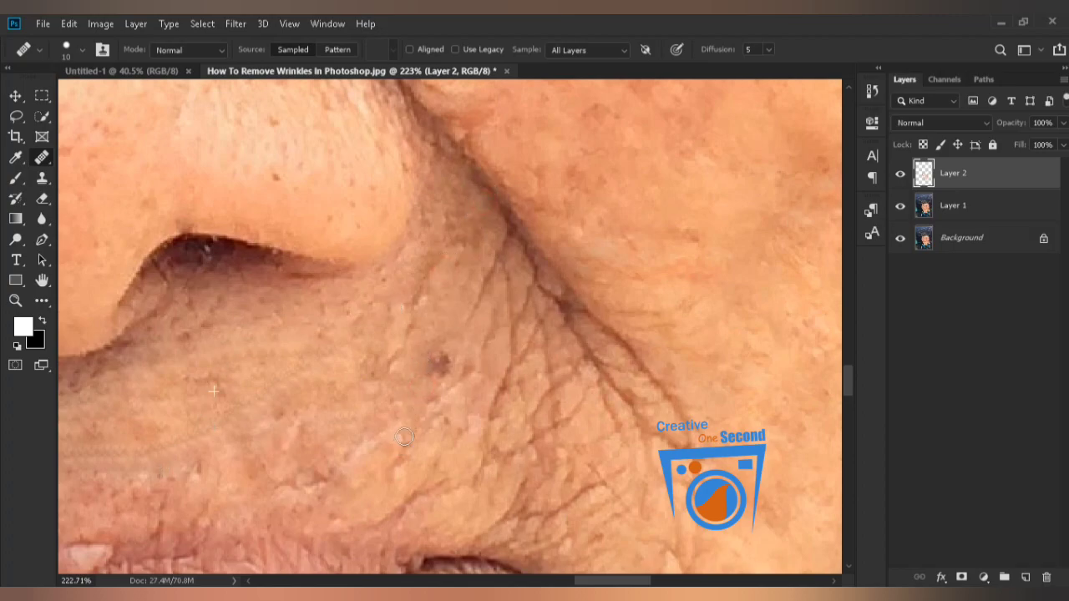
Heal the branching creases running down from the image-right smile fold toward the mouth corner.
{"action": "left_click_drag", "start_coordinate": [507, 235], "coordinate": [479, 304]}
{"action": "mouse_move", "coordinate": [505, 268]}
{"action": "left_mouse_down"}
{"action": "mouse_move", "coordinate": [501, 386]}
{"action": "mouse_move", "coordinate": [482, 457]}
{"action": "left_mouse_up"}
{"action": "mouse_move", "coordinate": [532, 281]}
{"action": "left_mouse_down"}
{"action": "mouse_move", "coordinate": [512, 337]}
{"action": "mouse_move", "coordinate": [544, 375]}
{"action": "mouse_move", "coordinate": [540, 460]}
{"action": "left_mouse_up"}
{"action": "left_click_drag", "start_coordinate": [512, 381], "coordinate": [533, 443]}
{"action": "left_click_drag", "start_coordinate": [375, 341], "coordinate": [289, 283]}
{"action": "mouse_move", "coordinate": [487, 246]}
{"action": "left_mouse_down"}
{"action": "mouse_move", "coordinate": [548, 342]}
{"action": "mouse_move", "coordinate": [599, 395]}
{"action": "left_mouse_up"}
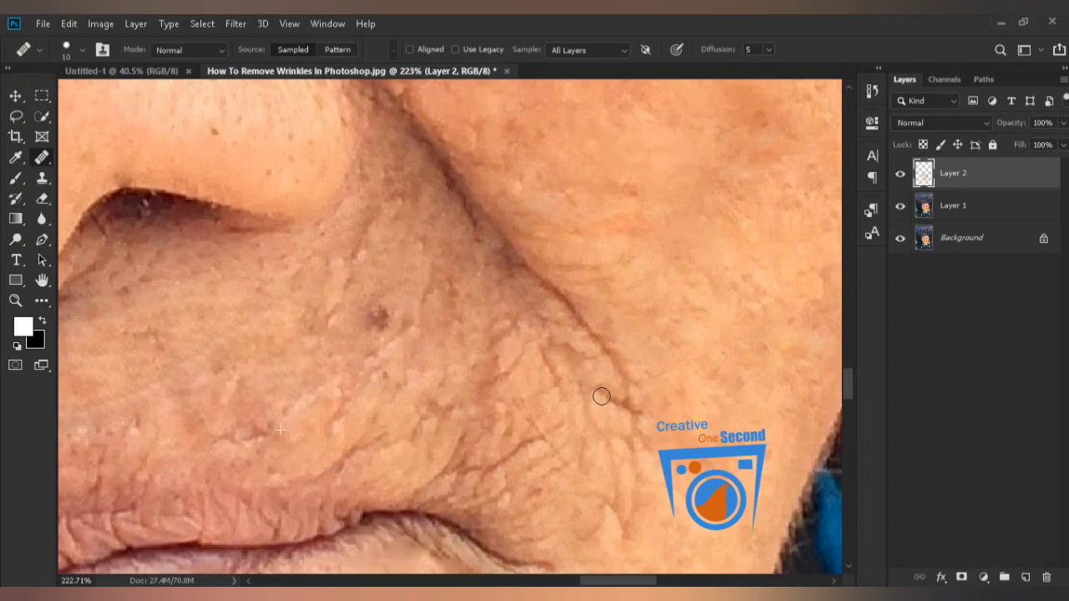
Heal the short creases just above the image-right corner of the mouth.
{"action": "left_click_drag", "start_coordinate": [312, 349], "coordinate": [270, 253]}
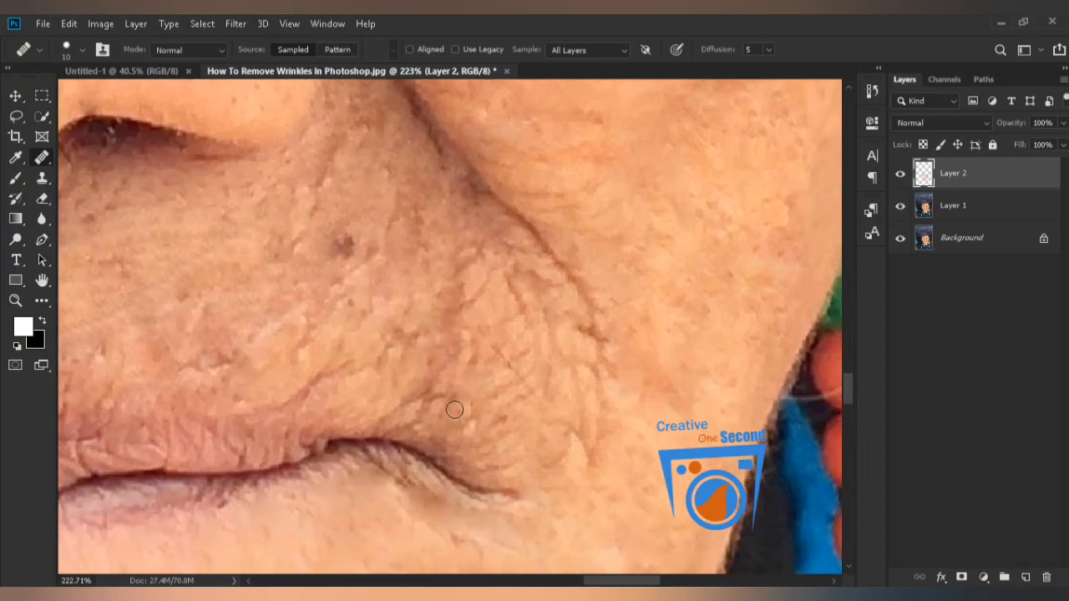
{"action": "left_click_drag", "start_coordinate": [501, 414], "coordinate": [461, 421]}
{"action": "mouse_move", "coordinate": [437, 408]}
{"action": "left_mouse_down"}
{"action": "mouse_move", "coordinate": [433, 396]}
{"action": "mouse_move", "coordinate": [422, 414]}
{"action": "left_mouse_up"}
{"action": "mouse_move", "coordinate": [477, 402]}
{"action": "left_mouse_down"}
{"action": "mouse_move", "coordinate": [518, 384]}
{"action": "mouse_move", "coordinate": [487, 399]}
{"action": "left_mouse_up"}
{"action": "left_click", "coordinate": [512, 406]}
Heal the remaining fine lines between the image-right smile fold and the mouth corner.
{"action": "left_click_drag", "start_coordinate": [513, 293], "coordinate": [539, 336]}
{"action": "left_click_drag", "start_coordinate": [342, 366], "coordinate": [278, 389]}
{"action": "left_click_drag", "start_coordinate": [486, 260], "coordinate": [461, 269]}
{"action": "left_click_drag", "start_coordinate": [588, 357], "coordinate": [572, 393]}
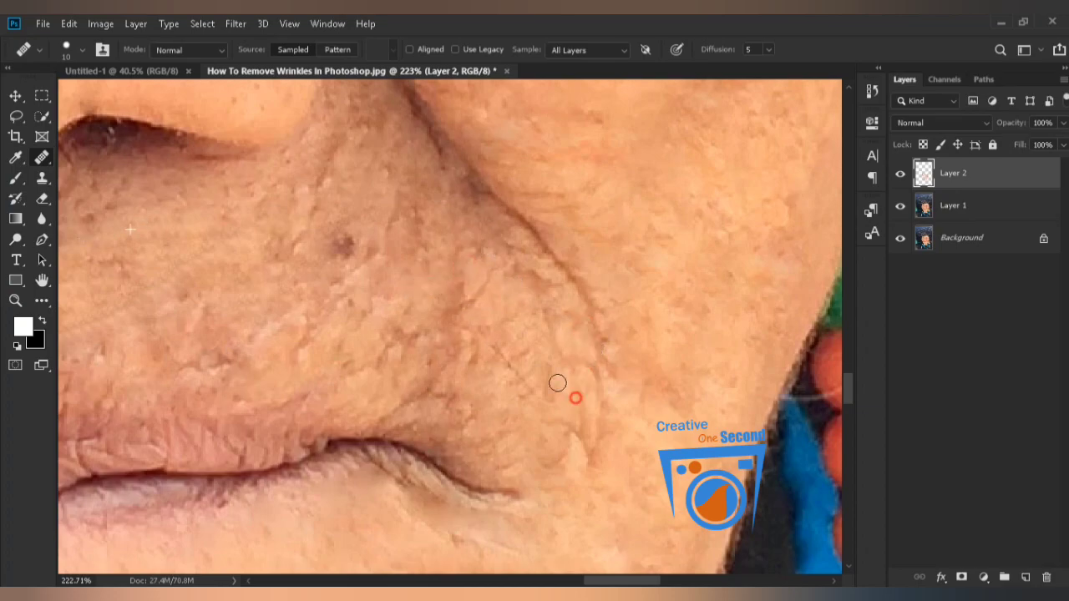
Examine the whole face and compare it with the healing layer, Layer 2, hidden and shown.
{"action": "left_click_drag", "start_coordinate": [218, 279], "coordinate": [592, 181]}
{"action": "left_click_drag", "start_coordinate": [287, 185], "coordinate": [451, 161]}
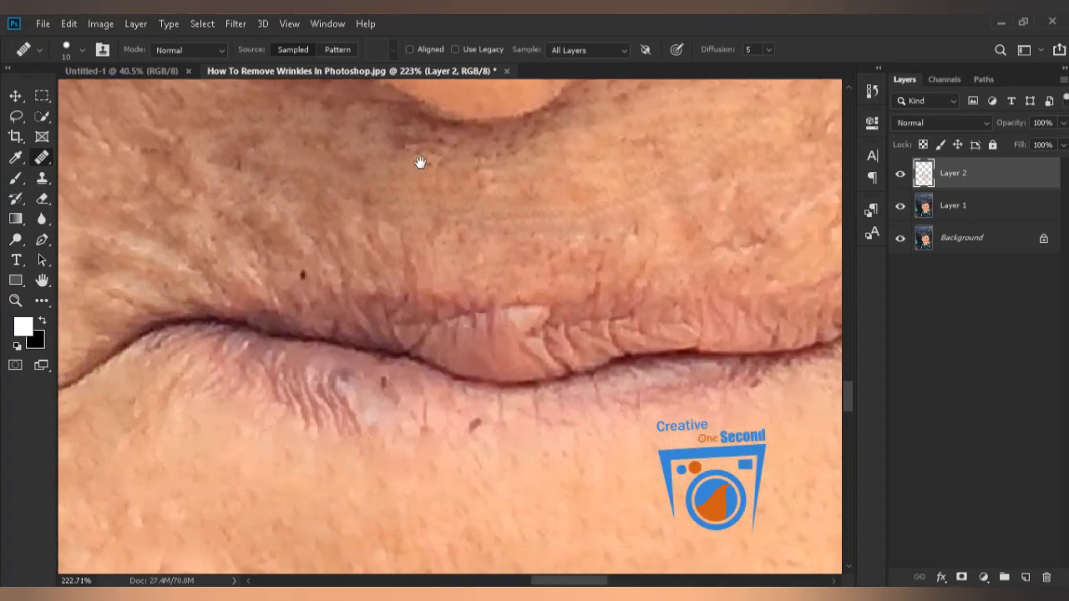
{"action": "key", "text": "ctrl+0"}
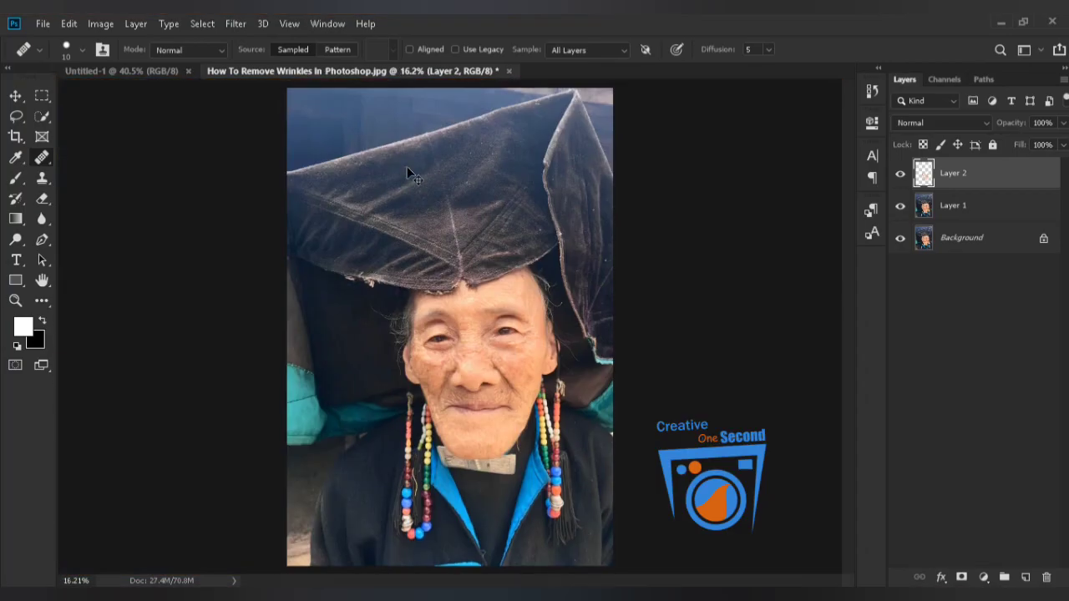
{"action": "left_click_drag", "start_coordinate": [392, 284], "coordinate": [511, 275]}
{"action": "left_click_drag", "start_coordinate": [685, 366], "coordinate": [354, 24]}
{"action": "left_click_drag", "start_coordinate": [507, 337], "coordinate": [396, 95]}
{"action": "left_click_drag", "start_coordinate": [657, 347], "coordinate": [536, 240]}
{"action": "left_click_drag", "start_coordinate": [603, 192], "coordinate": [482, 293]}
{"action": "left_click_drag", "start_coordinate": [599, 288], "coordinate": [541, 292]}
{"action": "left_click_drag", "start_coordinate": [527, 206], "coordinate": [493, 249]}
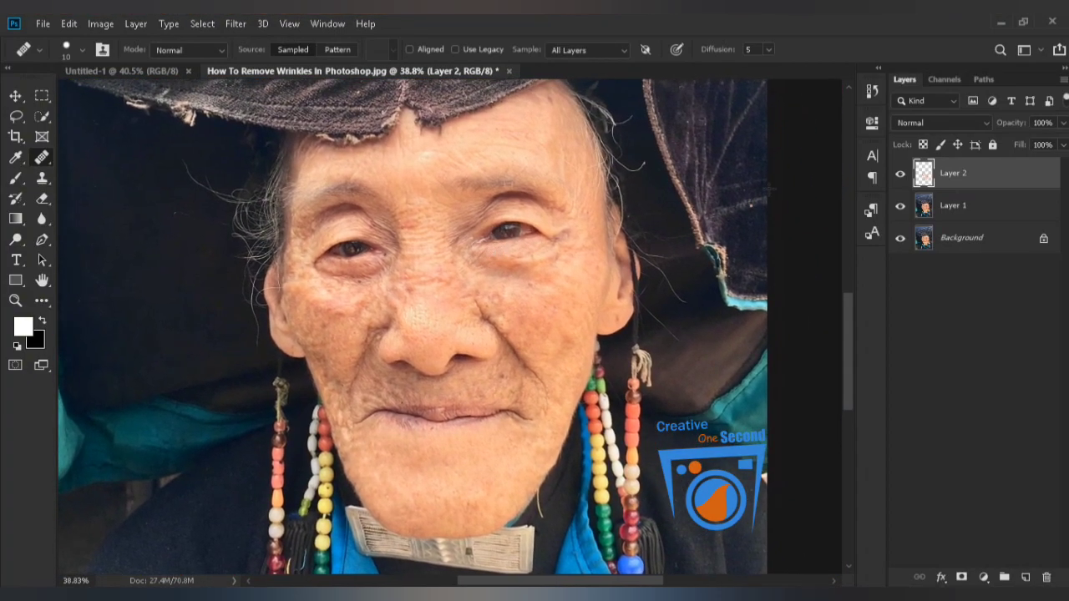
{"action": "left_click", "coordinate": [900, 175]}
{"action": "left_click", "coordinate": [900, 175]}
{"action": "left_click", "coordinate": [900, 173]}
{"action": "left_click", "coordinate": [900, 174]}
{"action": "left_click", "coordinate": [900, 176]}
{"action": "left_click", "coordinate": [901, 176]}
Duplicate Layer 1 and Layer 2 together.
{"action": "right_click", "coordinate": [977, 173]}
{"action": "key", "text": "Escape"}
{"action": "left_click", "coordinate": [975, 216], "text": "shift"}
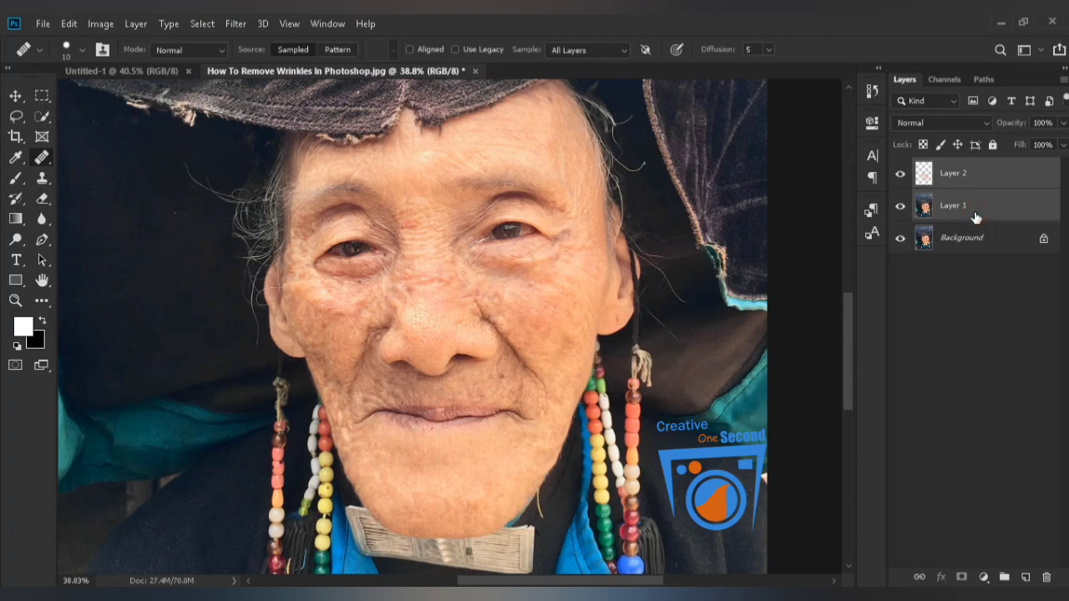
{"action": "key", "text": "ctrl+j"}
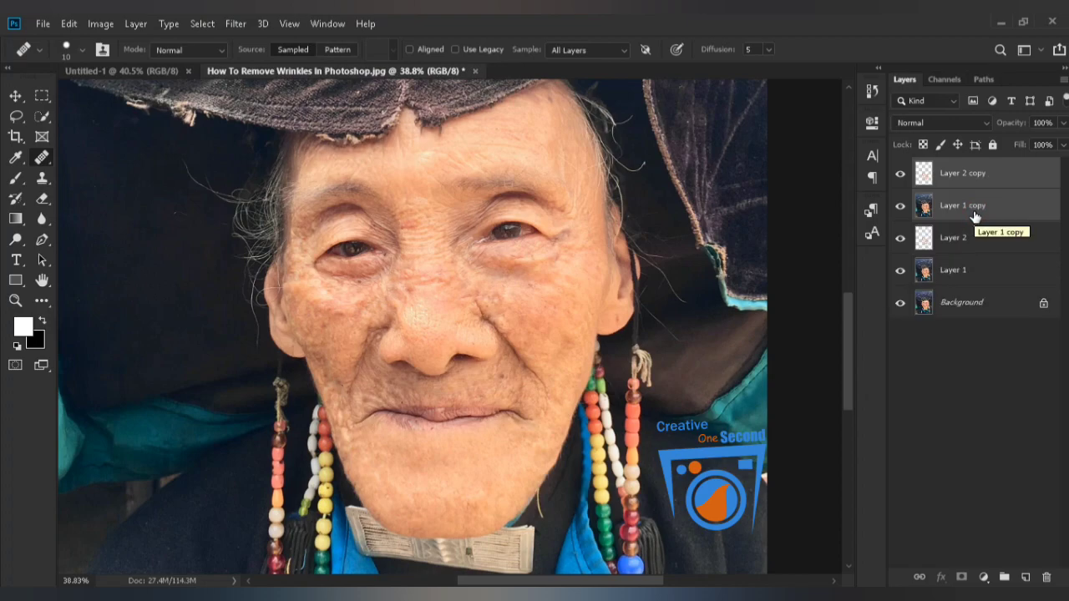
Set both the Healing Brush mode and the blend mode of Layer 2 copy to Lighten.
{"action": "left_click", "coordinate": [974, 178]}
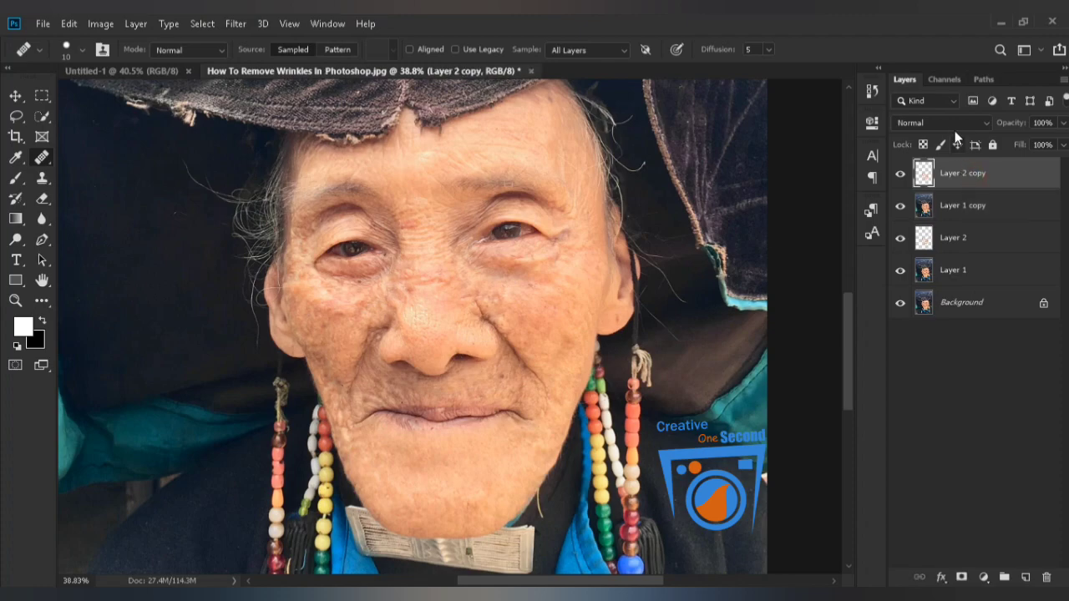
{"action": "left_click", "coordinate": [952, 123]}
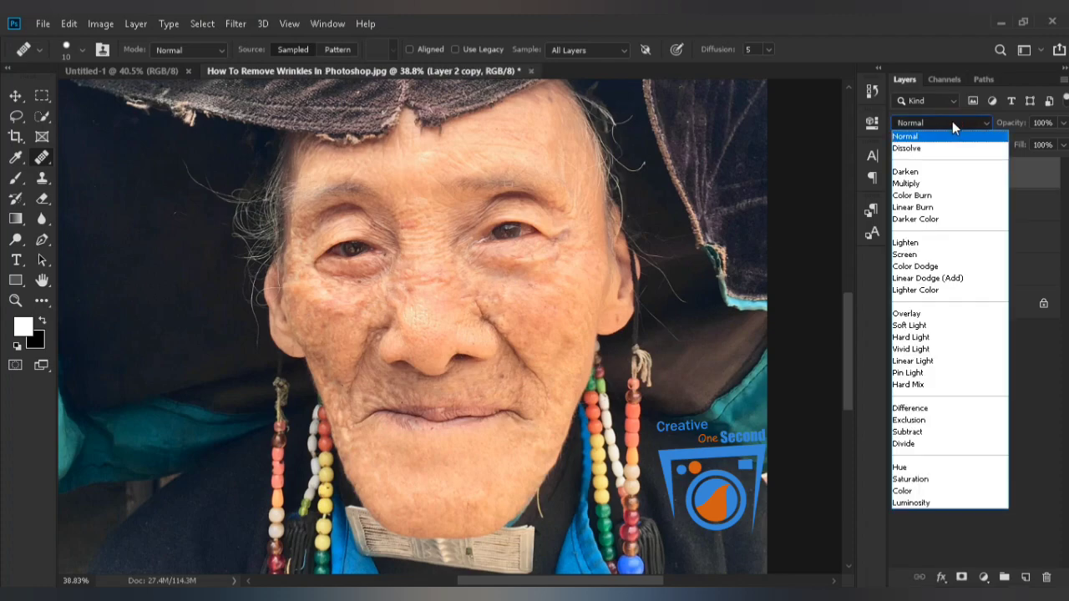
{"action": "key", "text": "Escape"}
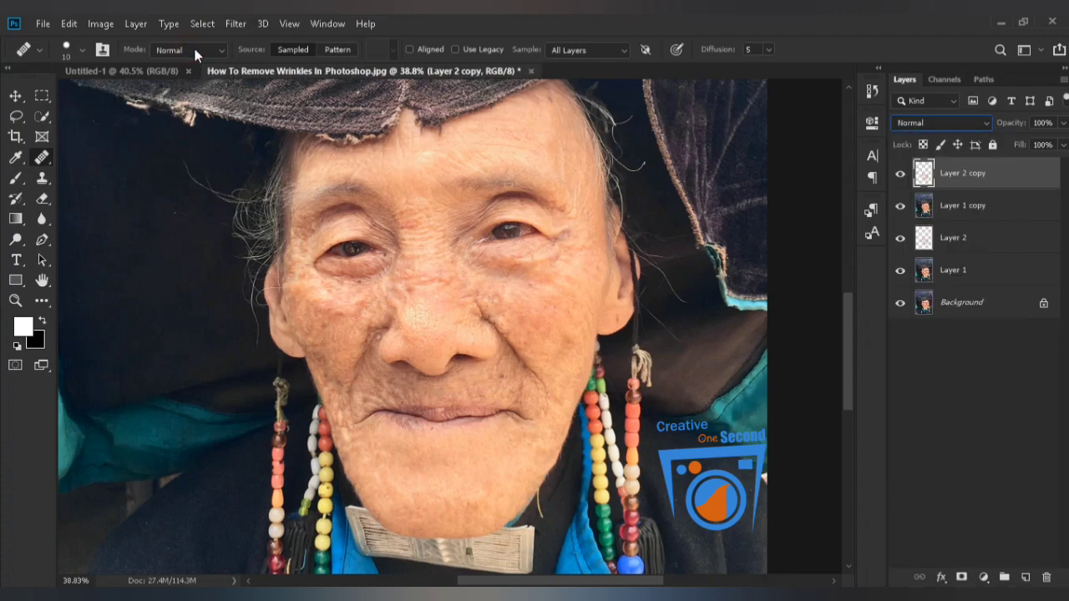
{"action": "left_click", "coordinate": [192, 46]}
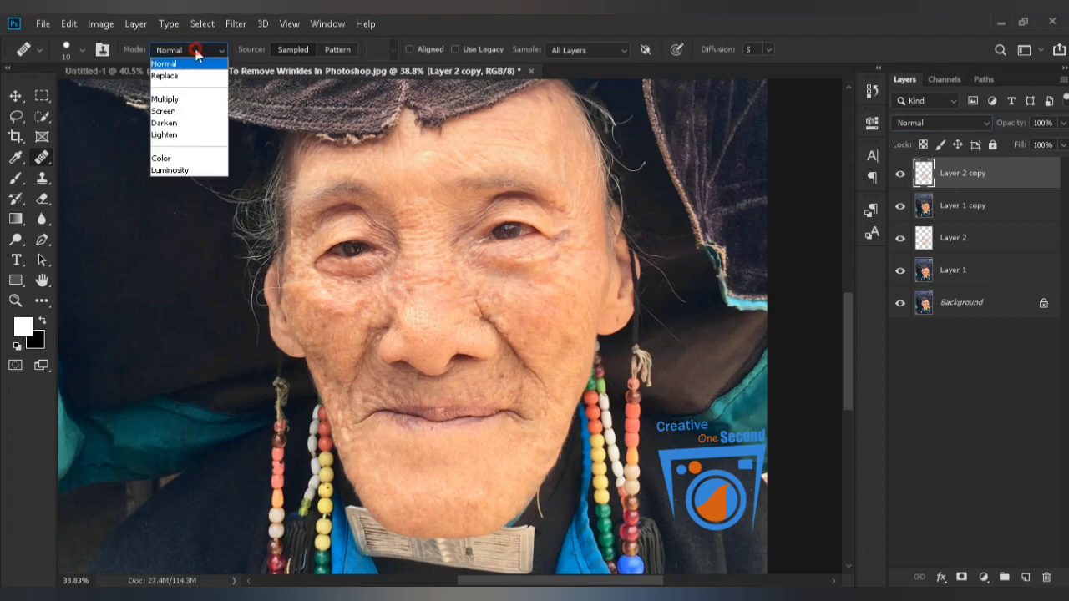
{"action": "left_click", "coordinate": [167, 135]}
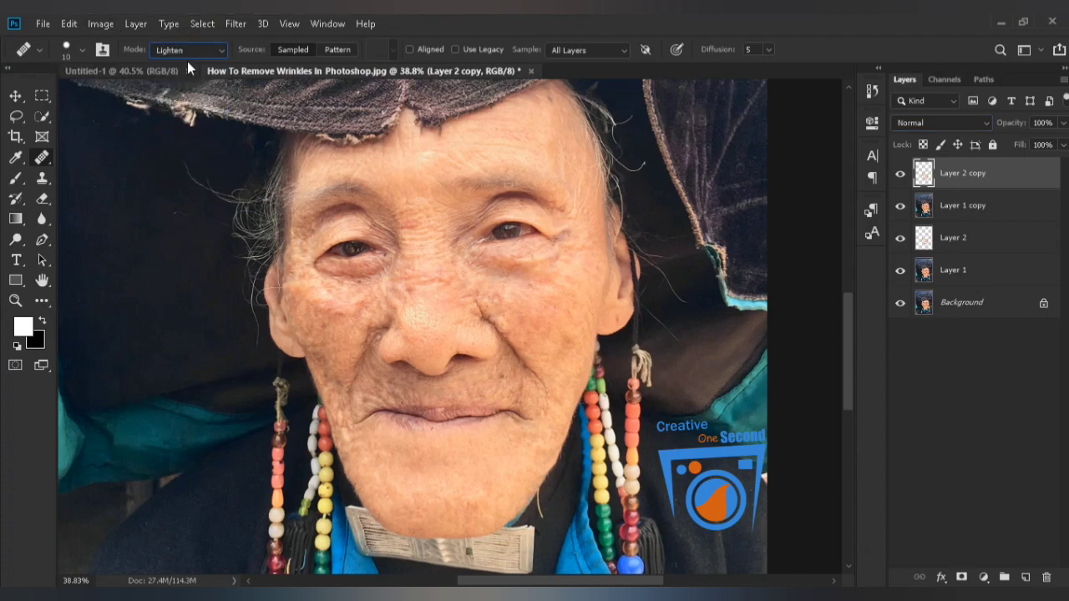
{"action": "left_click", "coordinate": [913, 123]}
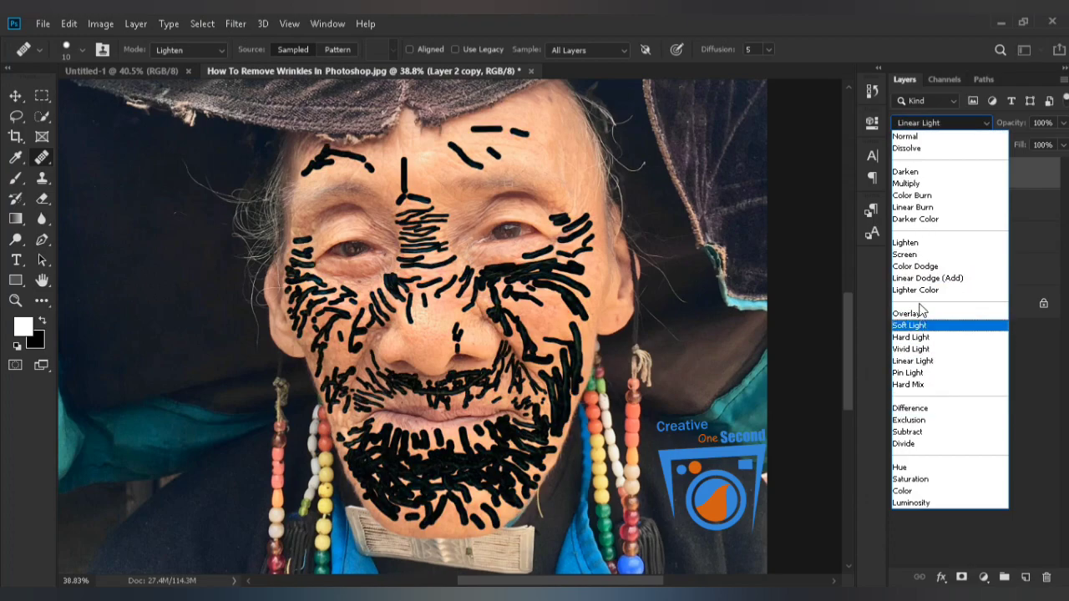
{"action": "left_click", "coordinate": [919, 244]}
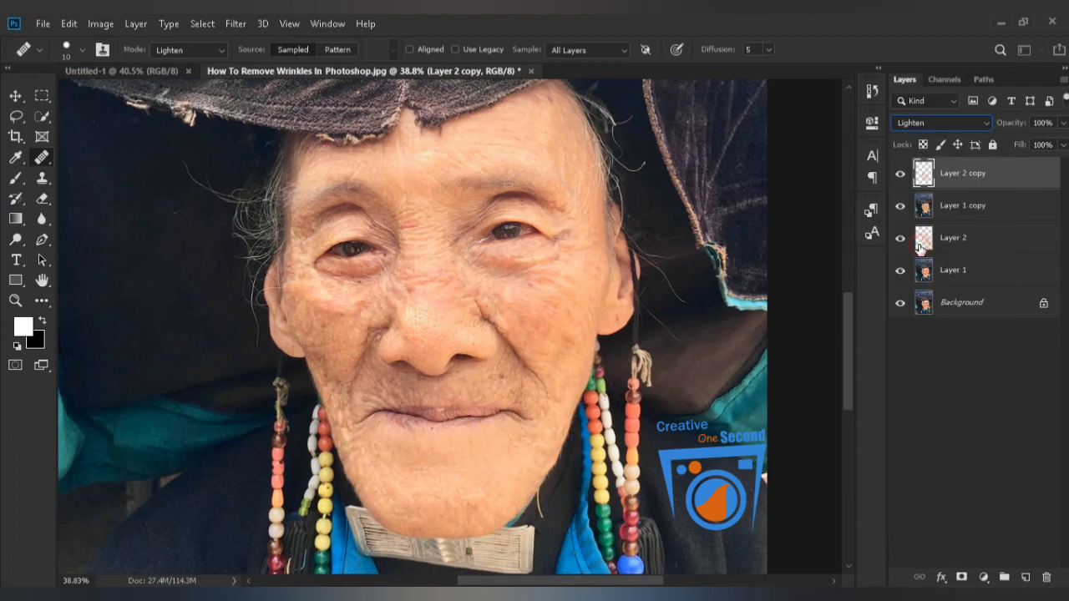
Set the opacity of Layer 2 copy to 80% and compare the face with that layer hidden and shown.
{"action": "left_click_drag", "start_coordinate": [1018, 127], "coordinate": [990, 129]}
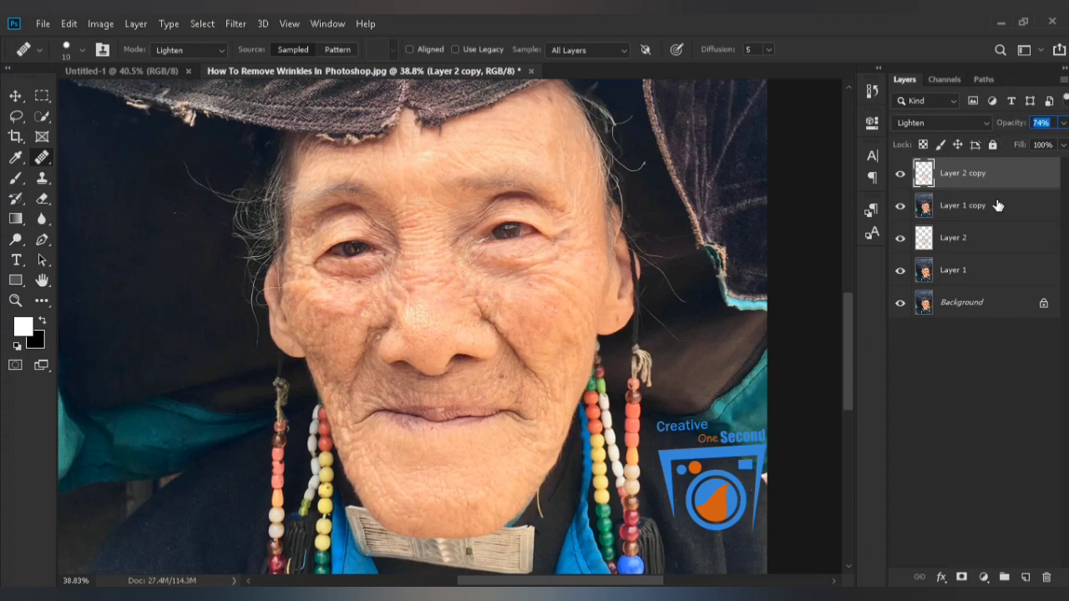
{"action": "left_click_drag", "start_coordinate": [1020, 125], "coordinate": [968, 126]}
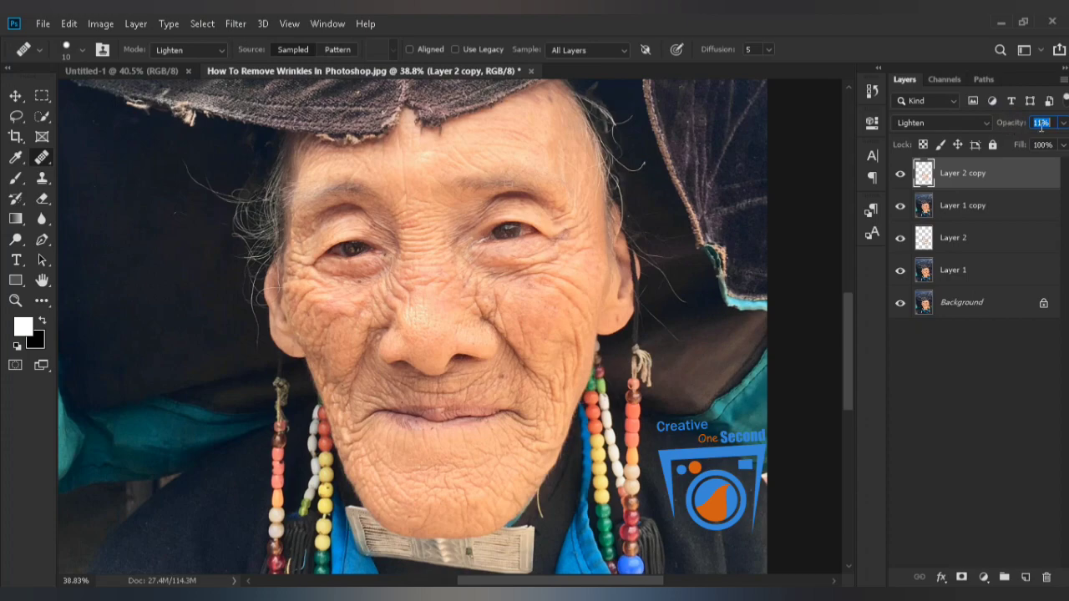
{"action": "type", "text": "80"}
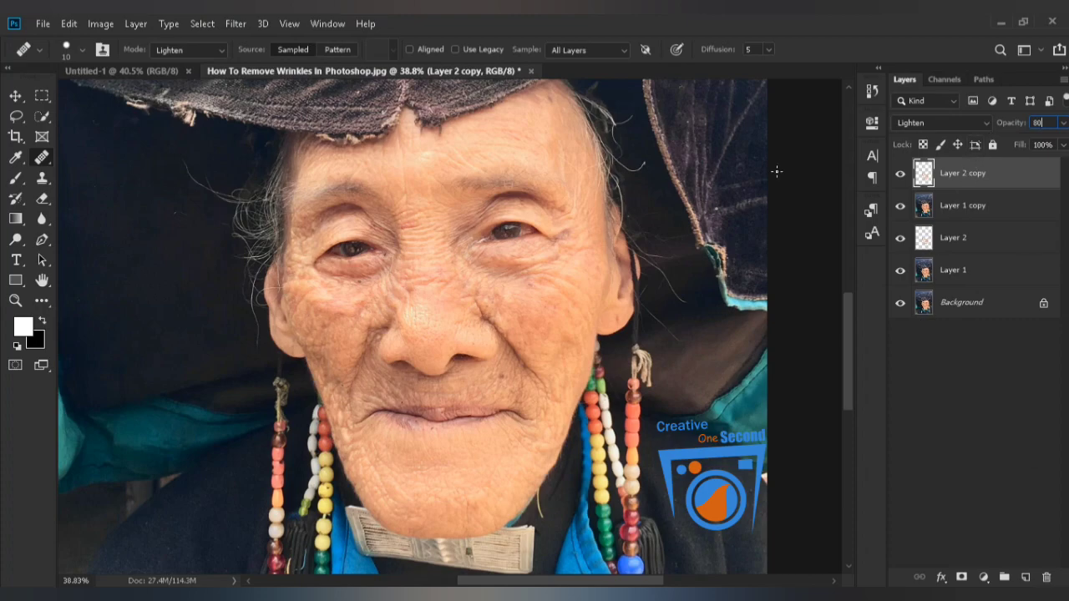
{"action": "left_click", "coordinate": [900, 175]}
{"action": "left_click", "coordinate": [900, 175]}
{"action": "left_click", "coordinate": [900, 174]}
{"action": "left_click", "coordinate": [900, 175]}
{"action": "left_click", "coordinate": [900, 175]}
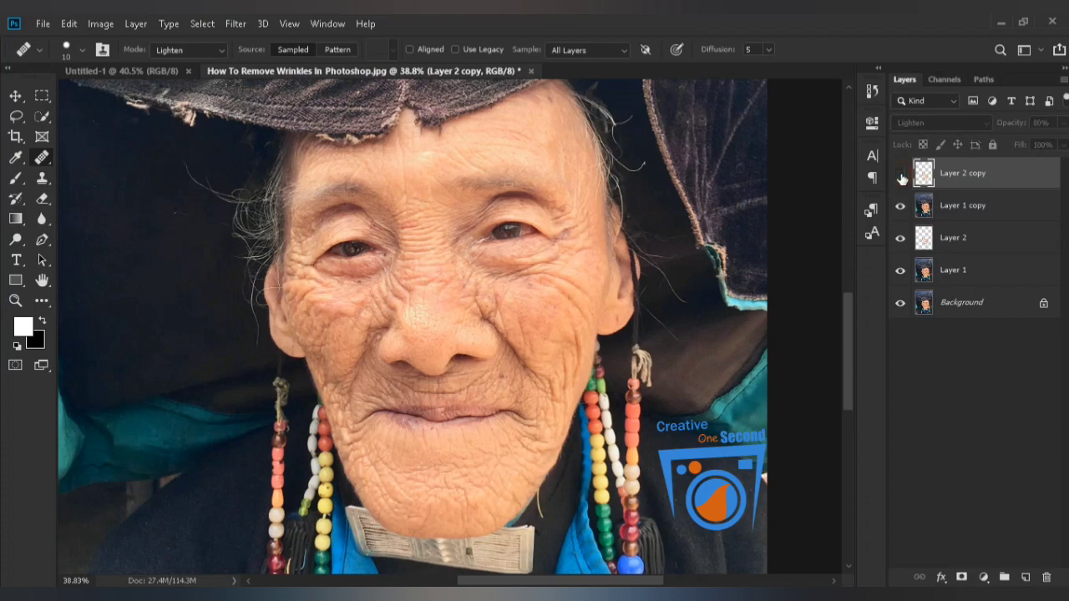
{"action": "left_click", "coordinate": [901, 175]}
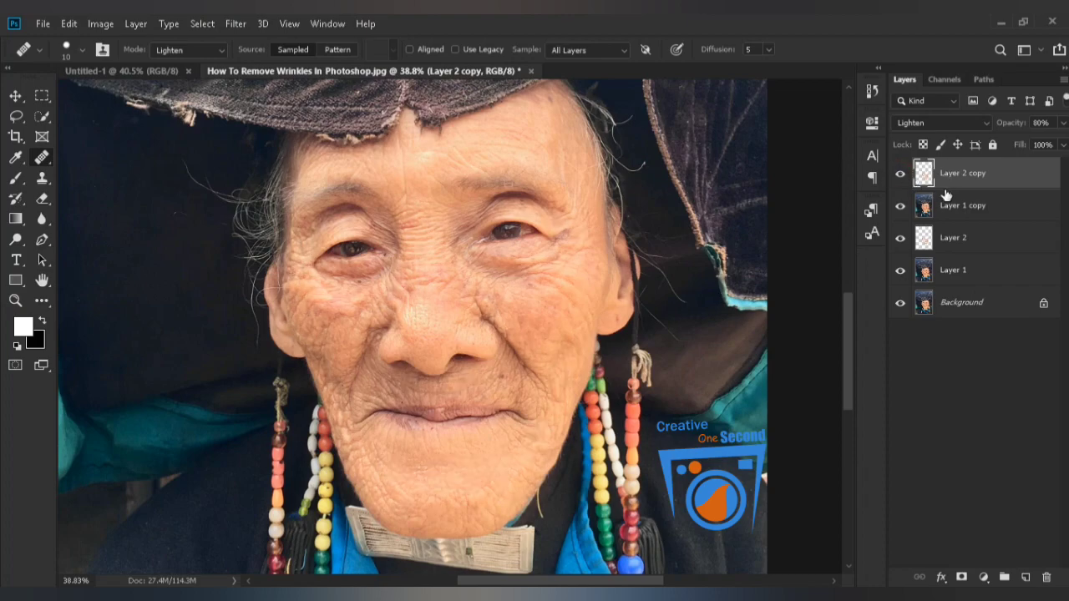
Merge Layer 2 copy with Layer 1 copy and convert the merged layer to a smart object.
{"action": "left_click", "coordinate": [953, 209], "text": "shift"}
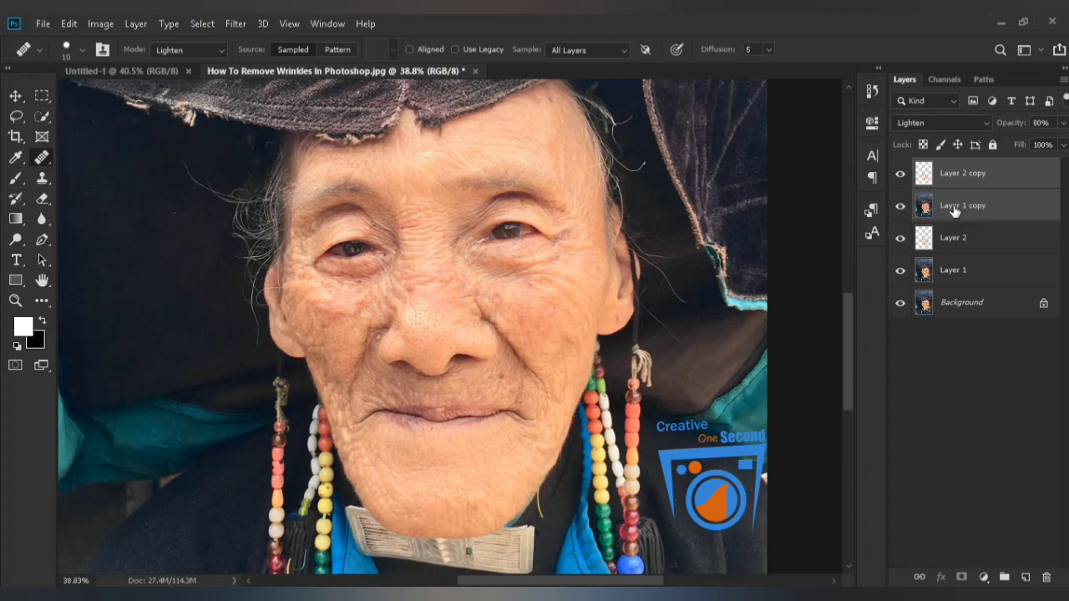
{"action": "key", "text": "ctrl+e"}
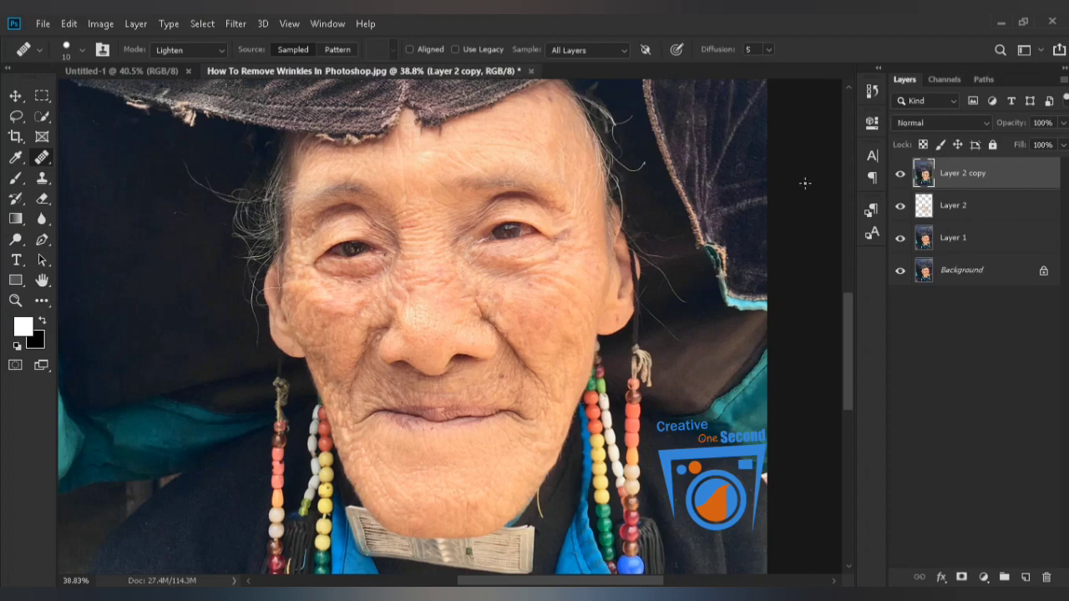
{"action": "right_click", "coordinate": [978, 179]}
{"action": "left_click", "coordinate": [883, 231]}
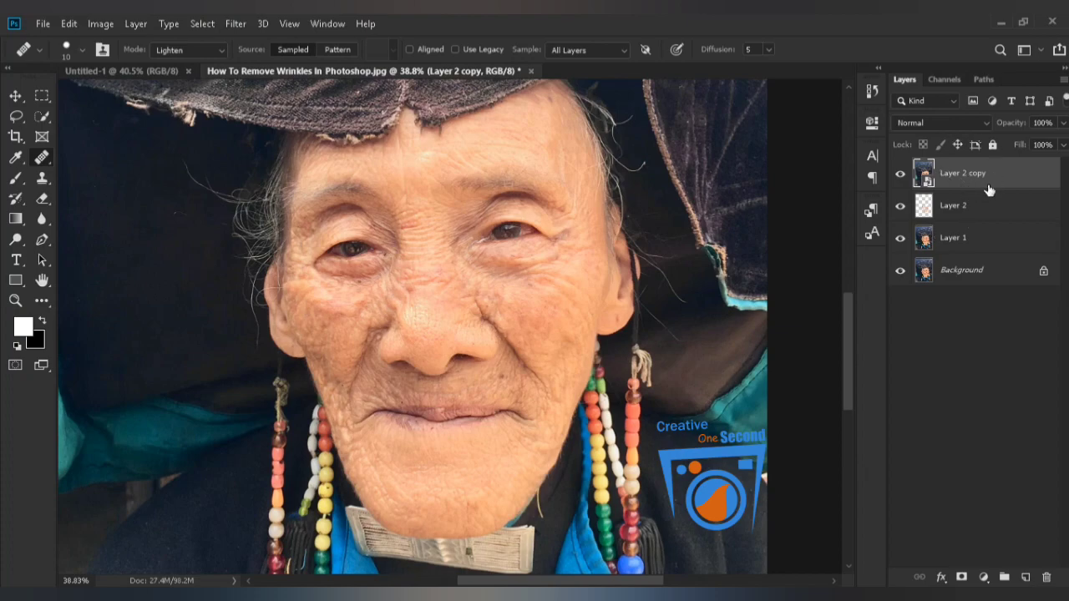
Apply a High Pass filter with a 6.0 pixel radius to Layer 2 copy and set its blend mode to Overlay.
{"action": "left_click", "coordinate": [235, 23]}
{"action": "mouse_move", "coordinate": [258, 336]}
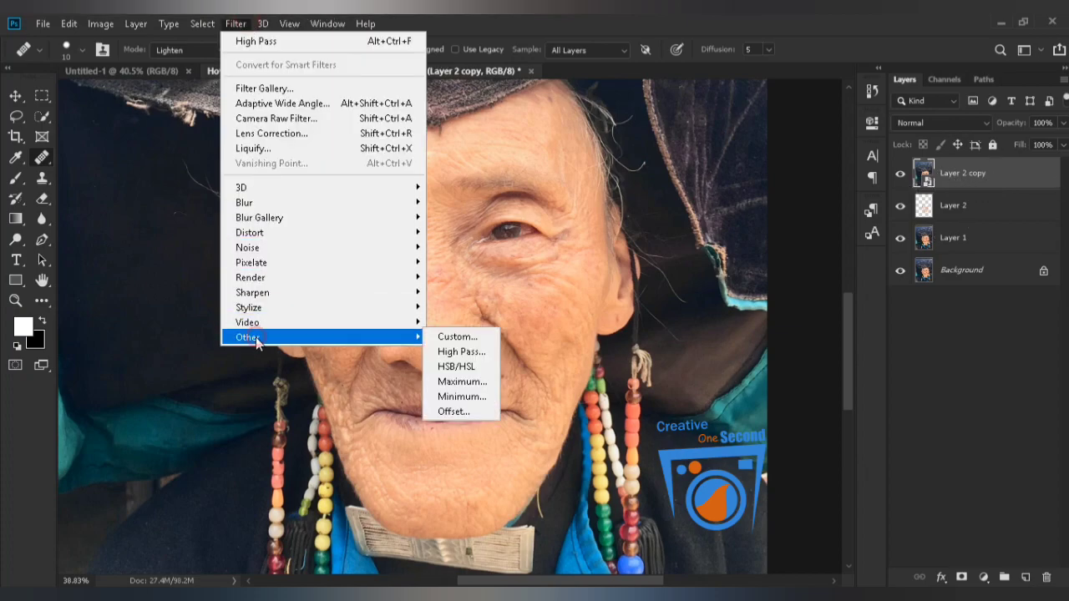
{"action": "left_click", "coordinate": [448, 349]}
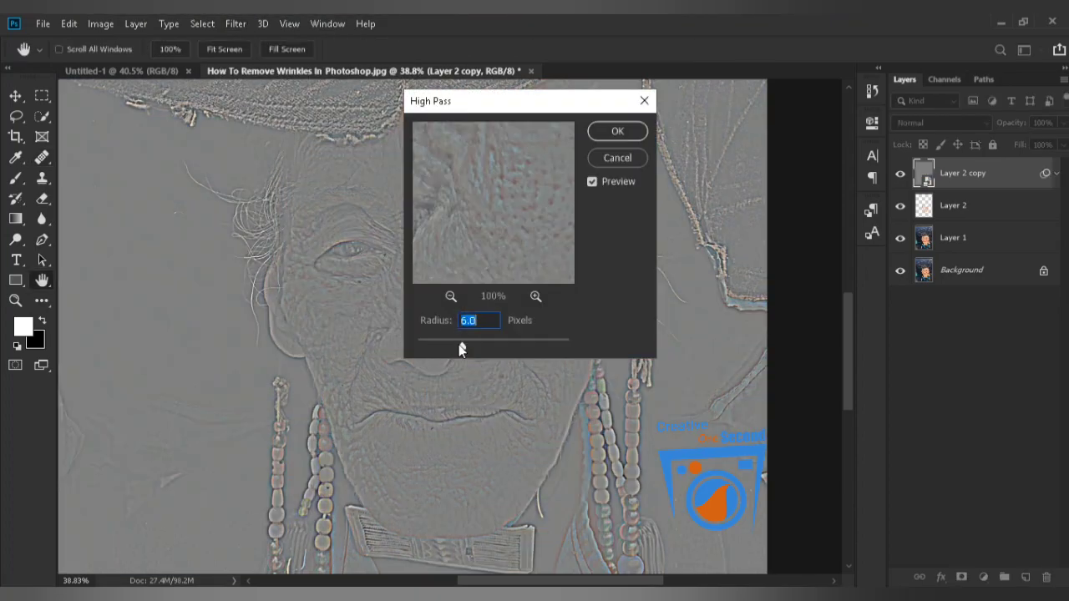
{"action": "left_click", "coordinate": [620, 130]}
{"action": "key", "text": "j"}
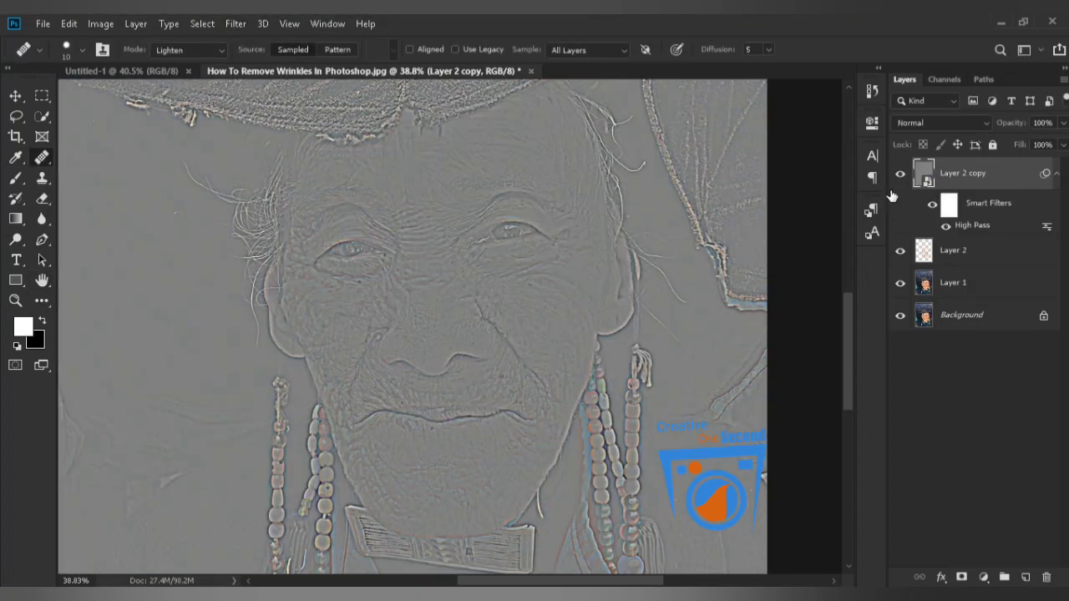
{"action": "left_click", "coordinate": [931, 123]}
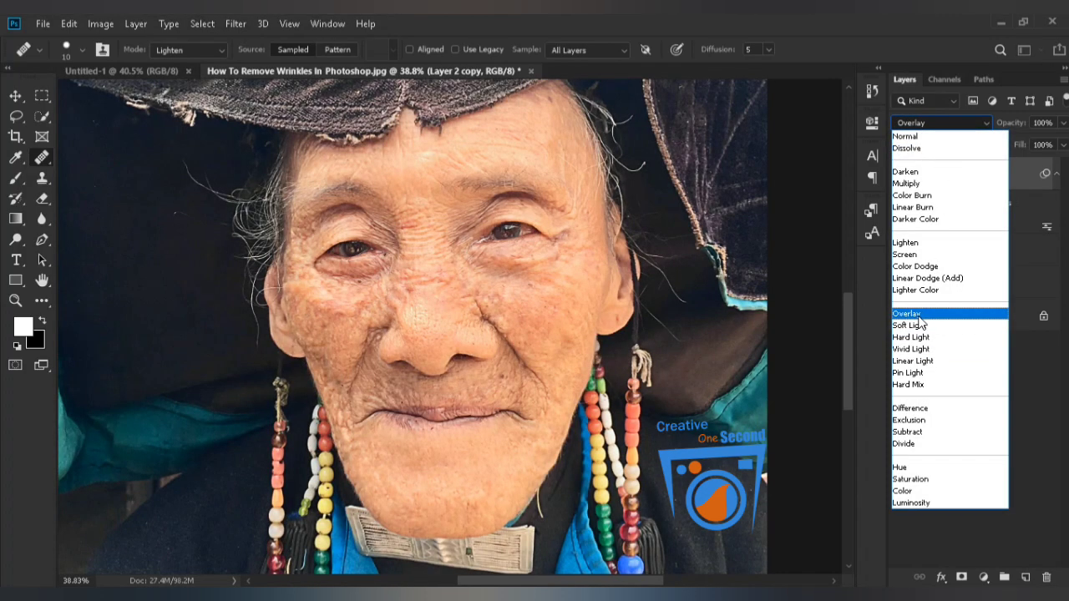
{"action": "left_click", "coordinate": [918, 315]}
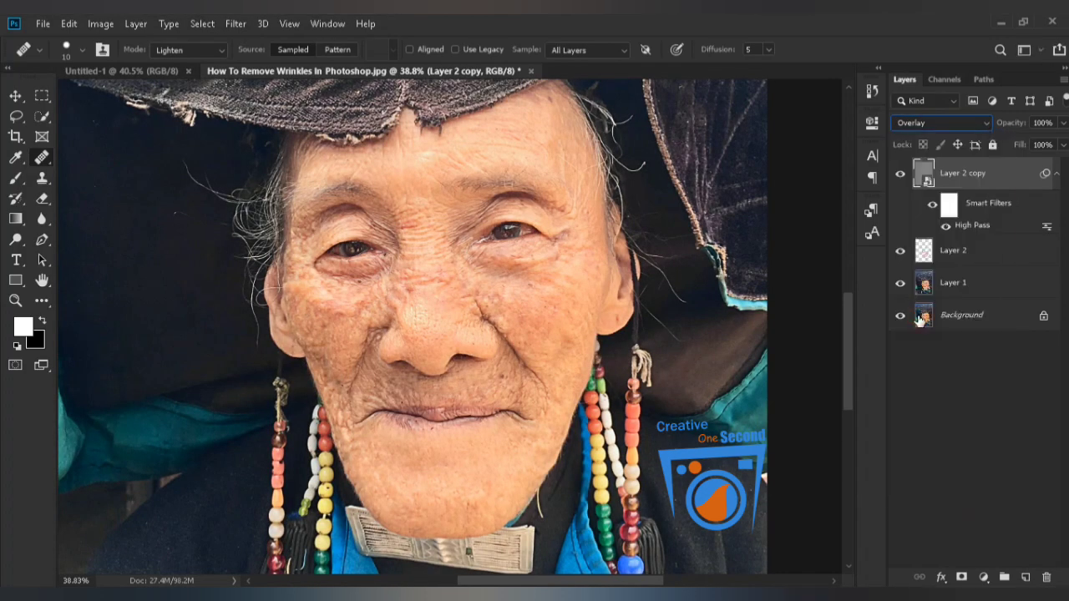
Set the High Pass smart filter's blending opacity to 90% and compare the portrait with Layer 2 copy hidden and shown.
{"action": "double_click", "coordinate": [1047, 228]}
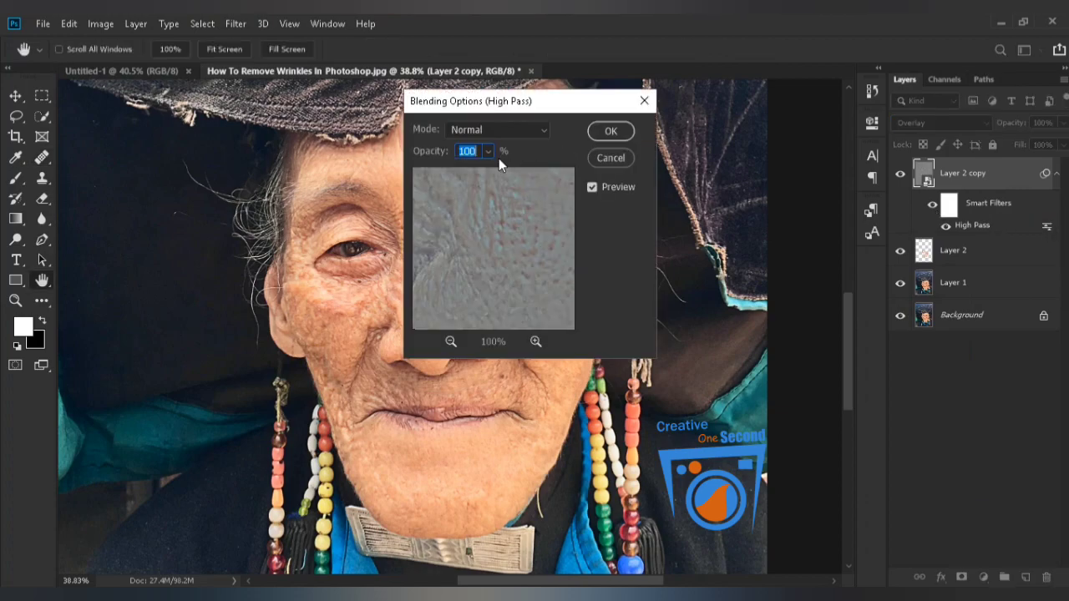
{"action": "type", "text": "90"}
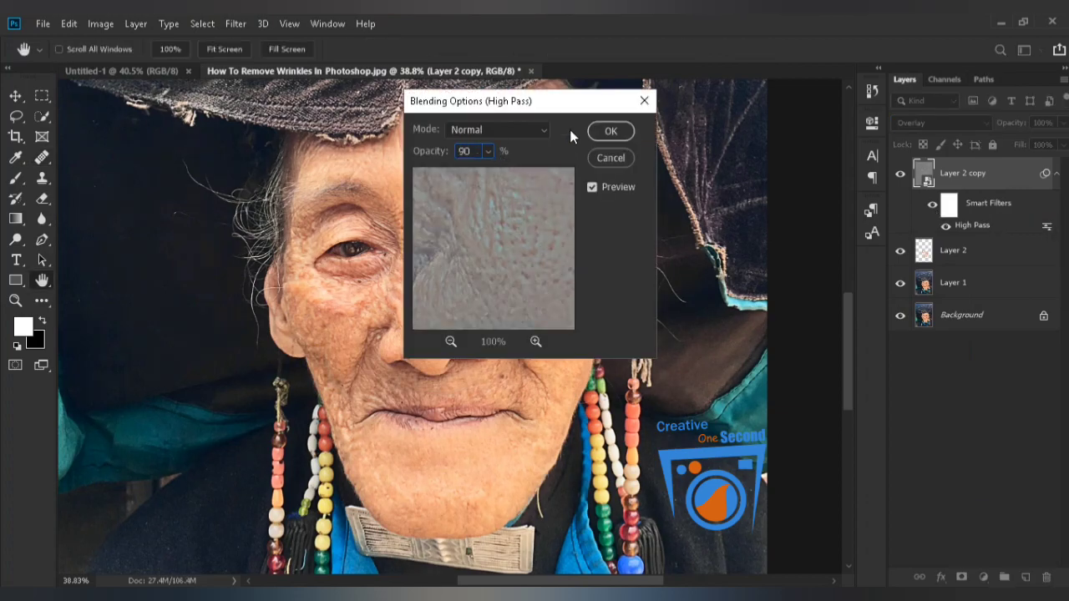
{"action": "left_click", "coordinate": [610, 131]}
{"action": "key", "text": "j"}
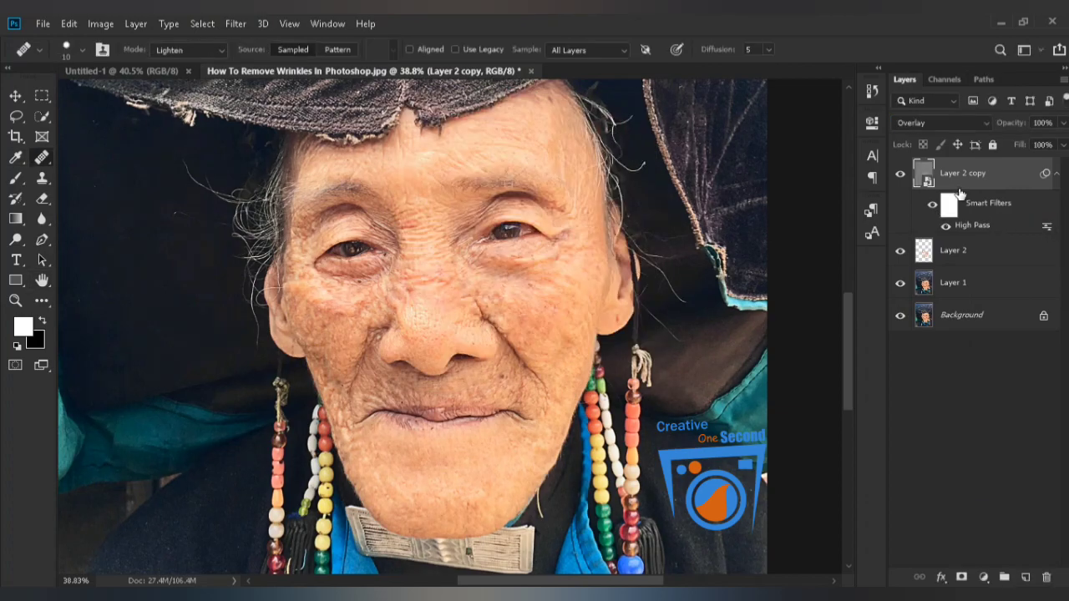
{"action": "left_click", "coordinate": [901, 176]}
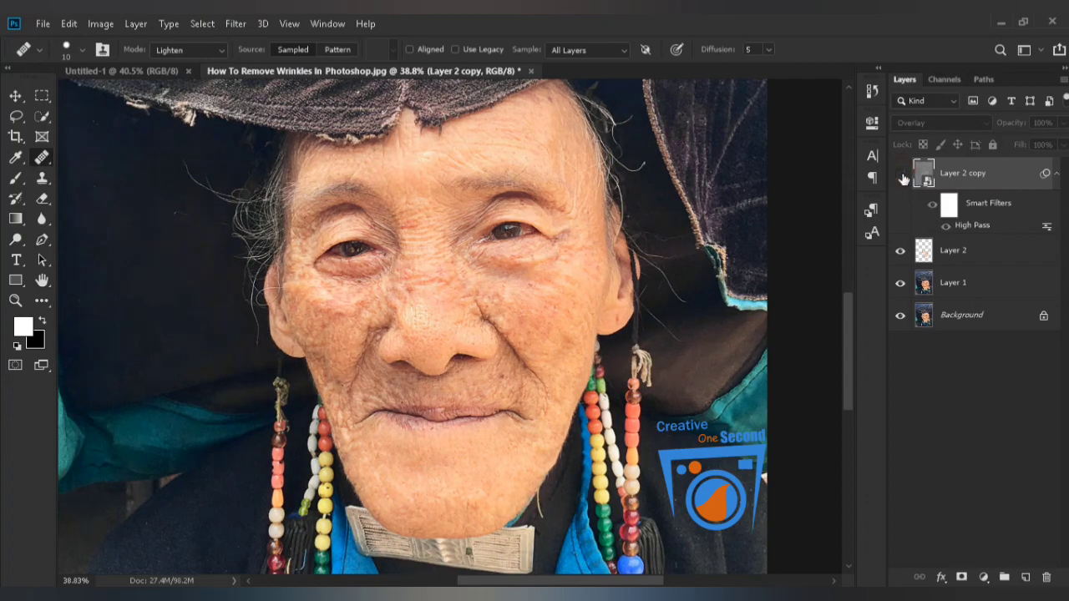
{"action": "left_click", "coordinate": [901, 176]}
{"action": "left_click", "coordinate": [901, 176]}
{"action": "left_click", "coordinate": [901, 175]}
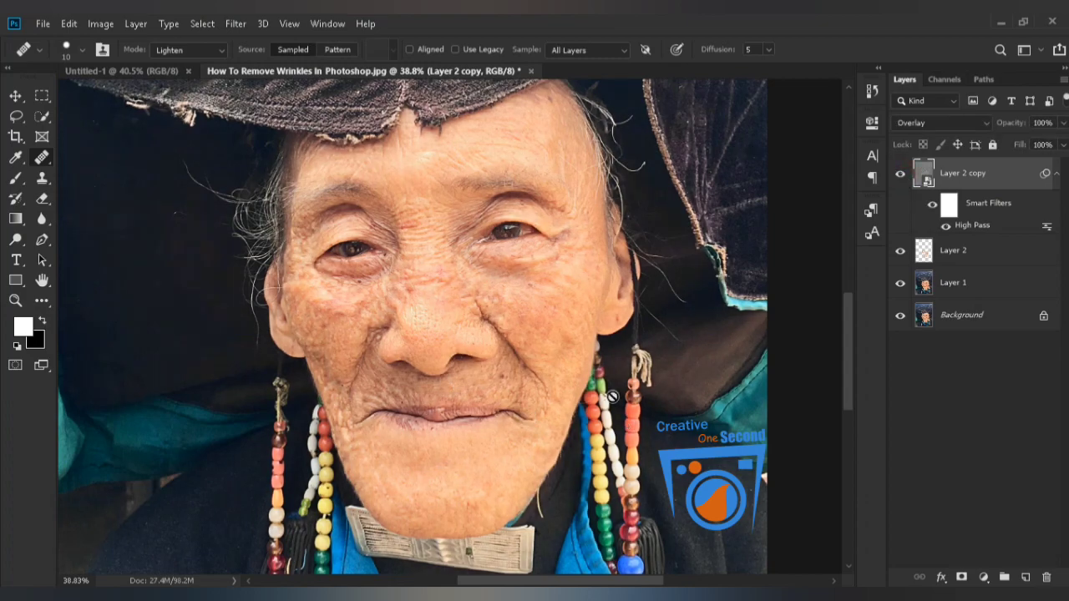